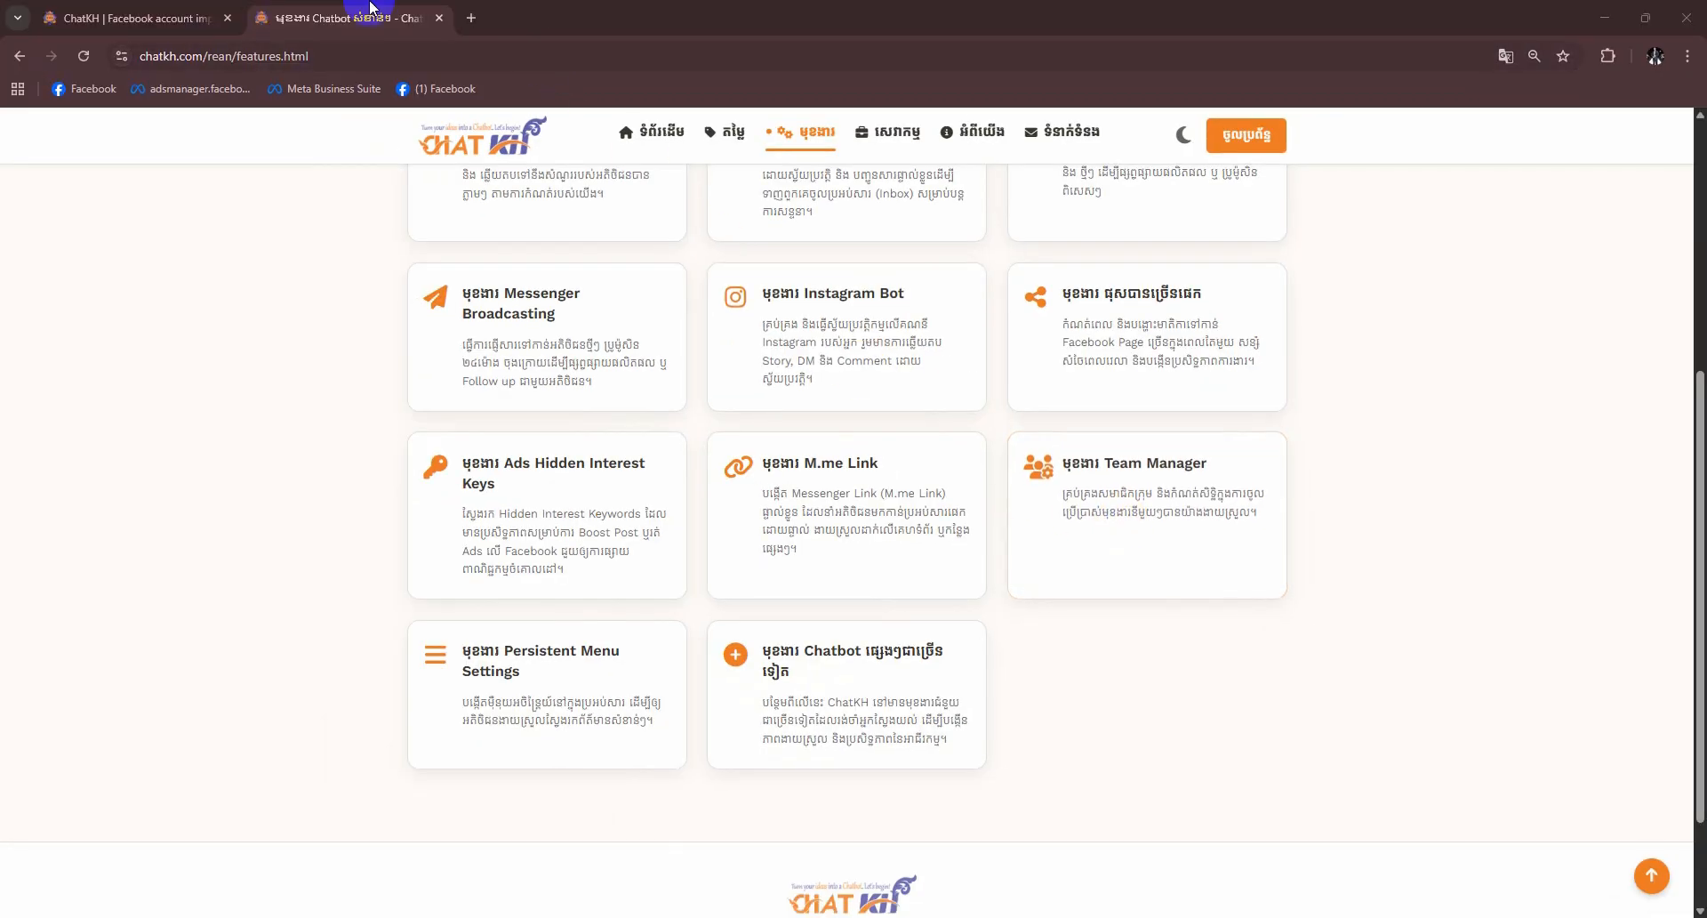
- Return to the 'ChatKH | Facebook account' tab showing the linked account's 34 pages
left_click(178, 18)
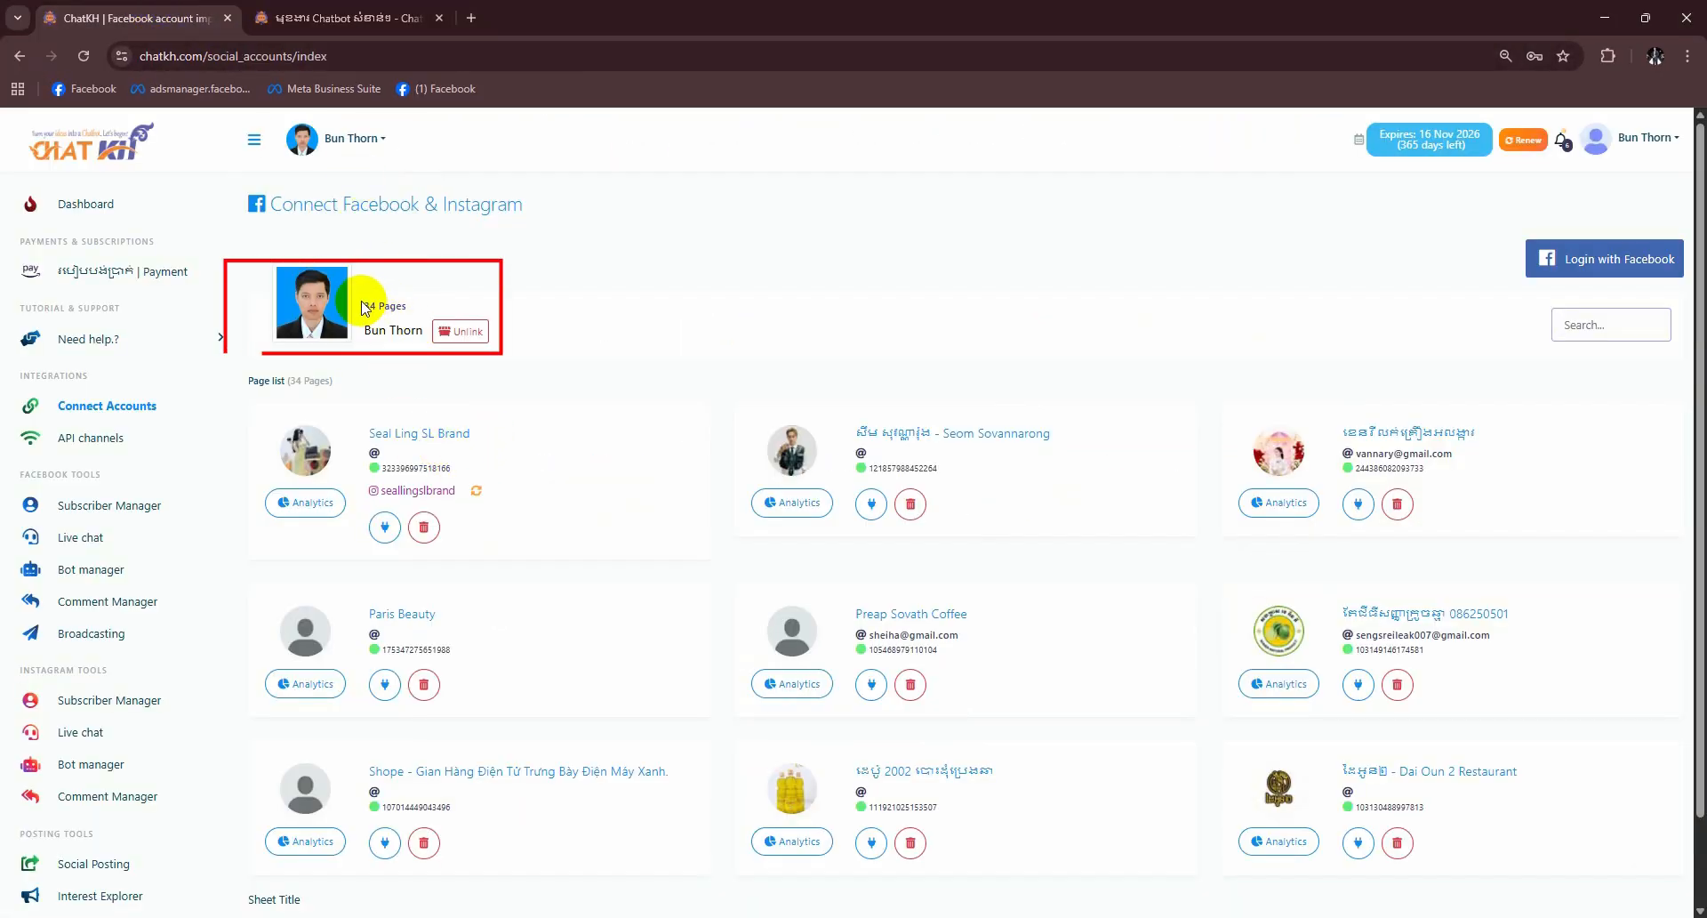
left_click_drag(359, 305, 418, 306)
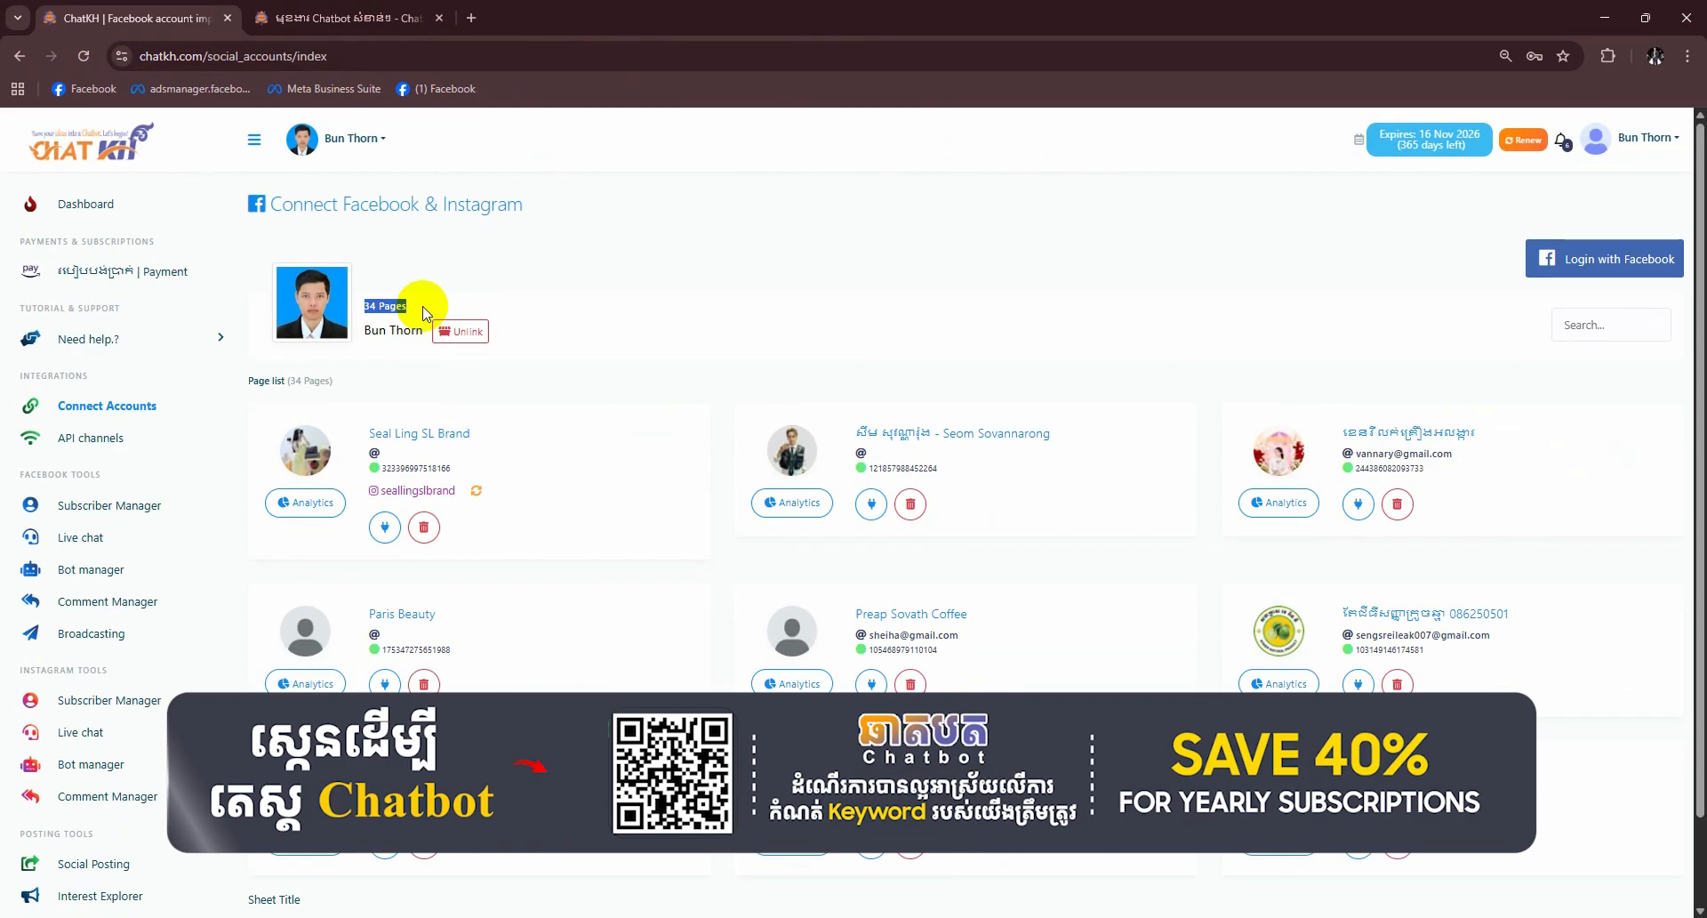
left_click(800, 476)
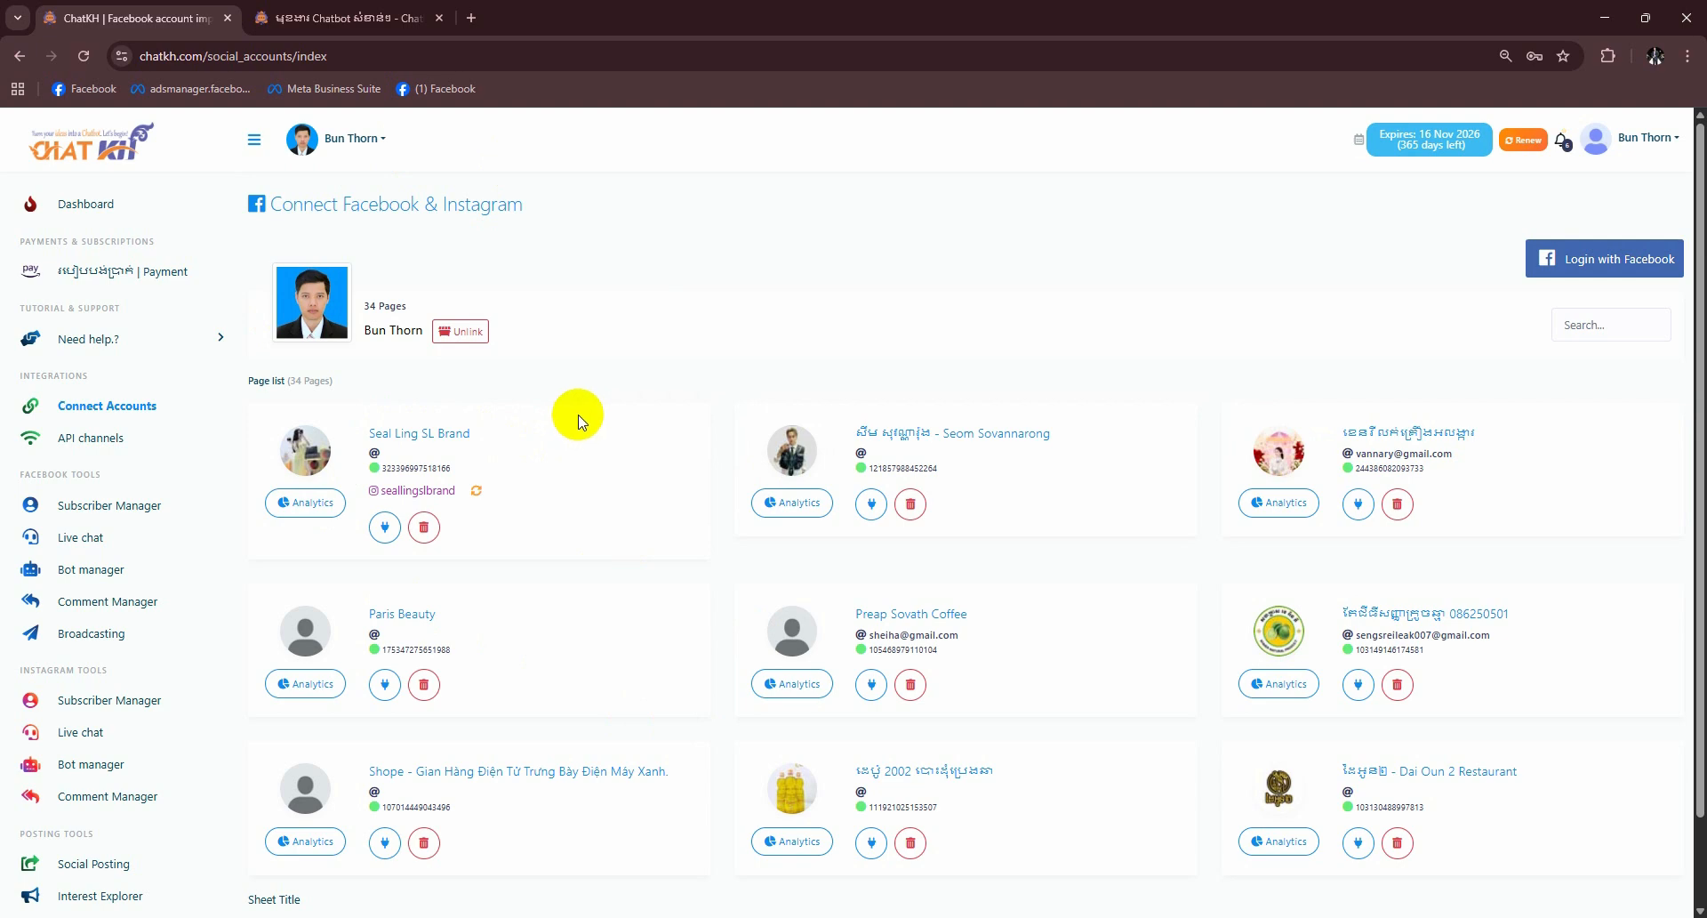
scroll(93, 556, "down", 3)
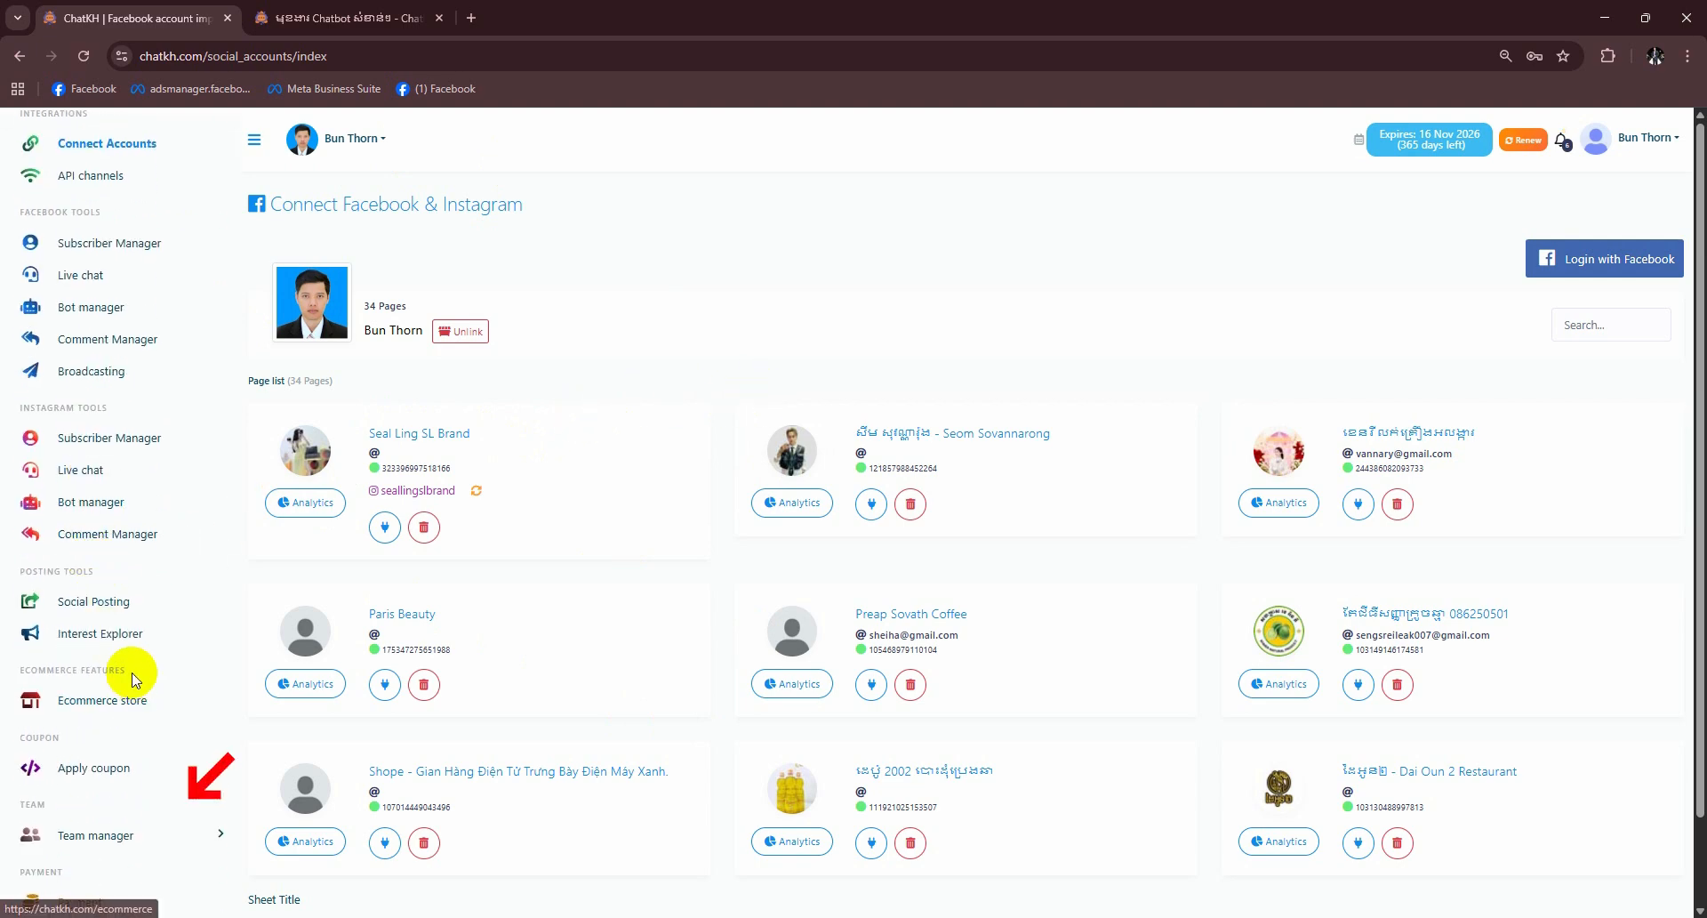
- Go to Team Roles under Team manager, where the Basic role shows 1 Facebook page
left_click(78, 840)
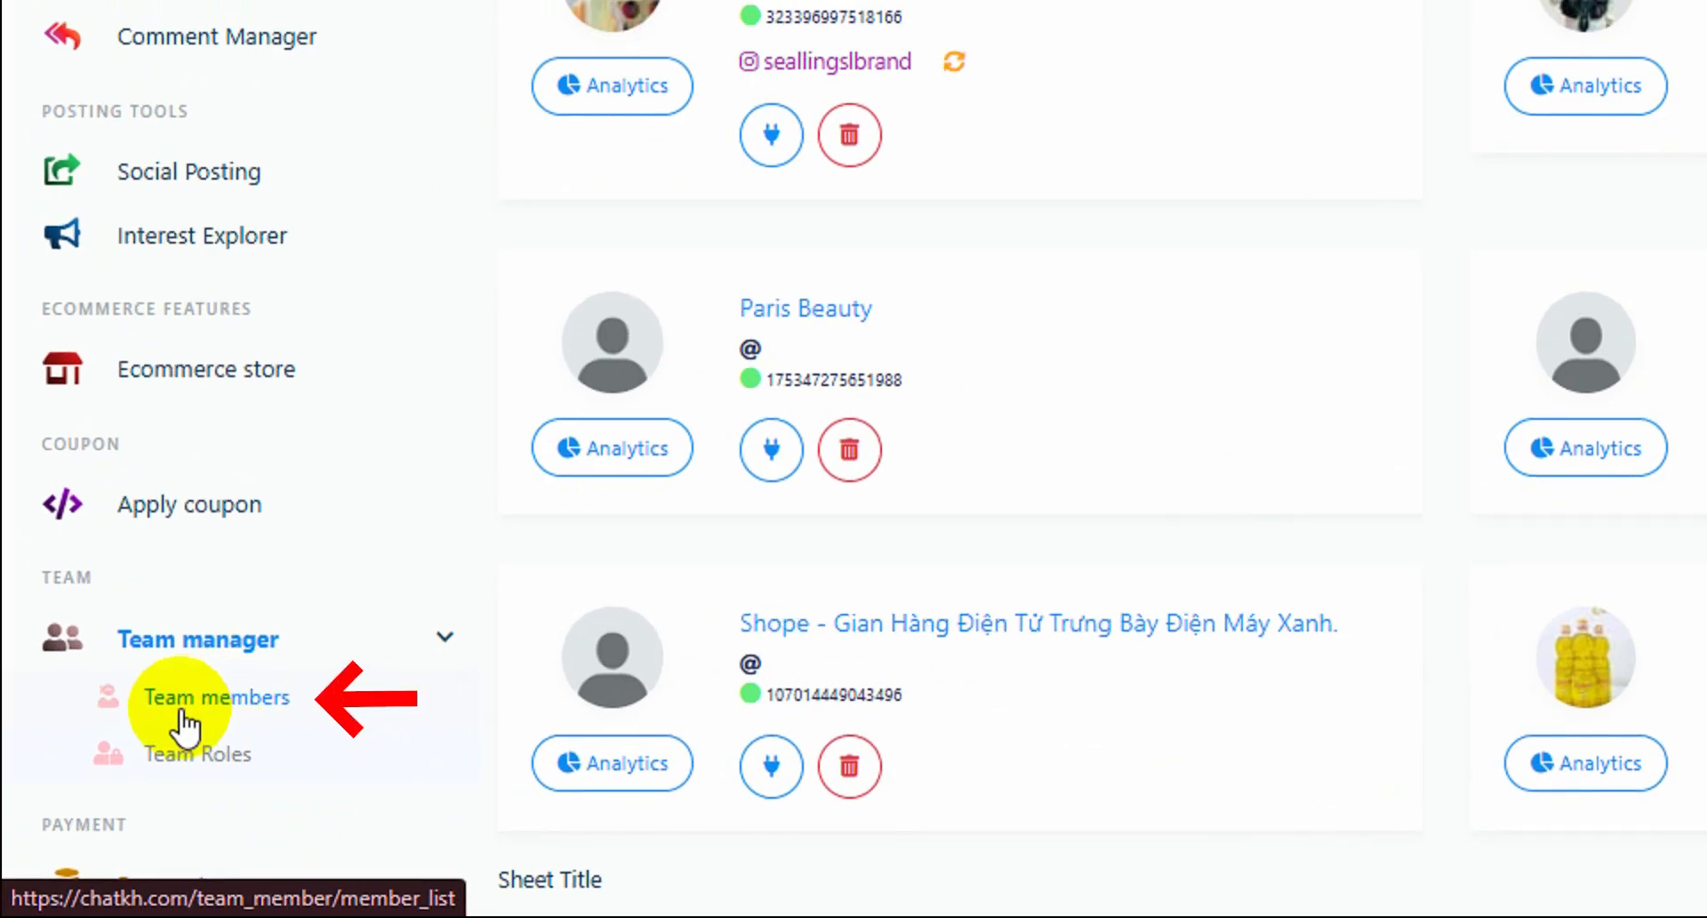
left_click(184, 711)
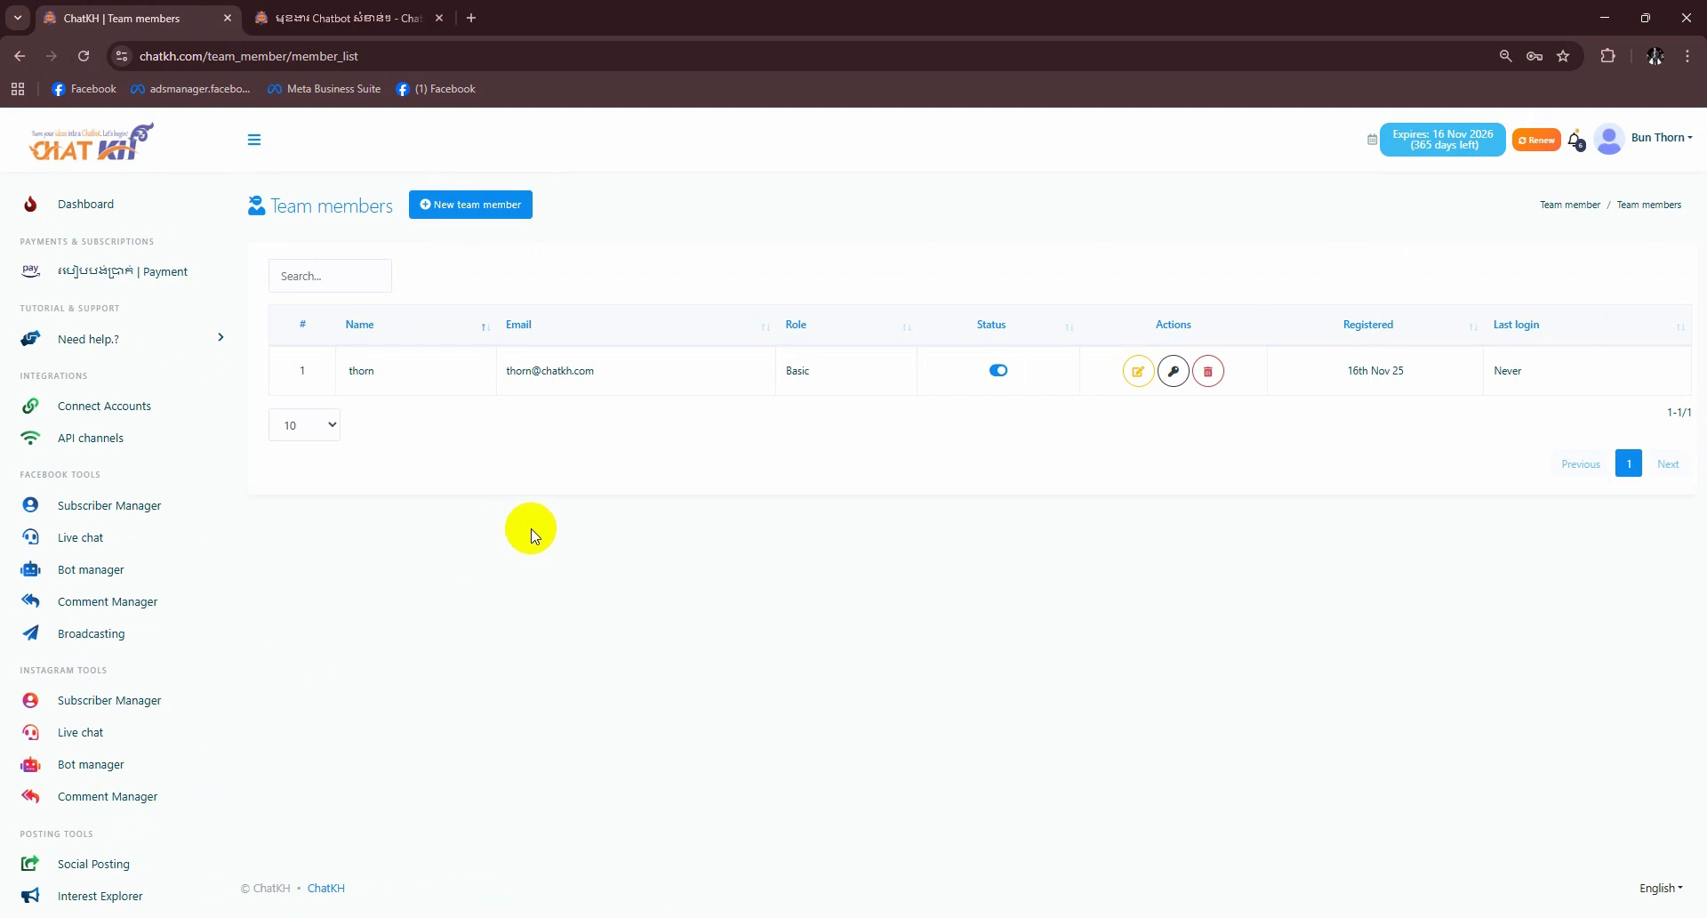
scroll(143, 711, "down", 3)
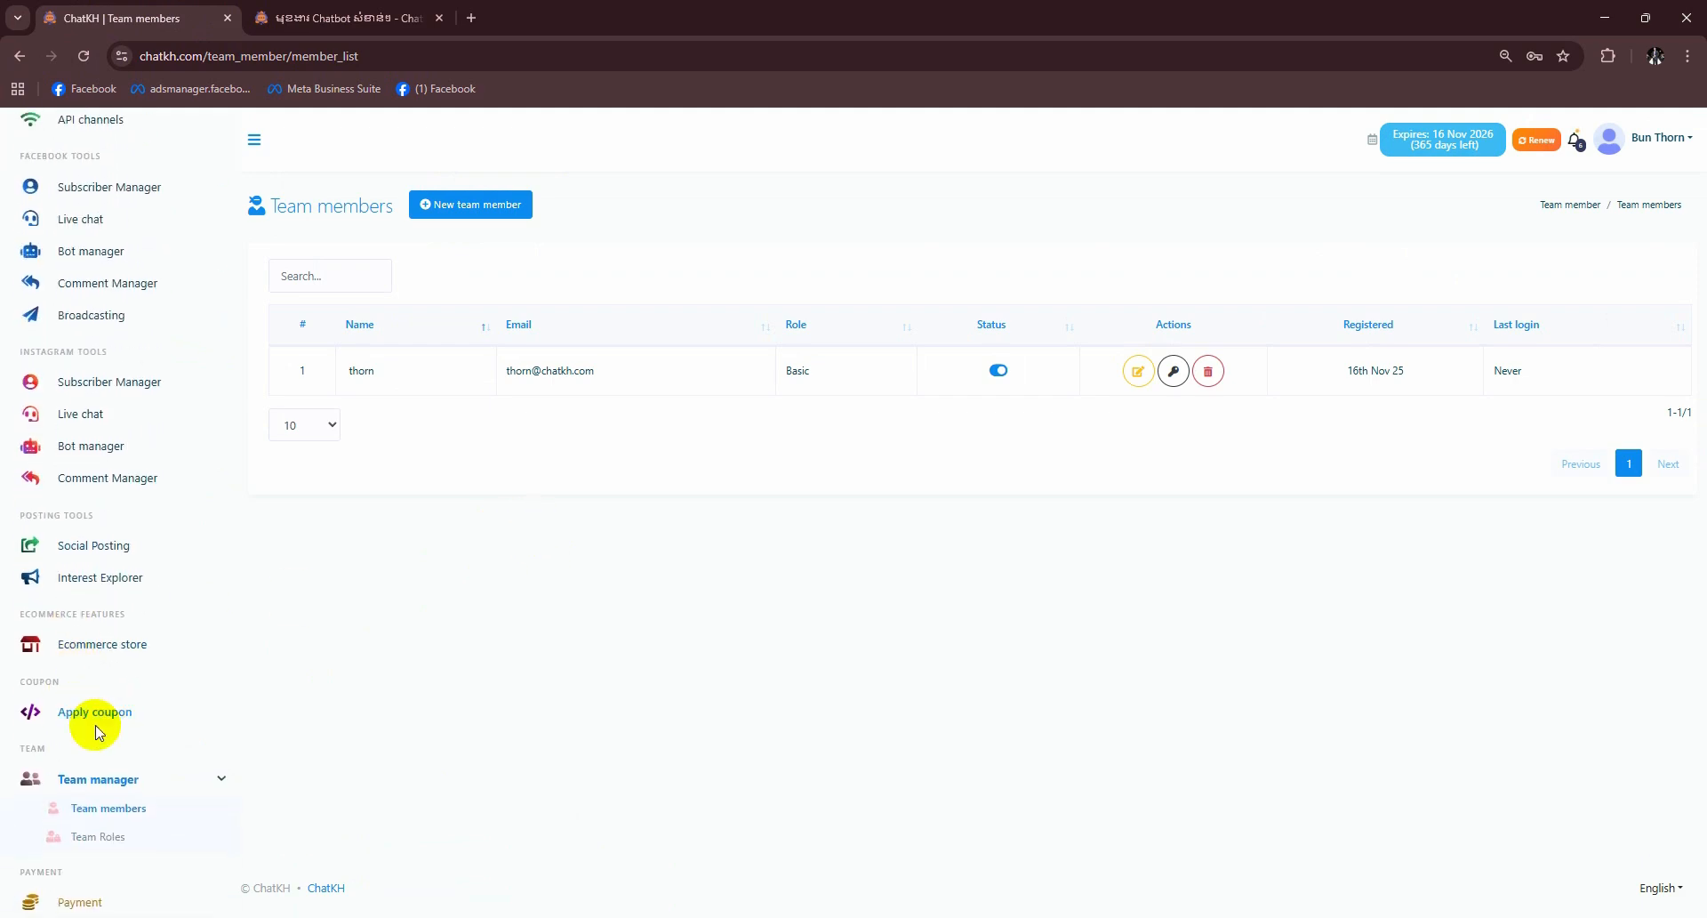
left_click(100, 840)
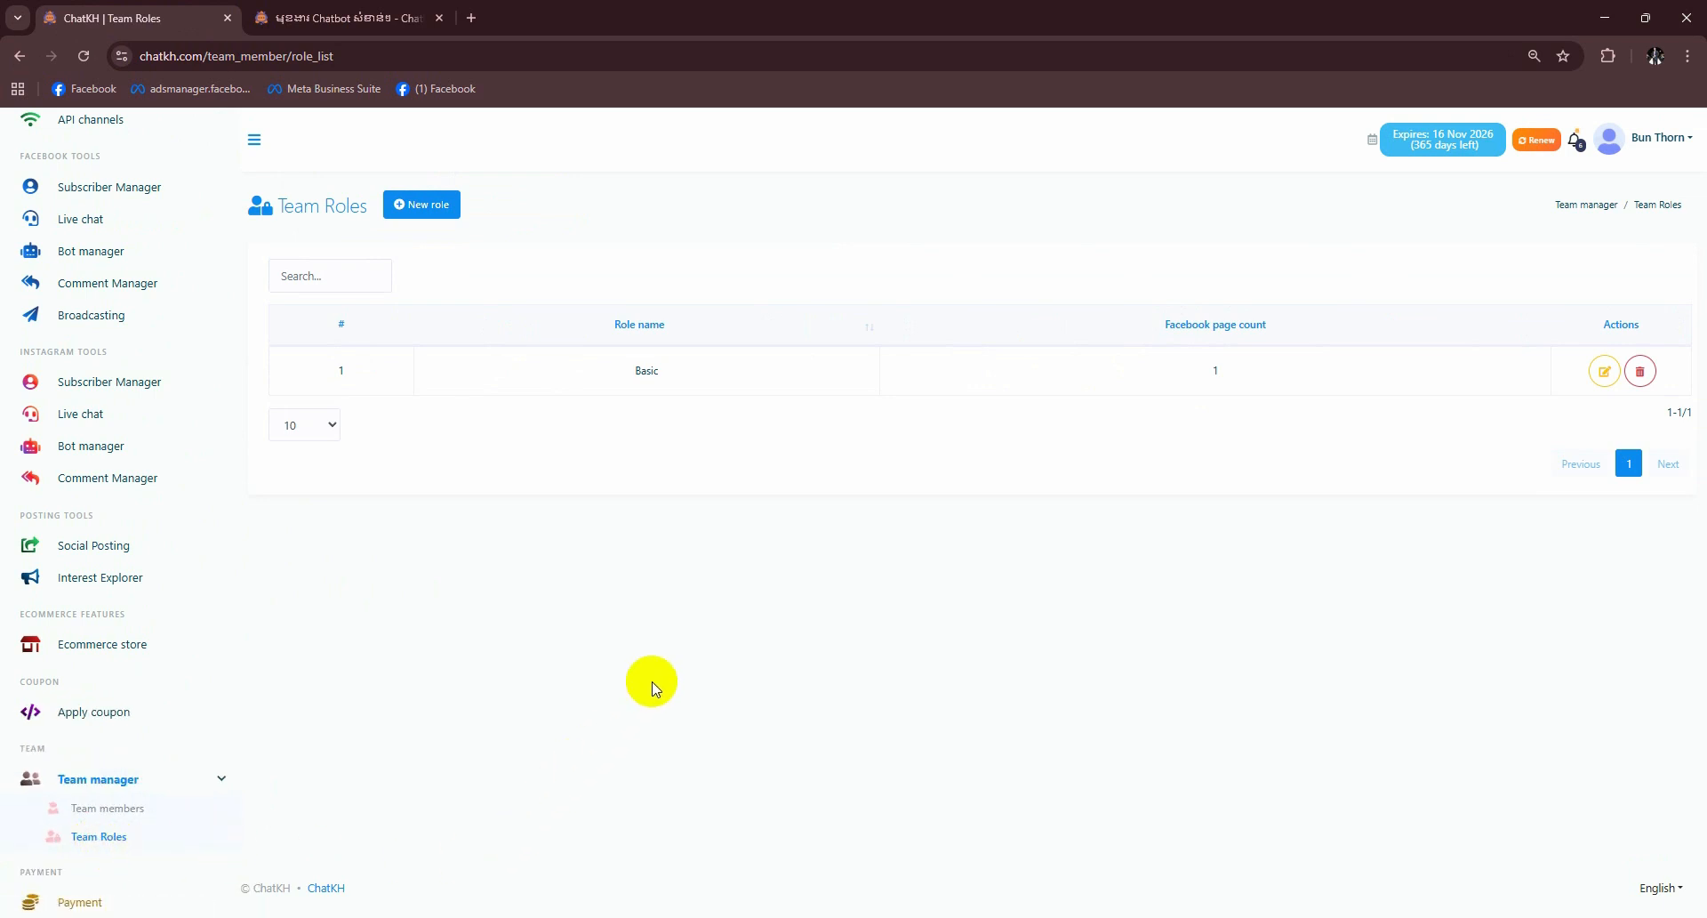
- Create a role named Nha allowing the first listed page, Sokkheng Beauty and the Shope electronics page
left_click(423, 207)
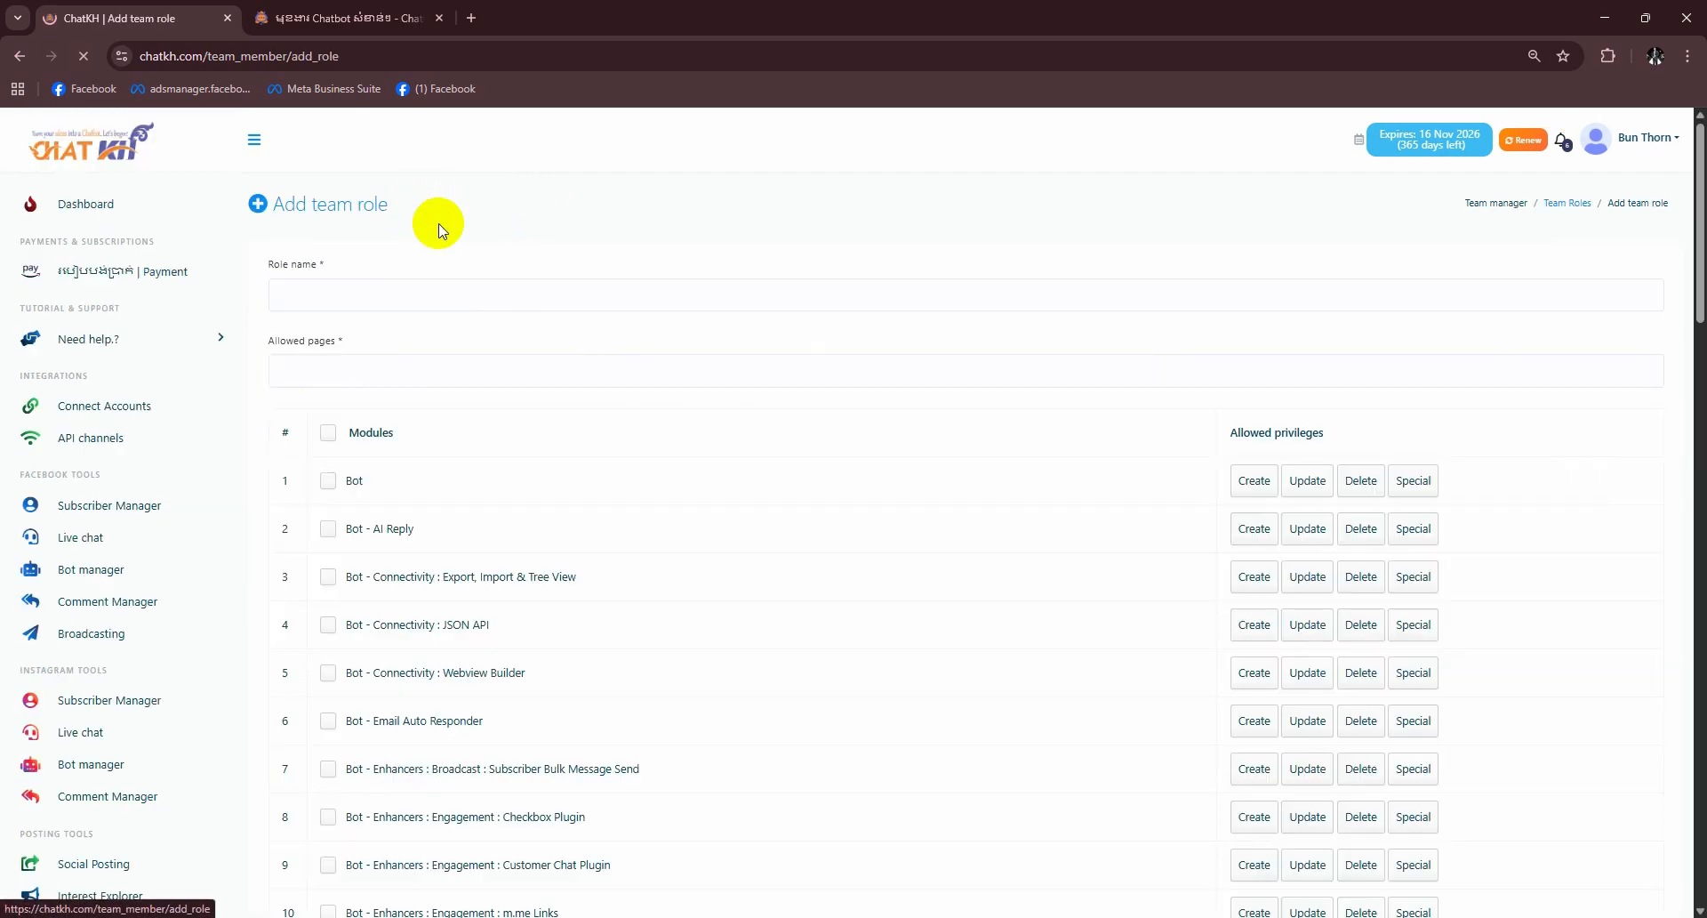
left_click(335, 299)
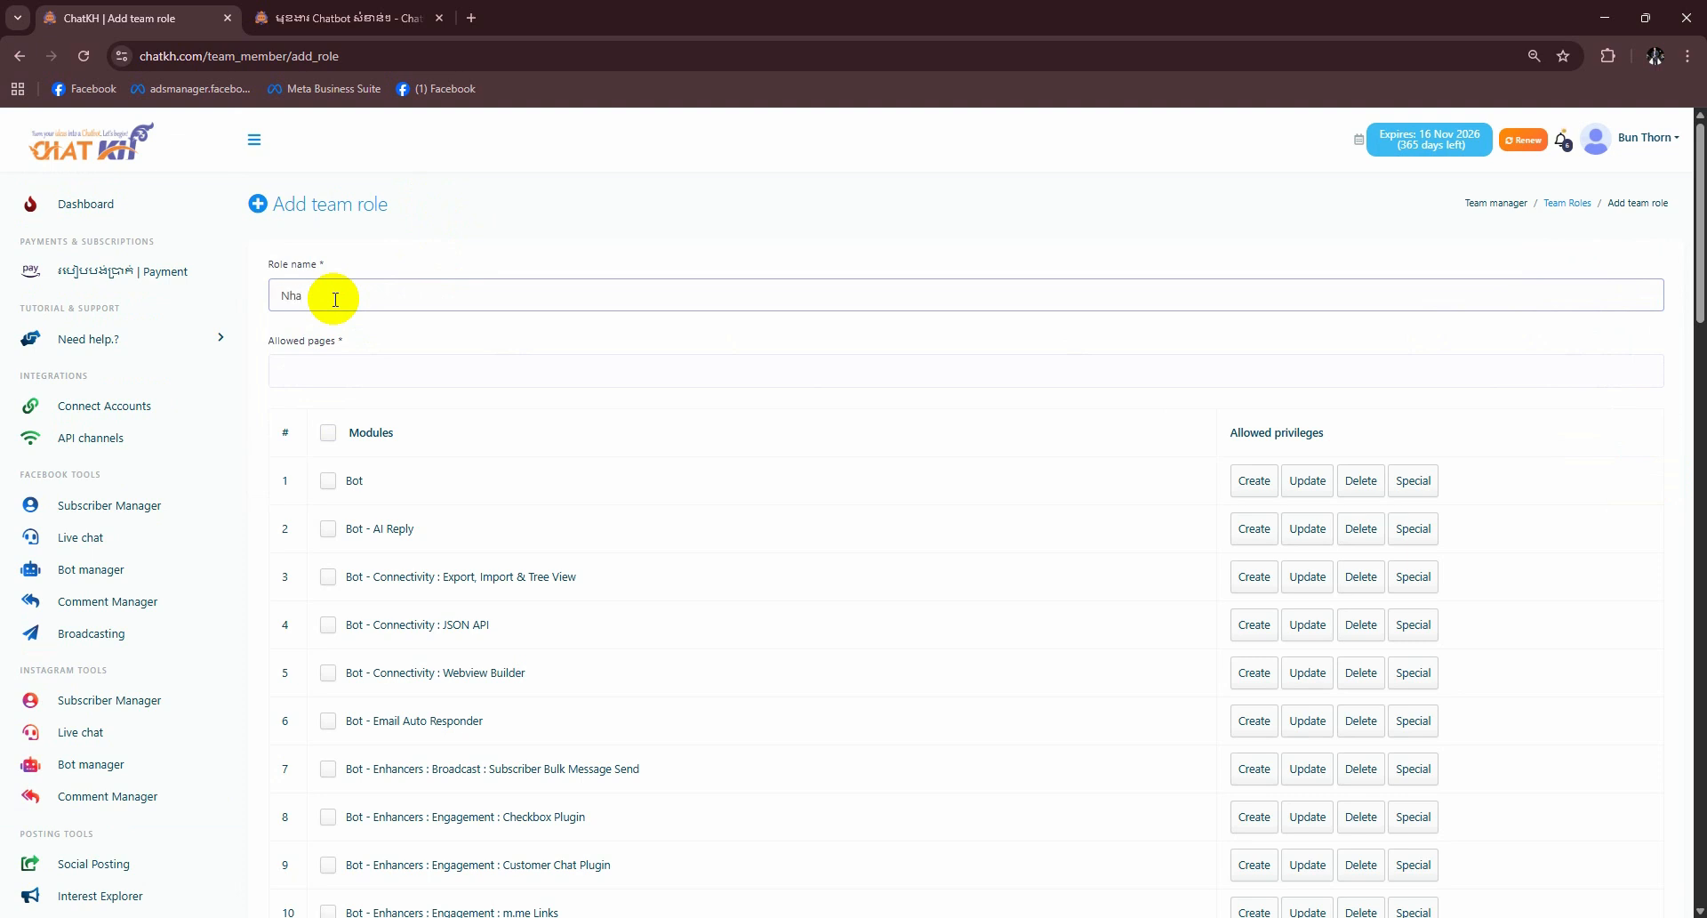
left_click(333, 381)
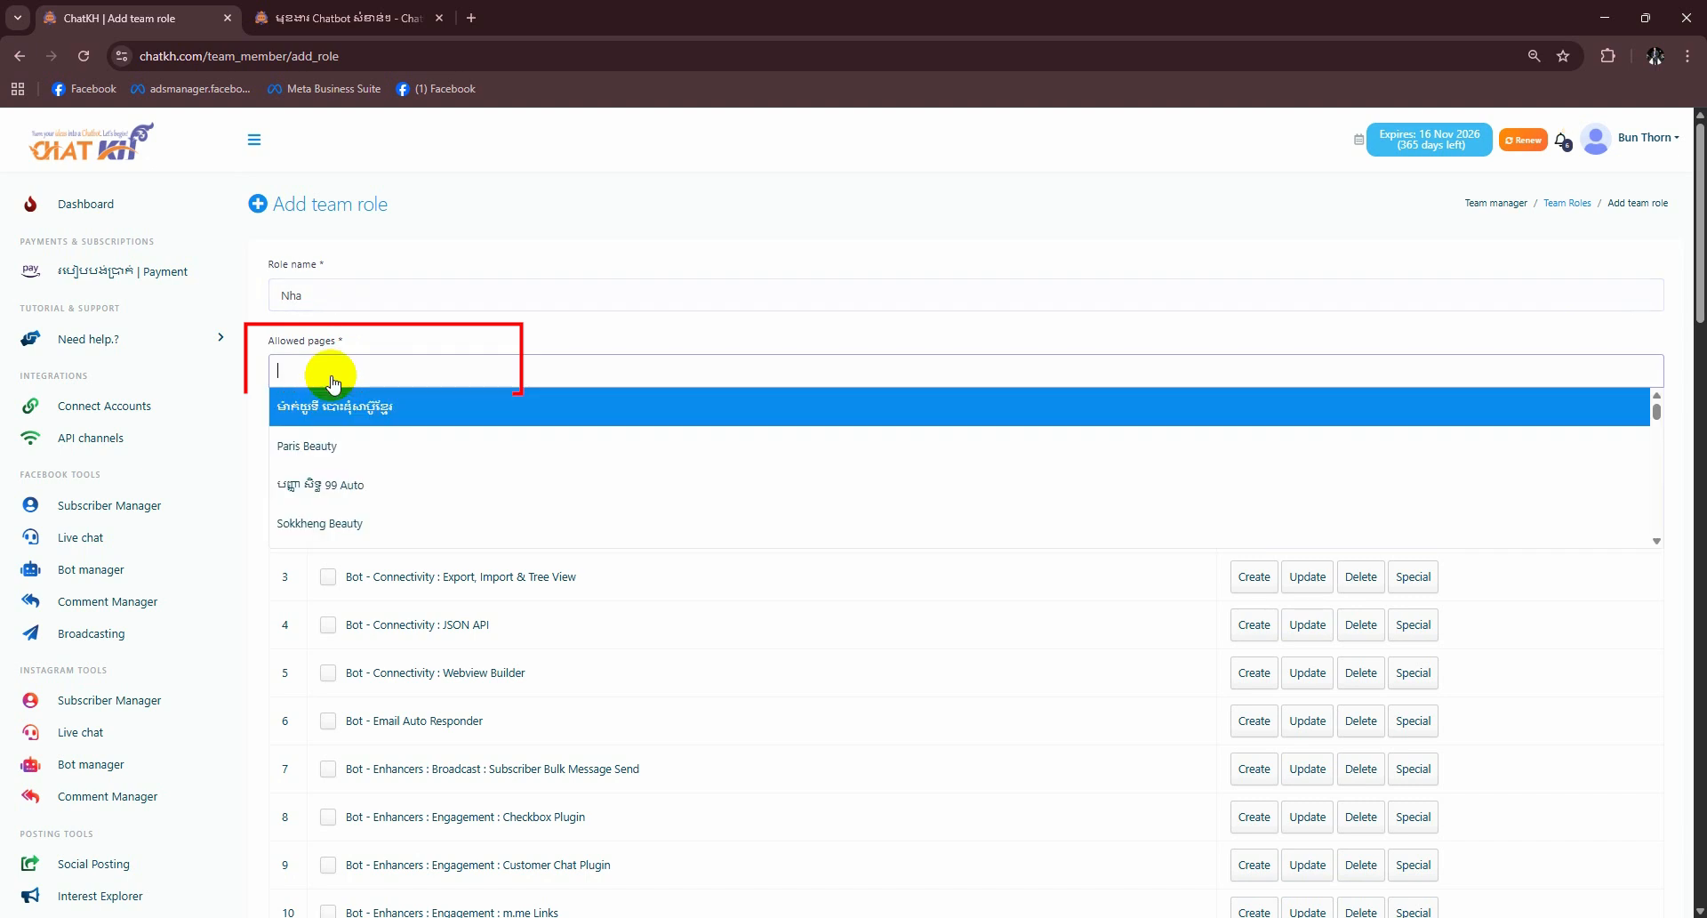
left_click(377, 416)
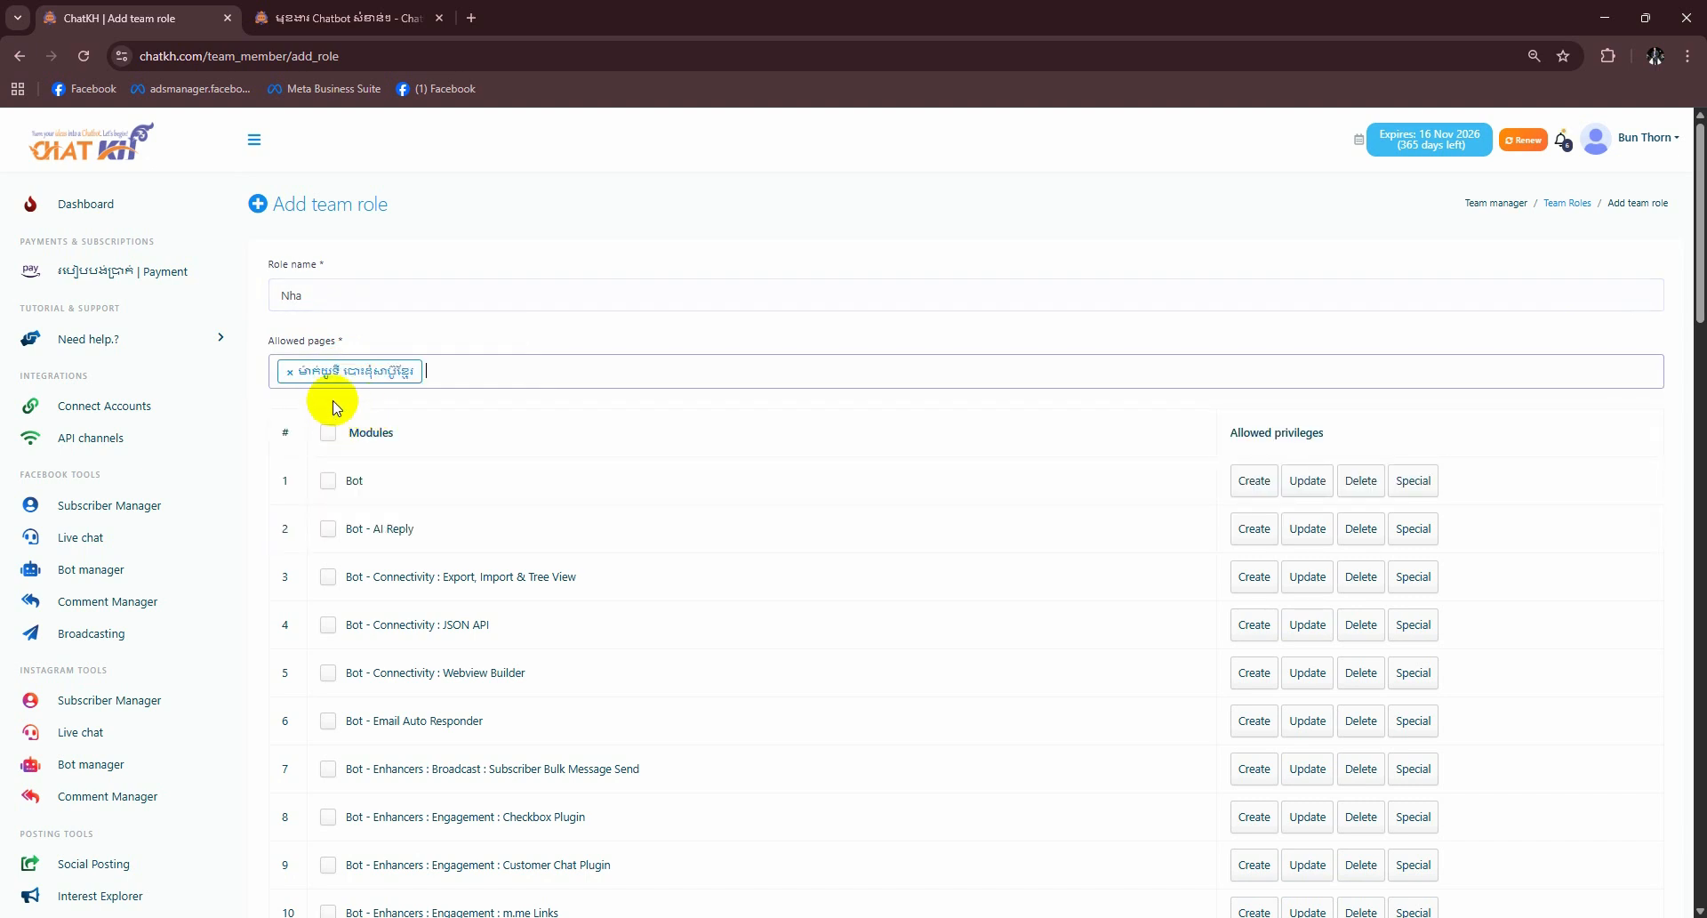
left_click(515, 370)
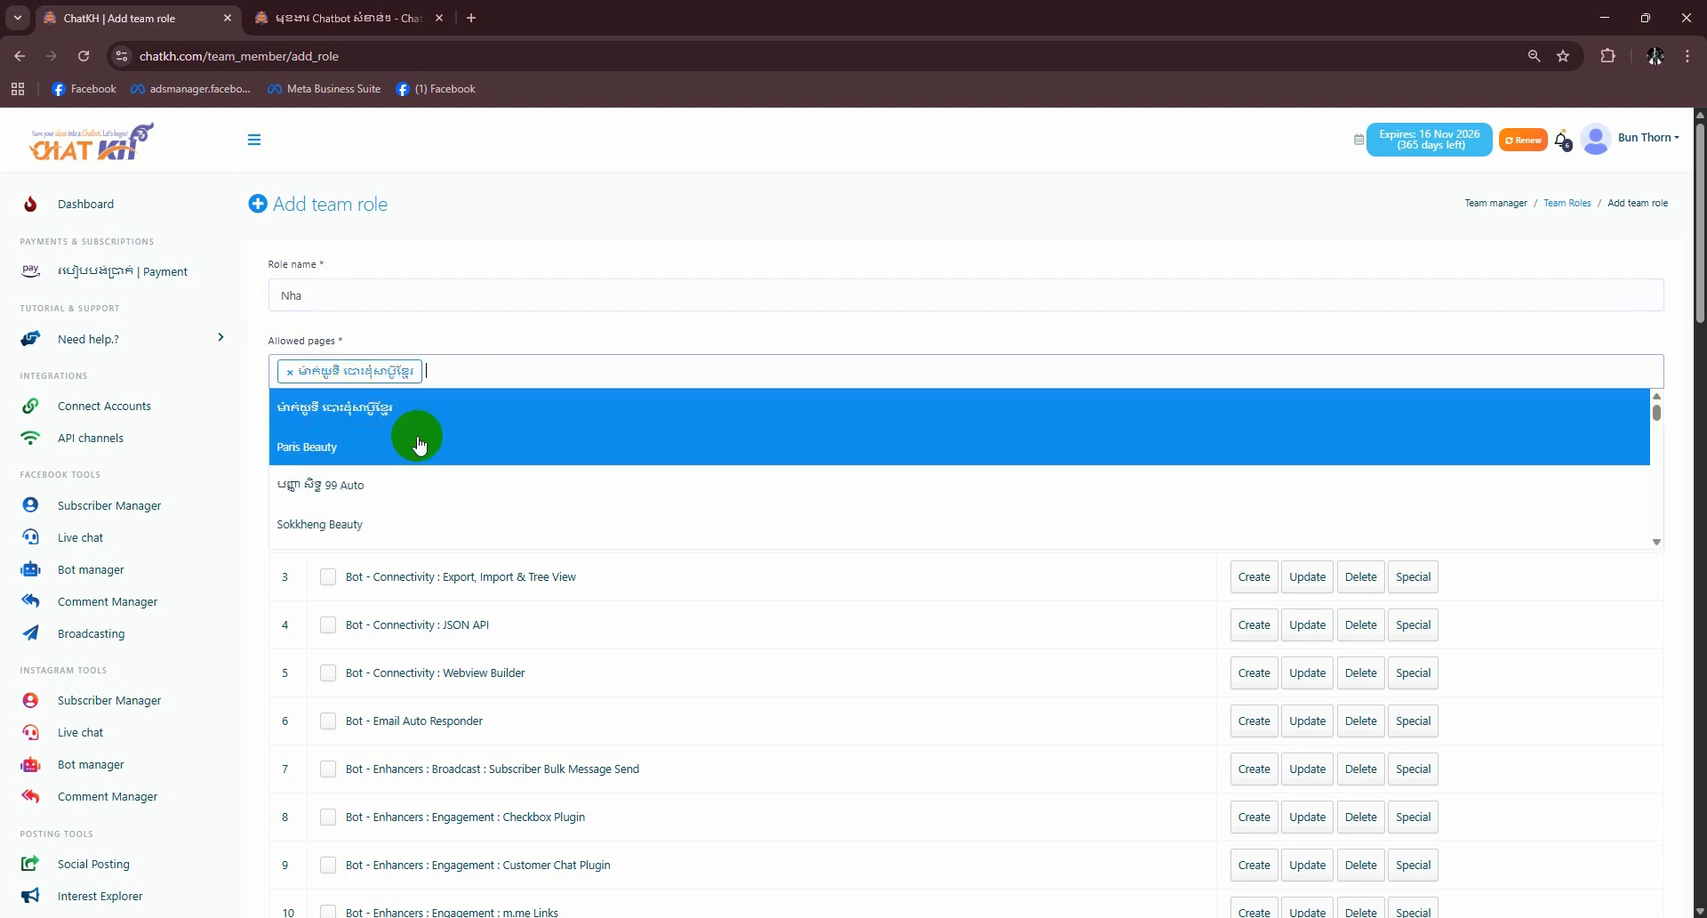
left_click(380, 525)
left_click(610, 374)
scroll(347, 528, "down", 3)
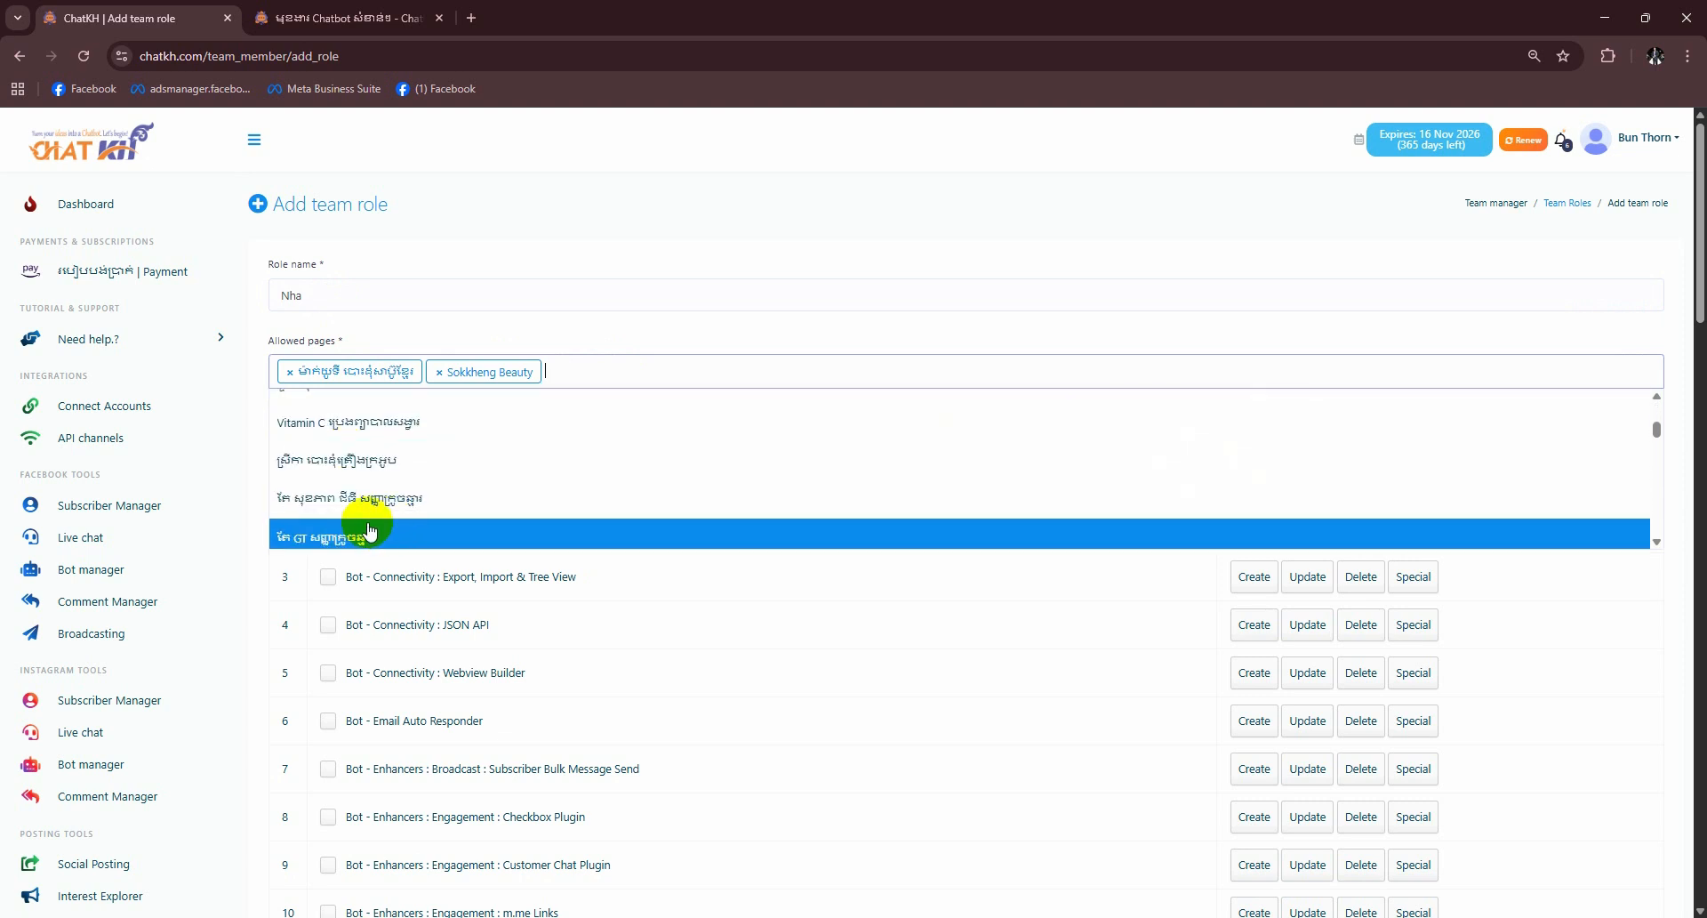
scroll(371, 530, "down", 5)
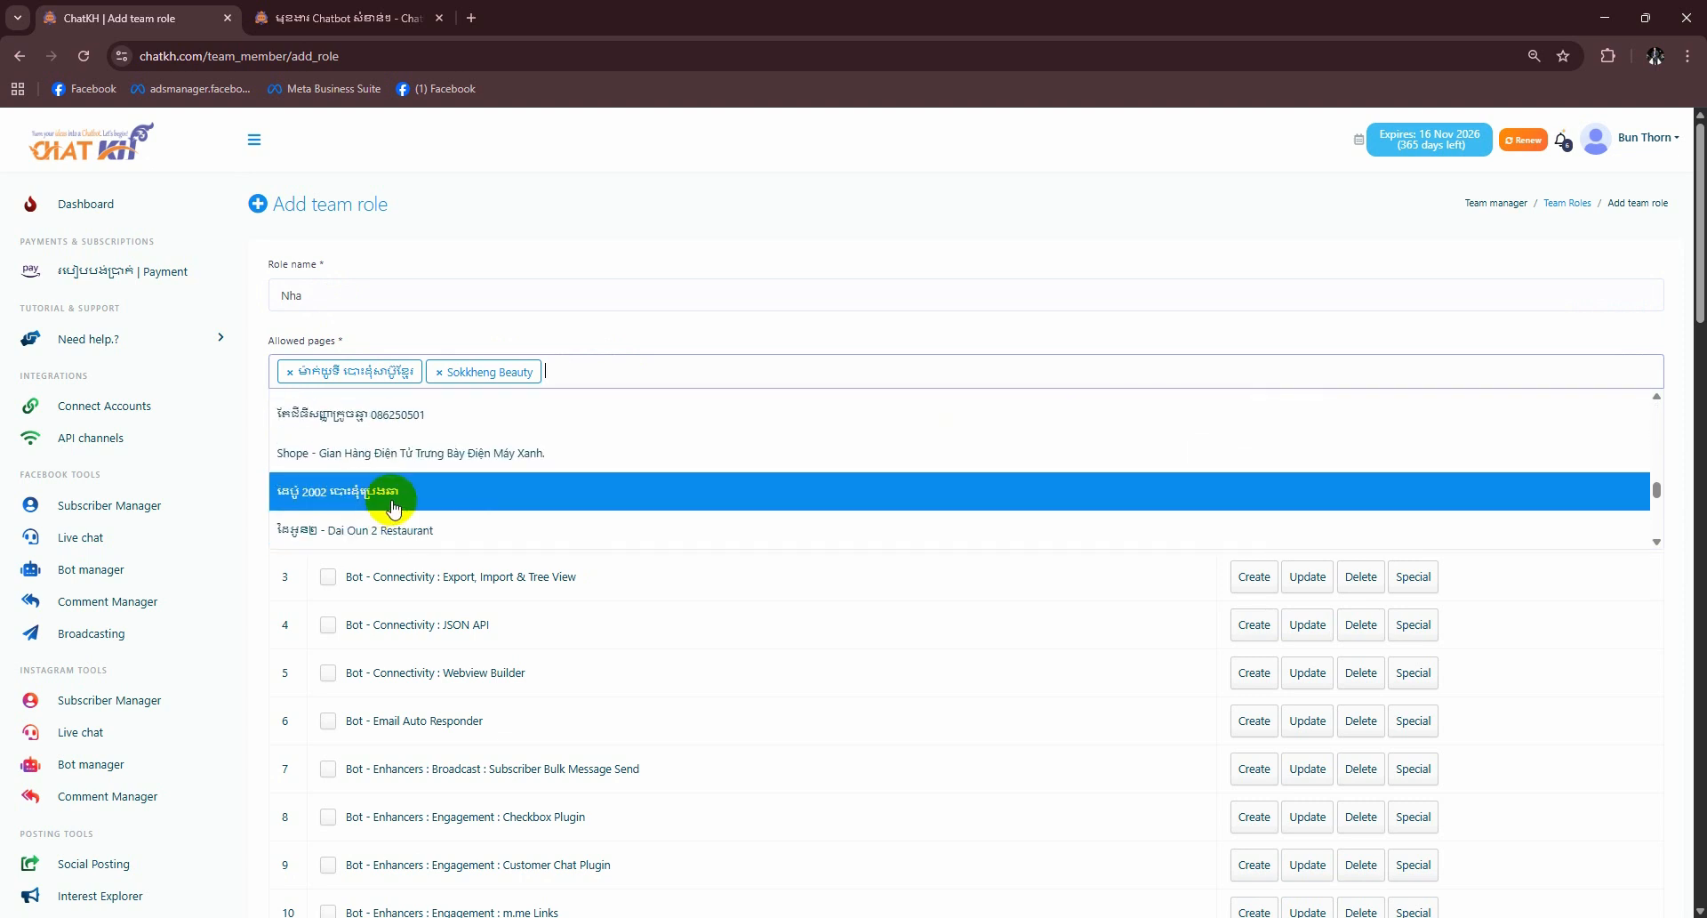
left_click(455, 450)
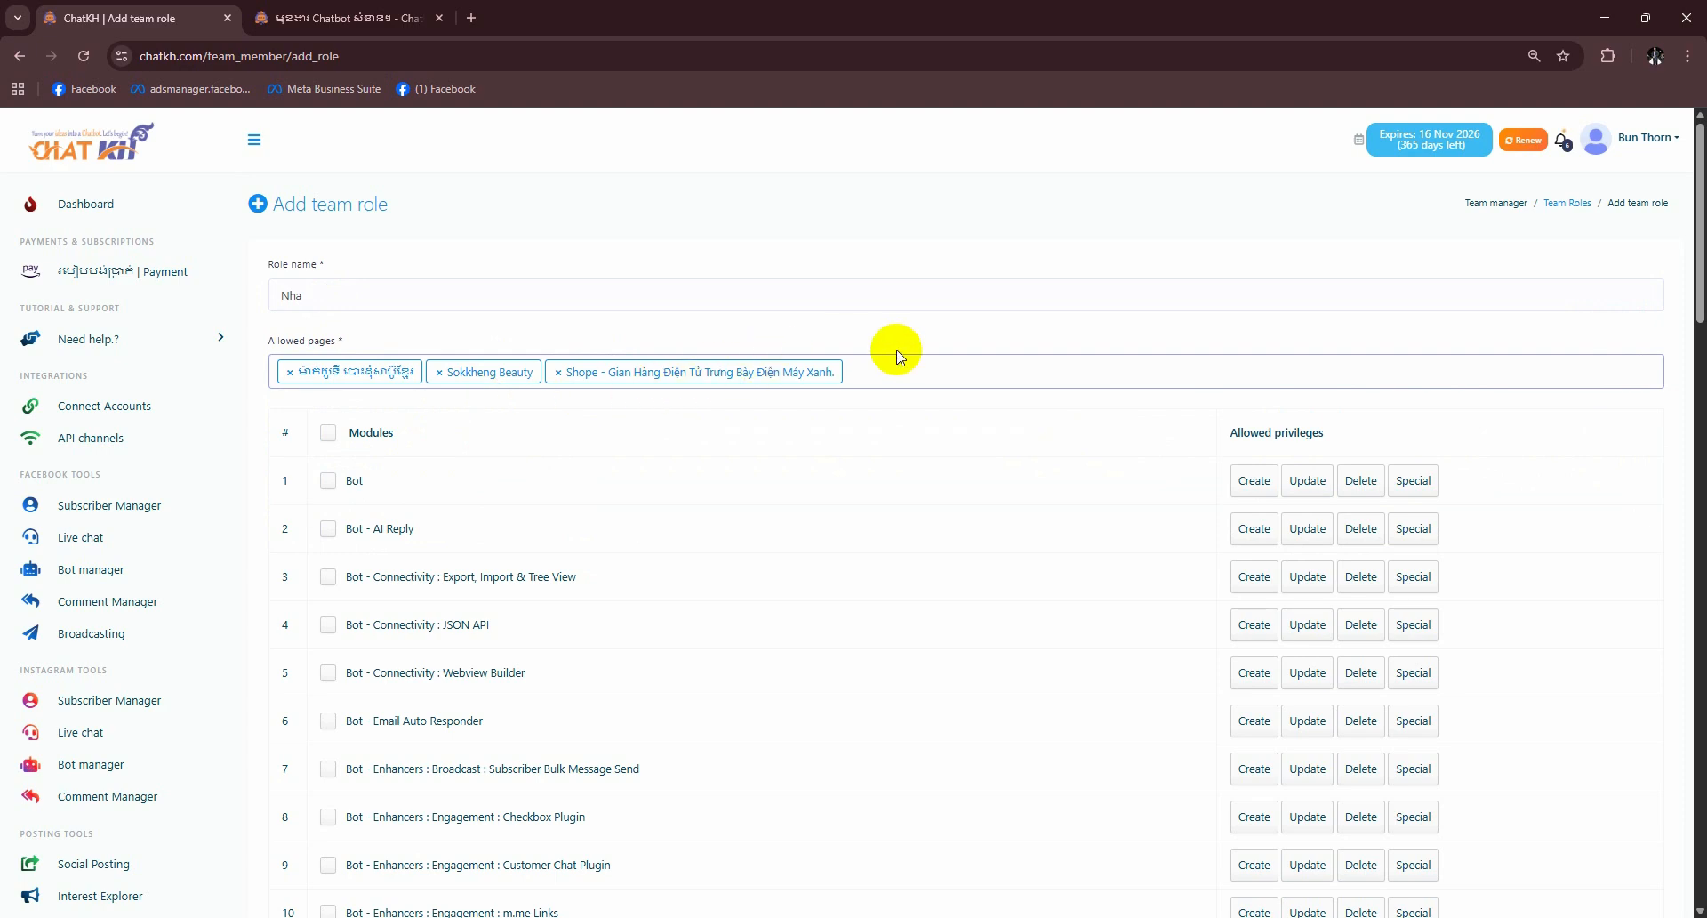
- Tick the Modules header checkbox to give the Nha role every module
double_click(365, 432)
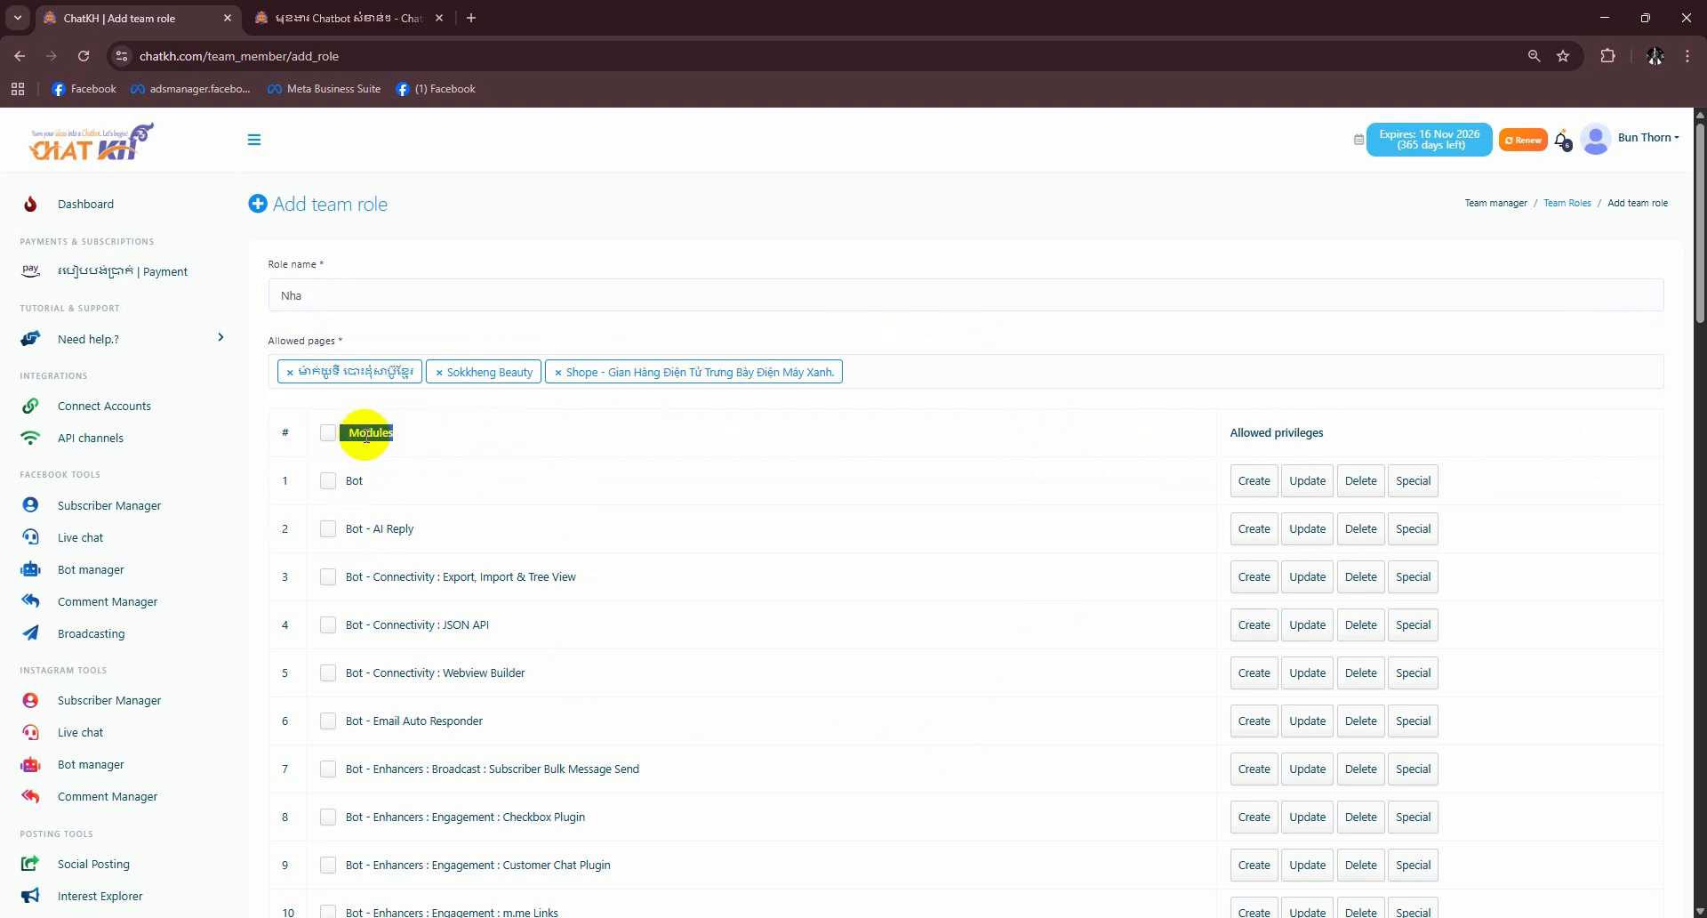
left_click(328, 432)
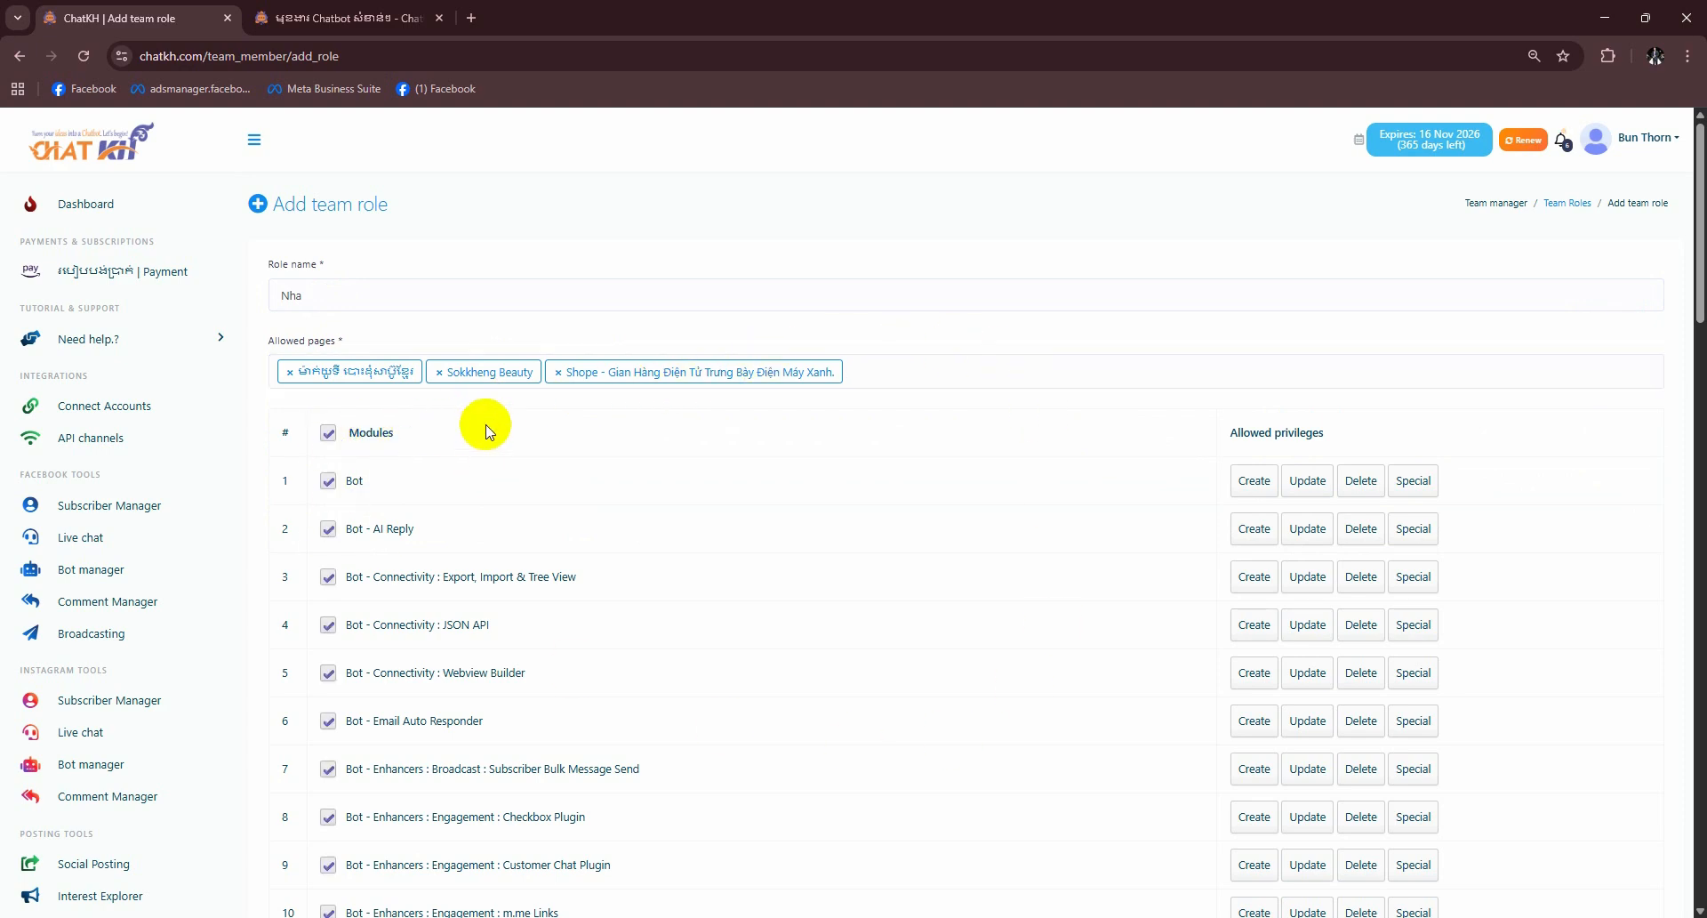
scroll(449, 536, "down", 1)
scroll(446, 536, "down", 20)
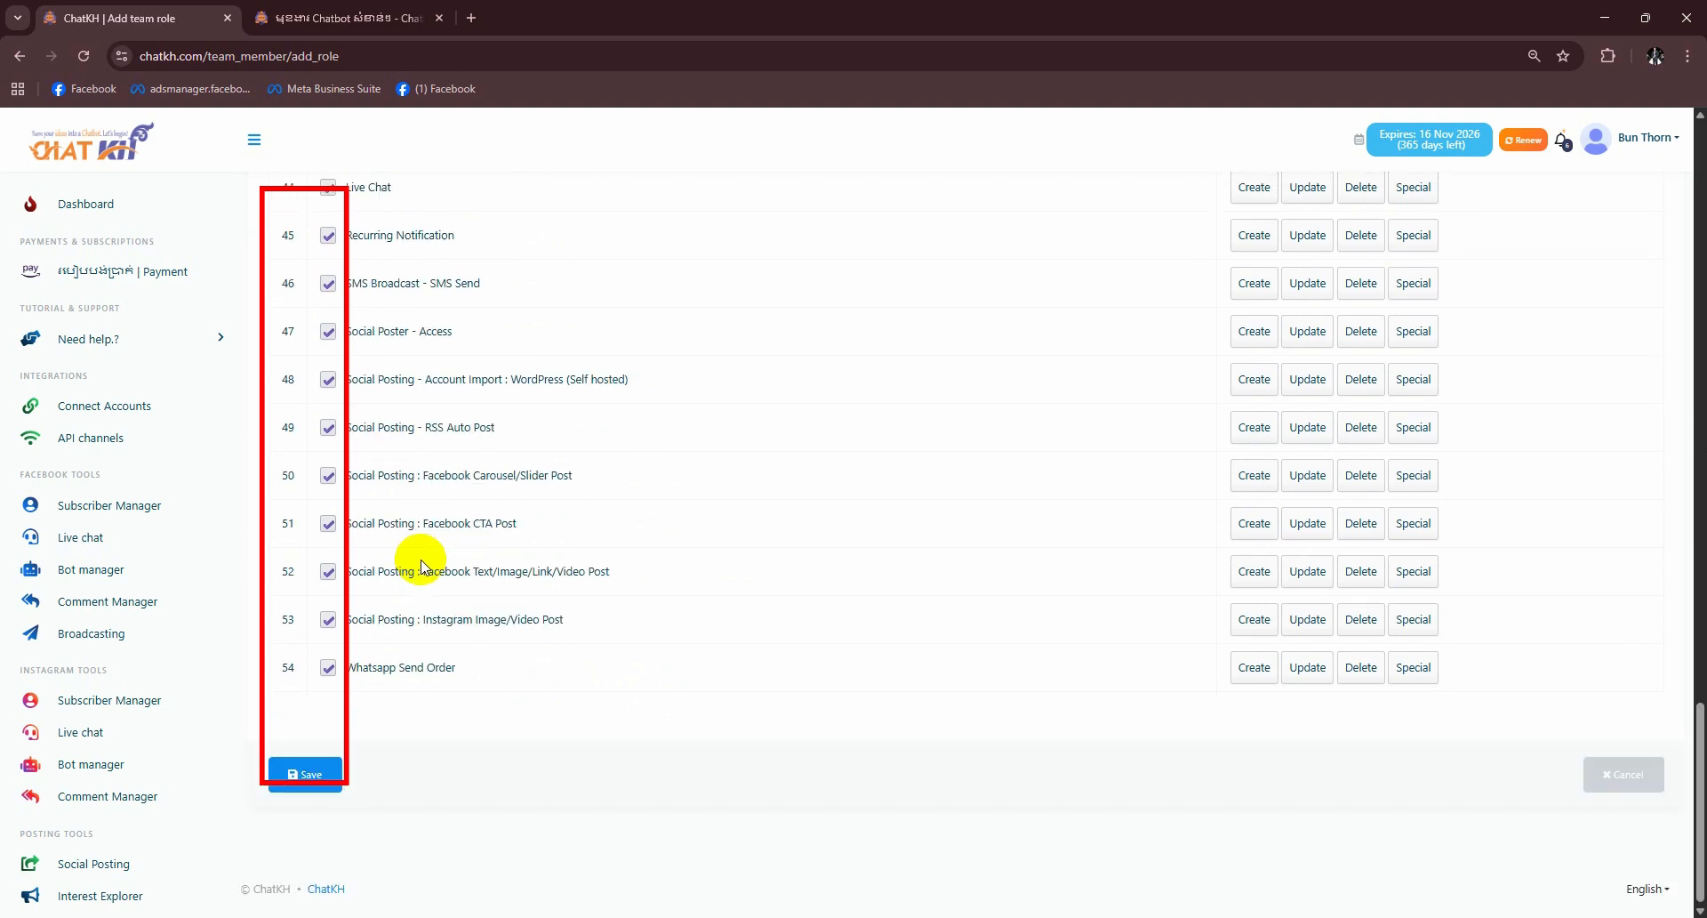
scroll(431, 558, "up", 18)
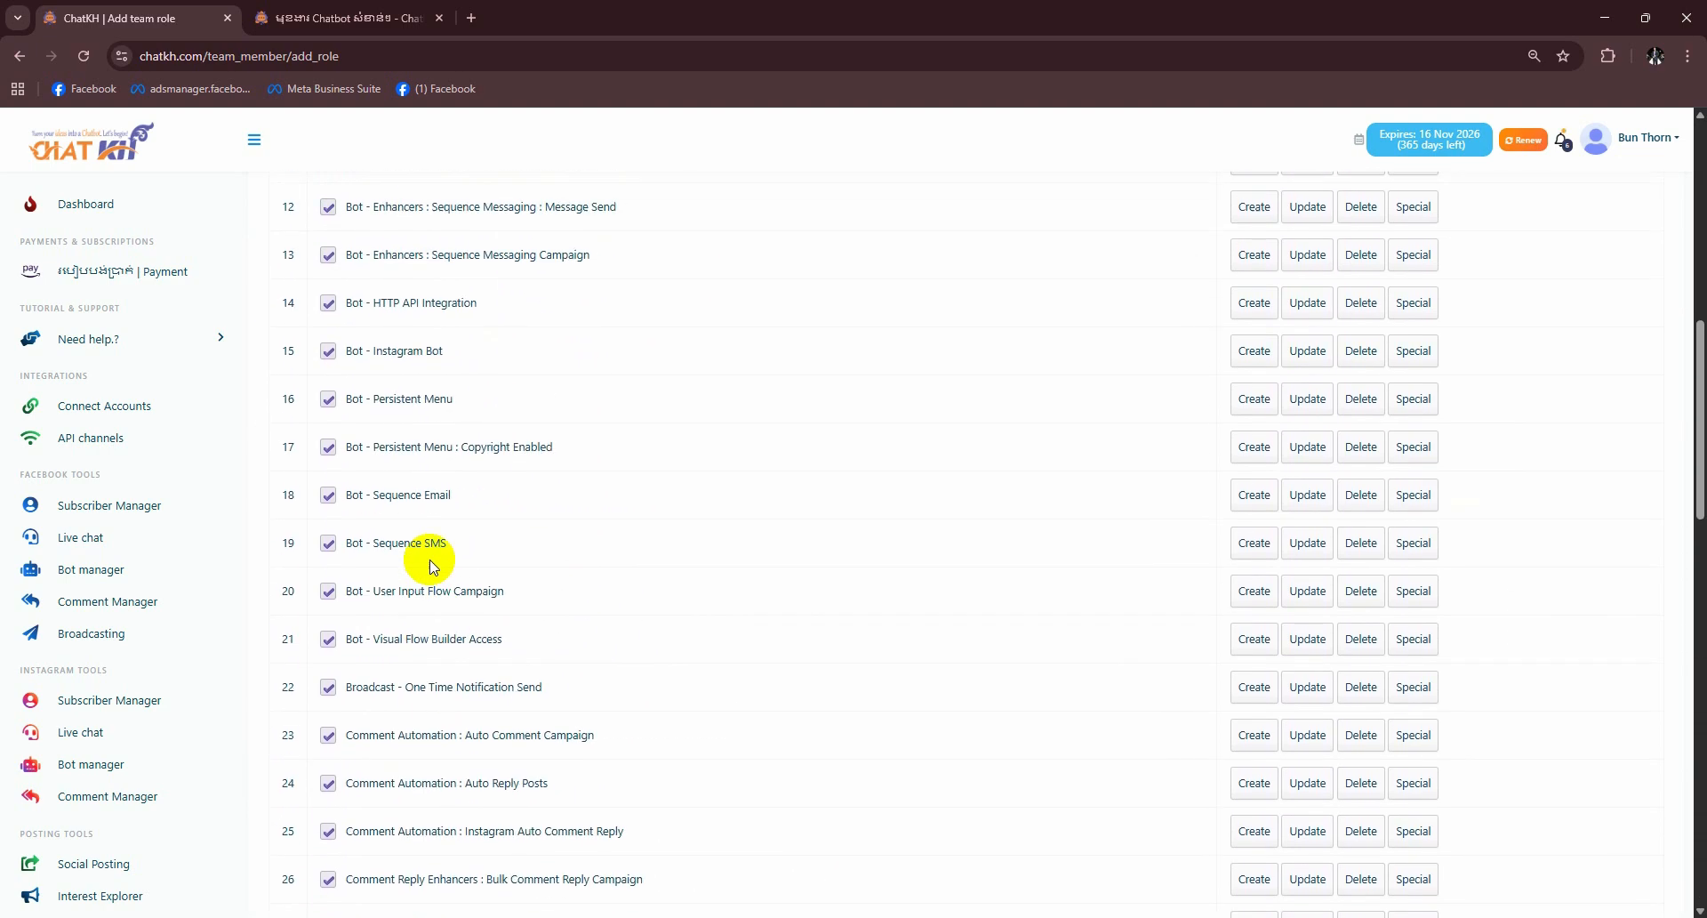
scroll(428, 559, "up", 5)
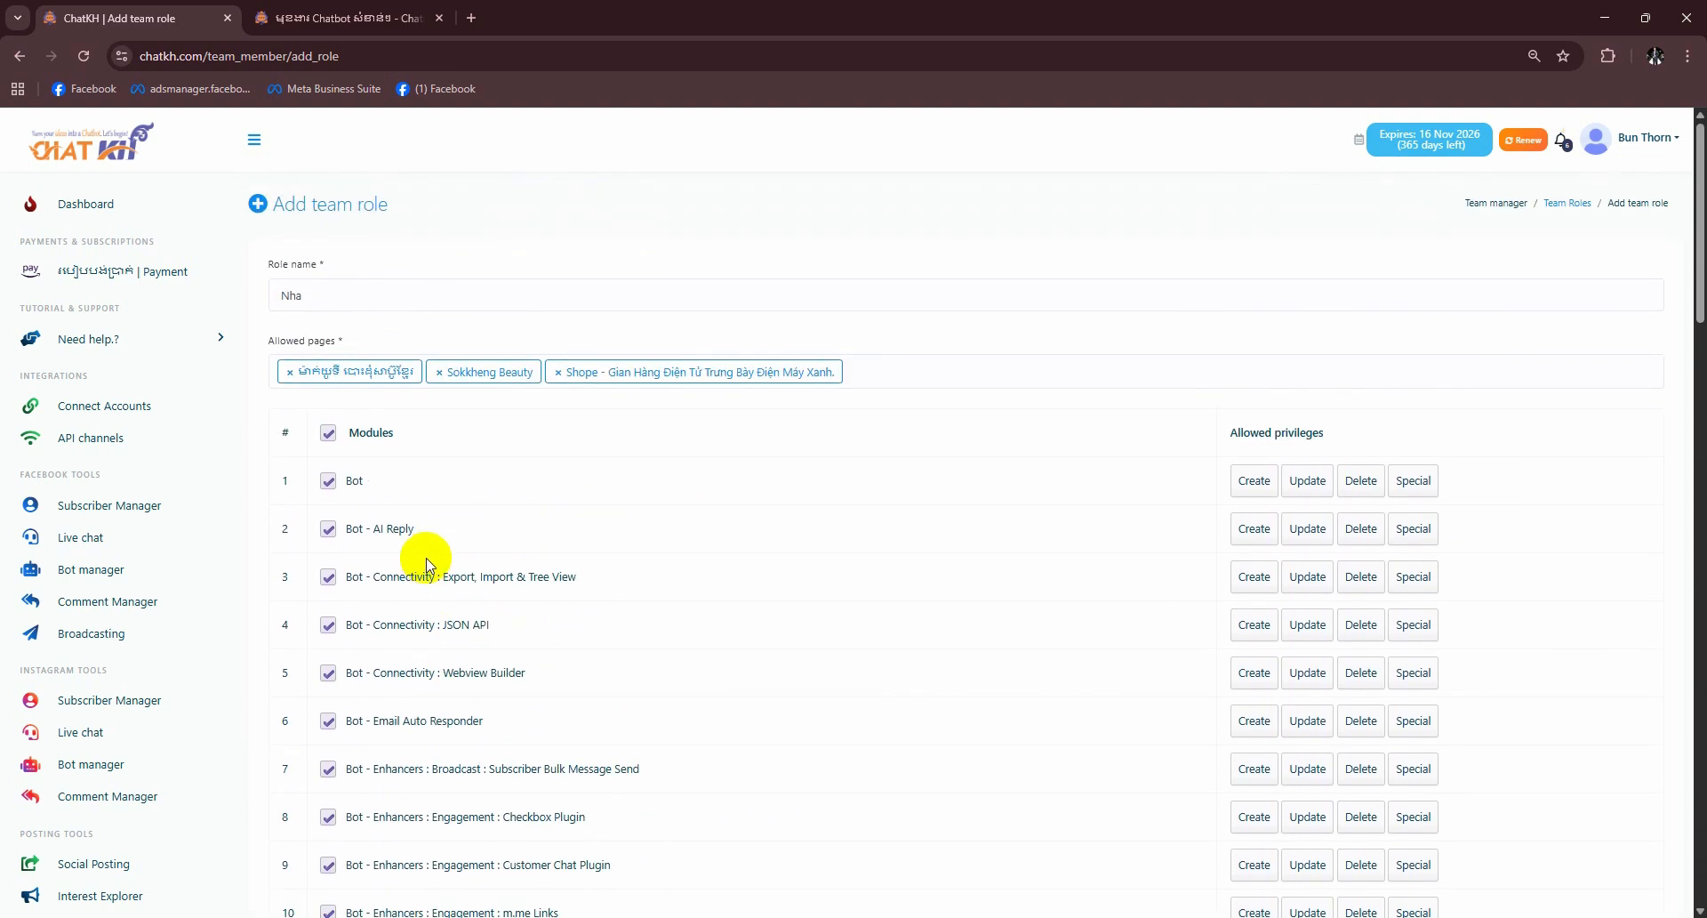
- Grant Create, Update and Delete on Bot and Bot - AI Reply, highlighting the Facebook modules
left_click(328, 527)
left_click(327, 532)
left_click(326, 482)
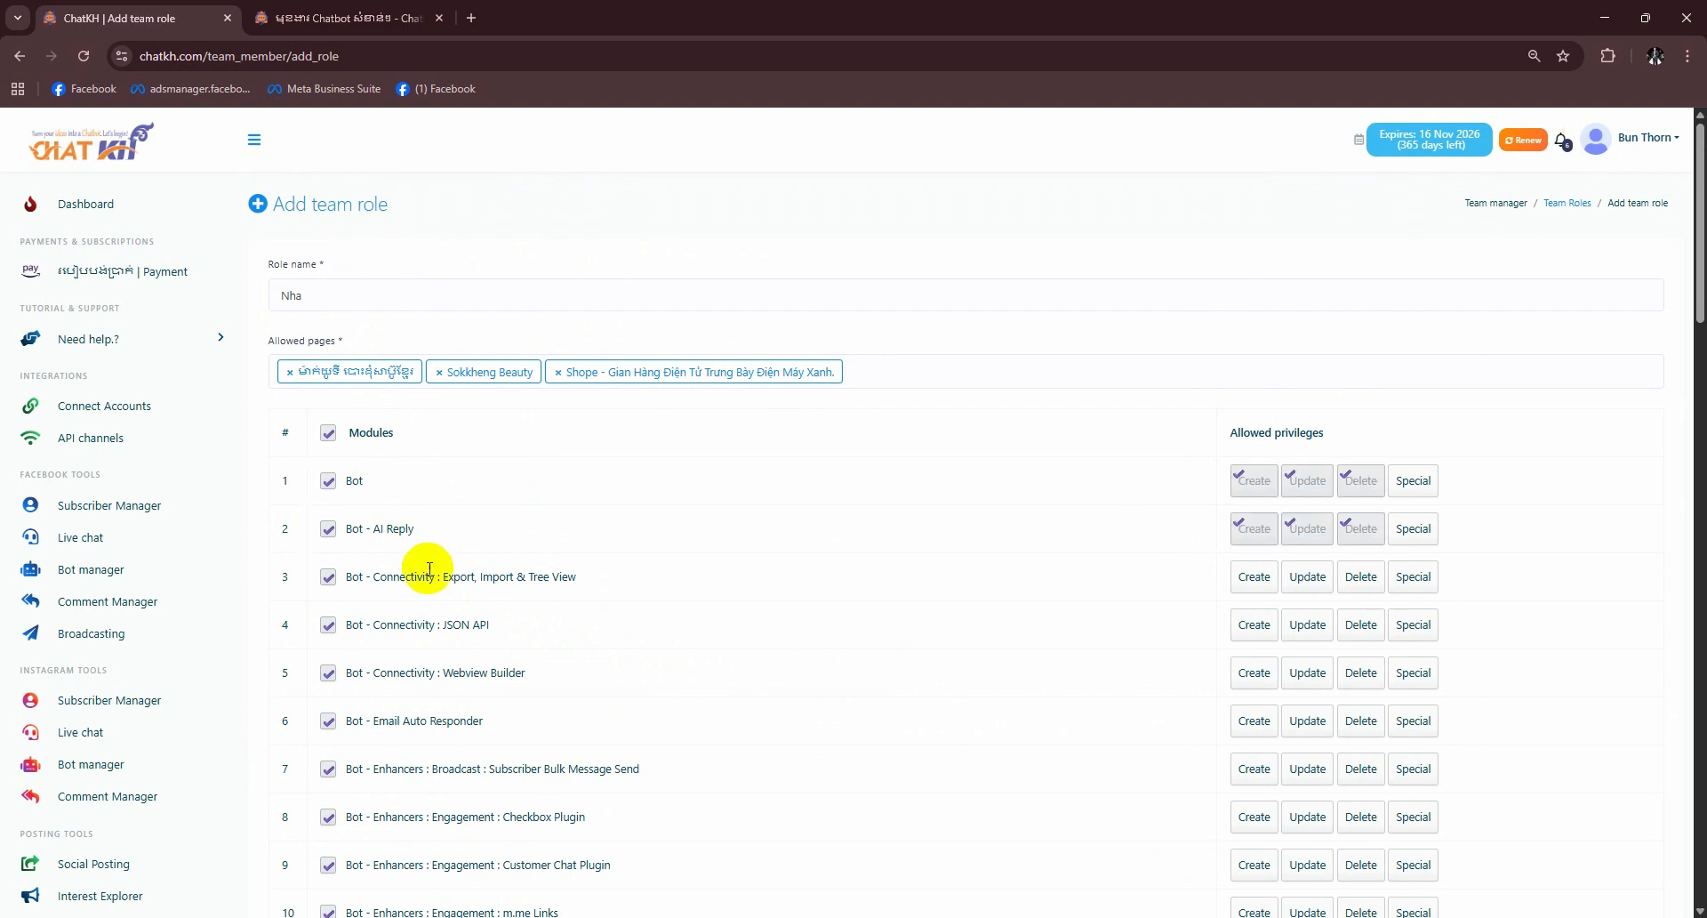
scroll(346, 560, "down", 17)
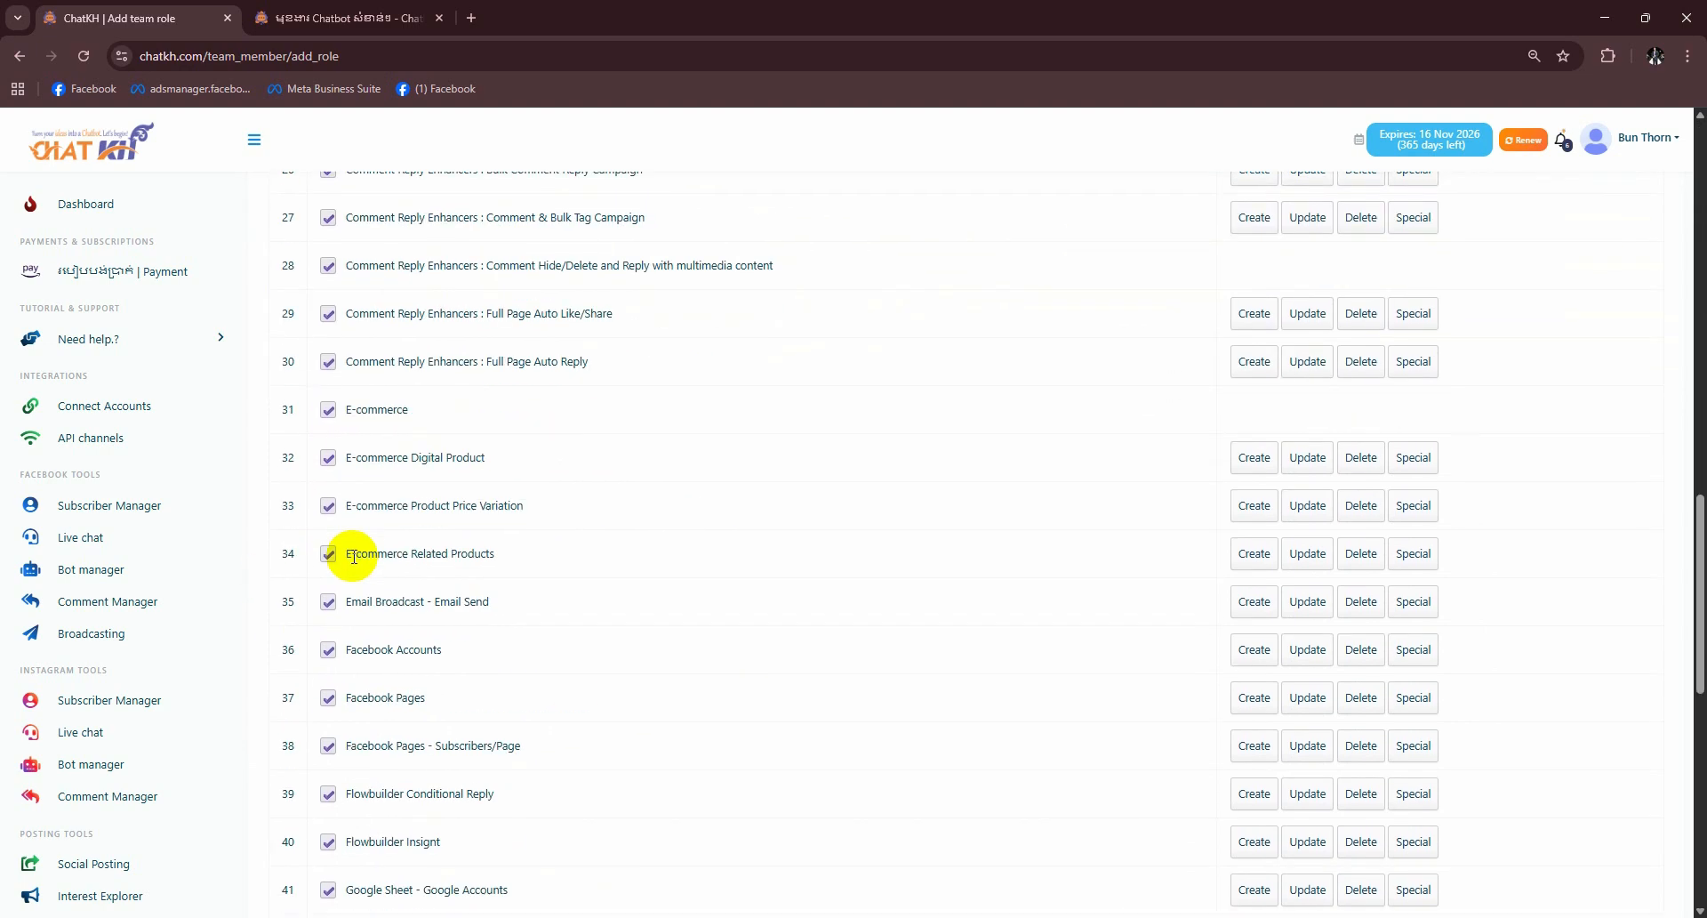
scroll(427, 613, "down", 1)
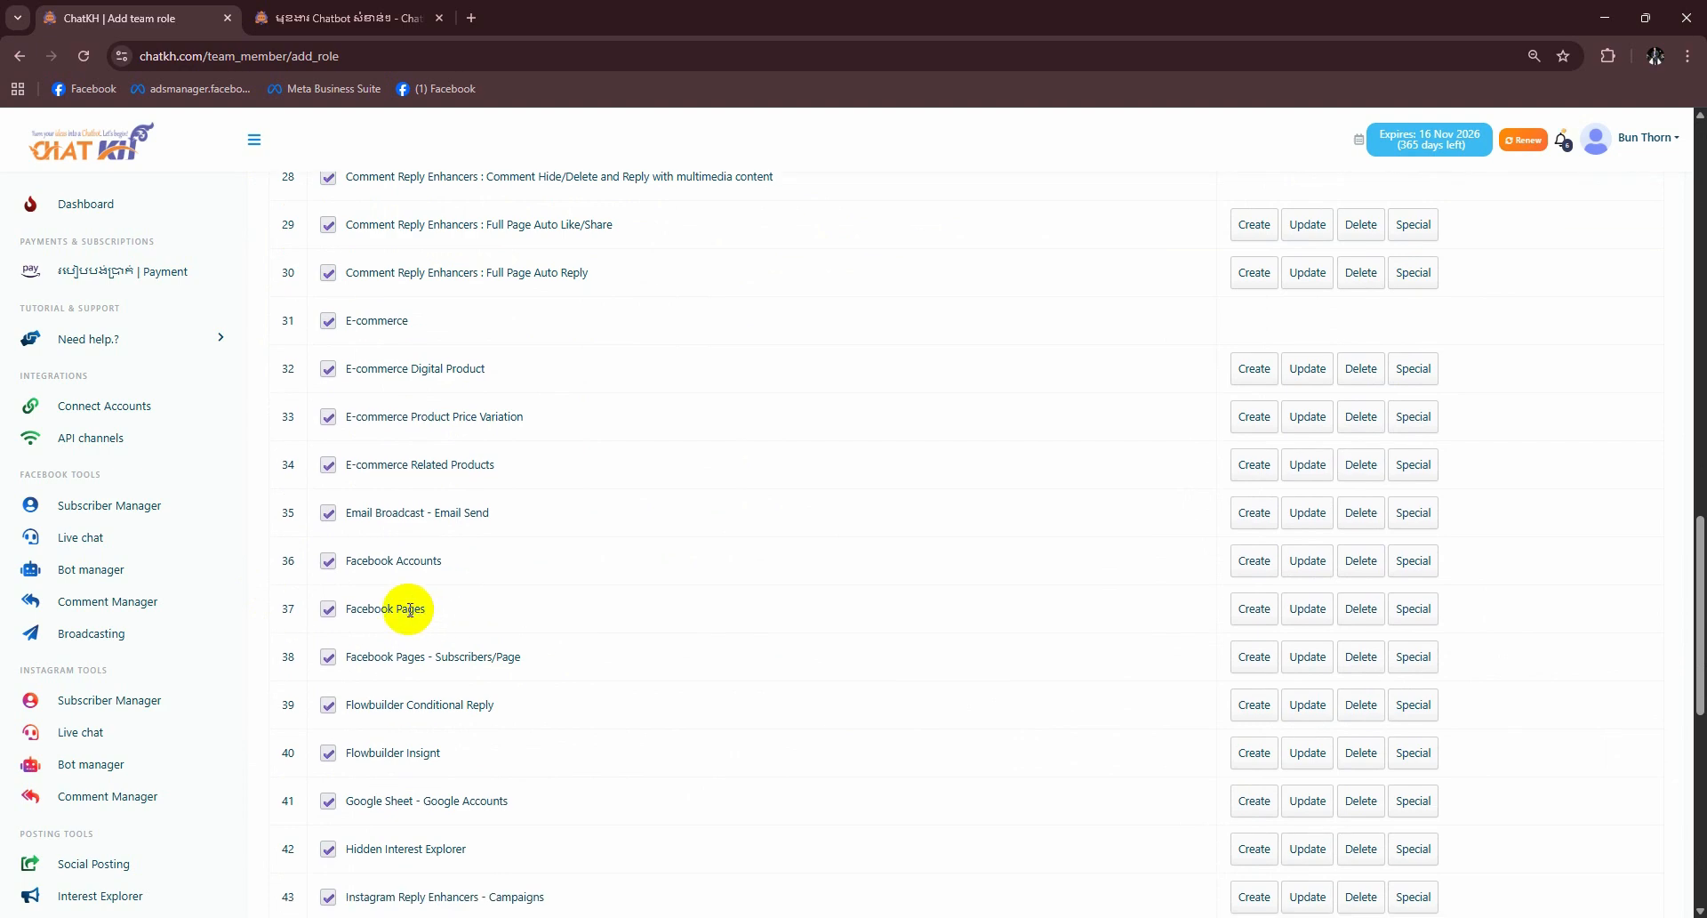
left_click_drag(459, 569, 334, 561)
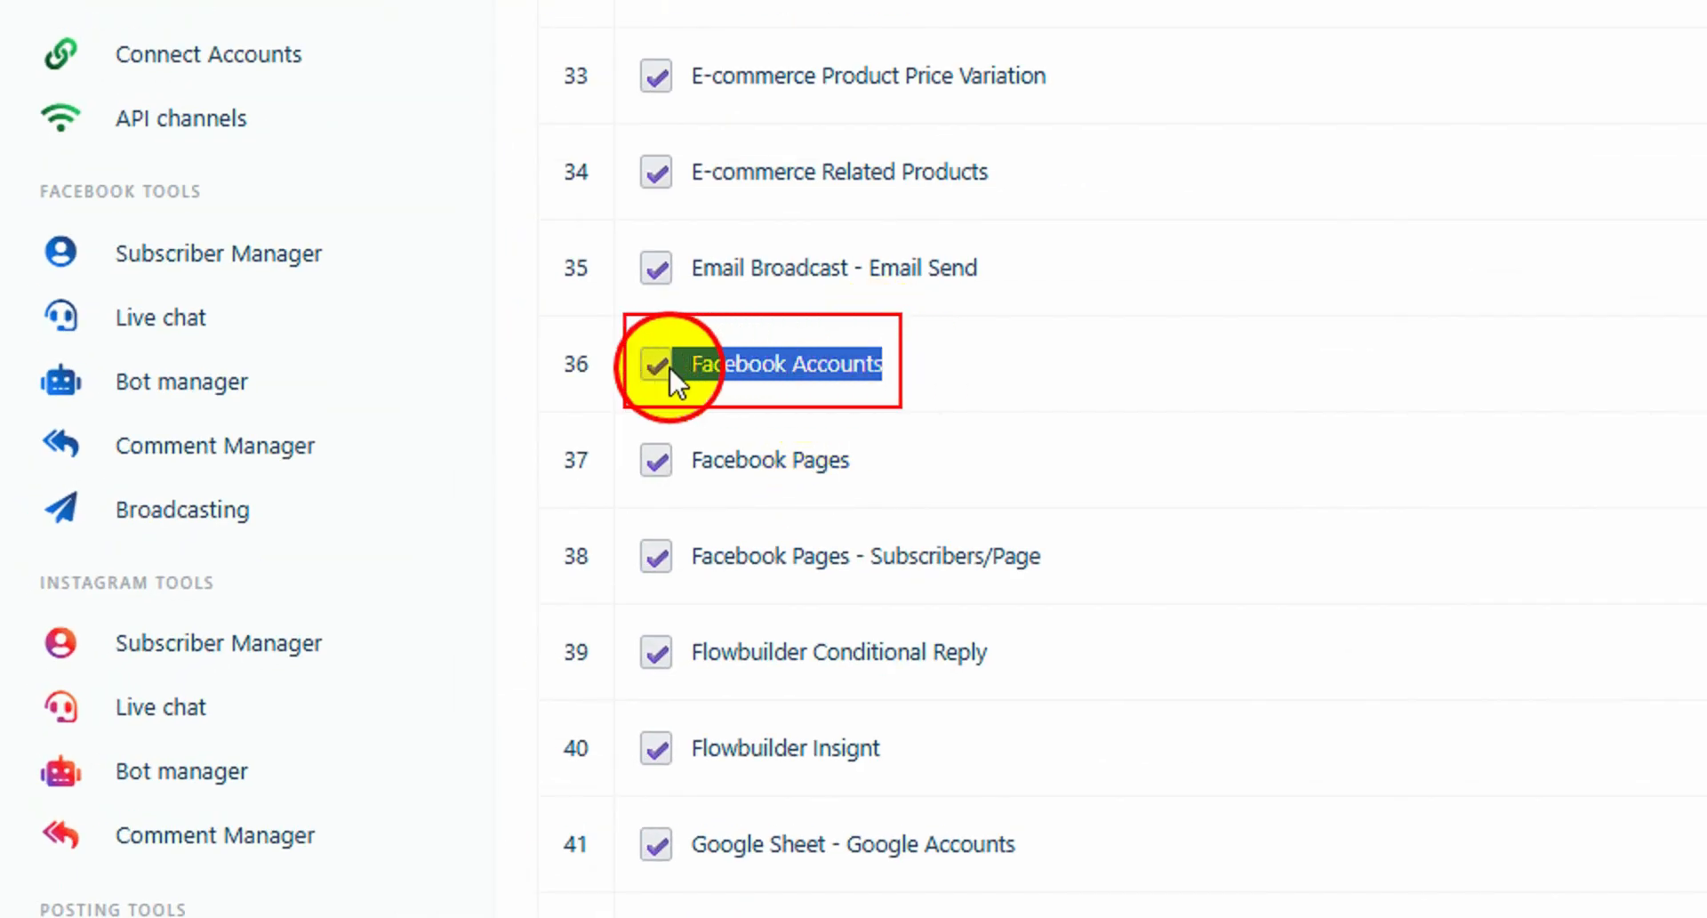
mouse_move(855, 463)
left_mouse_down()
mouse_move(767, 478)
mouse_move(679, 465)
left_mouse_up()
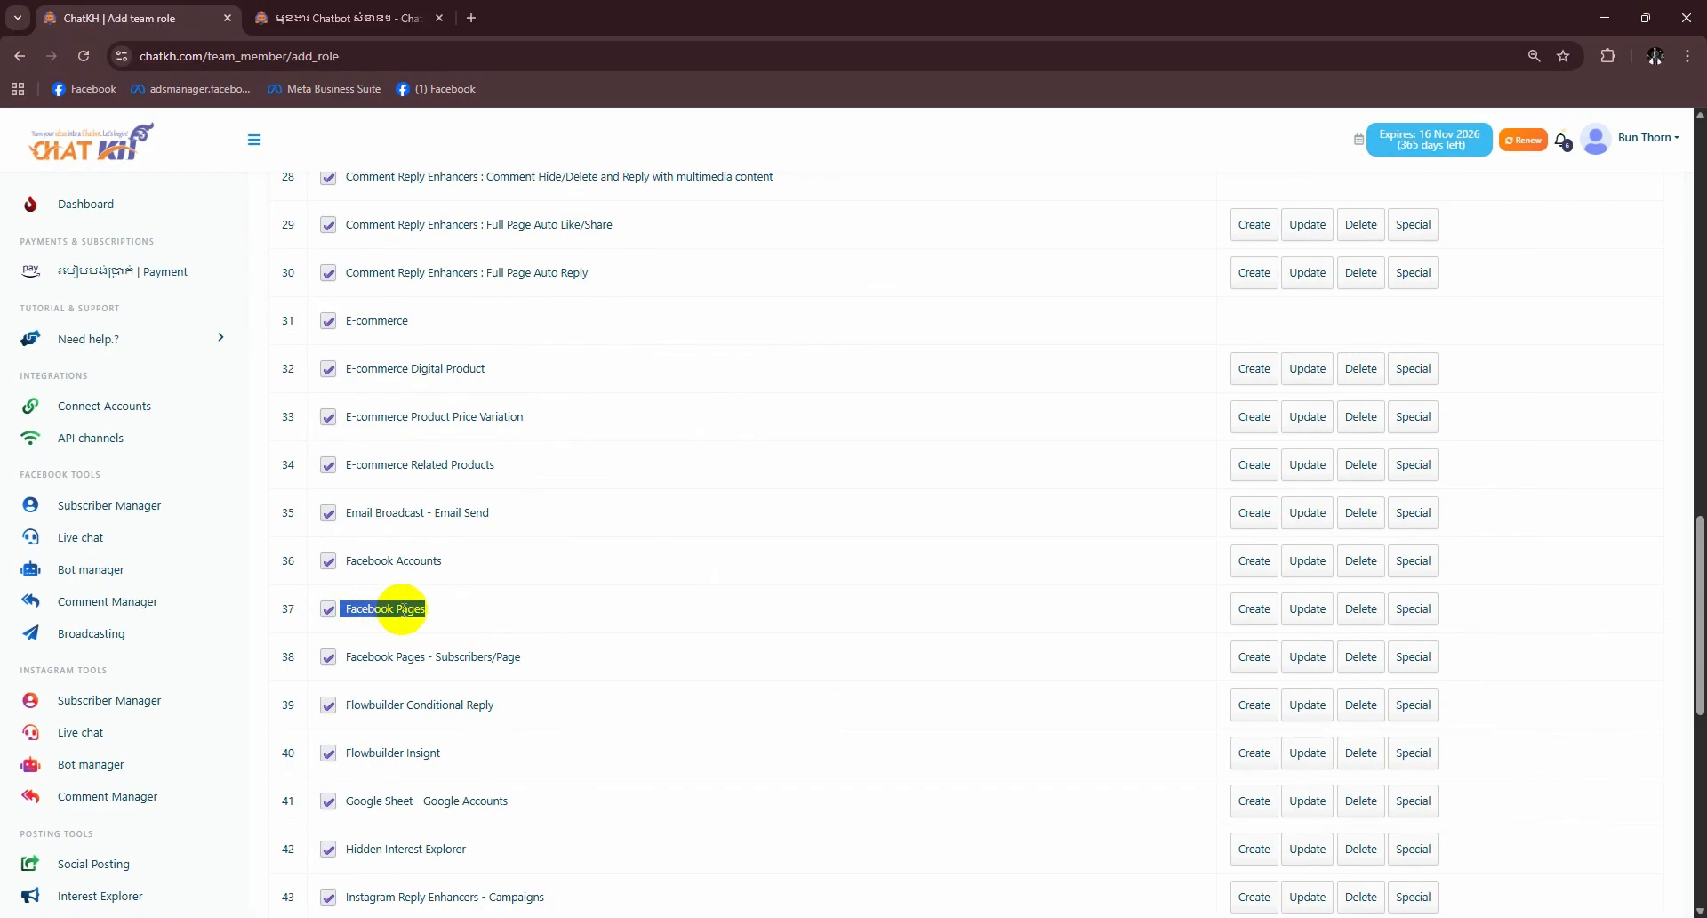
- Leave Facebook Accounts with only the Special permission, clearing Create, Update and Delete
left_click(461, 559)
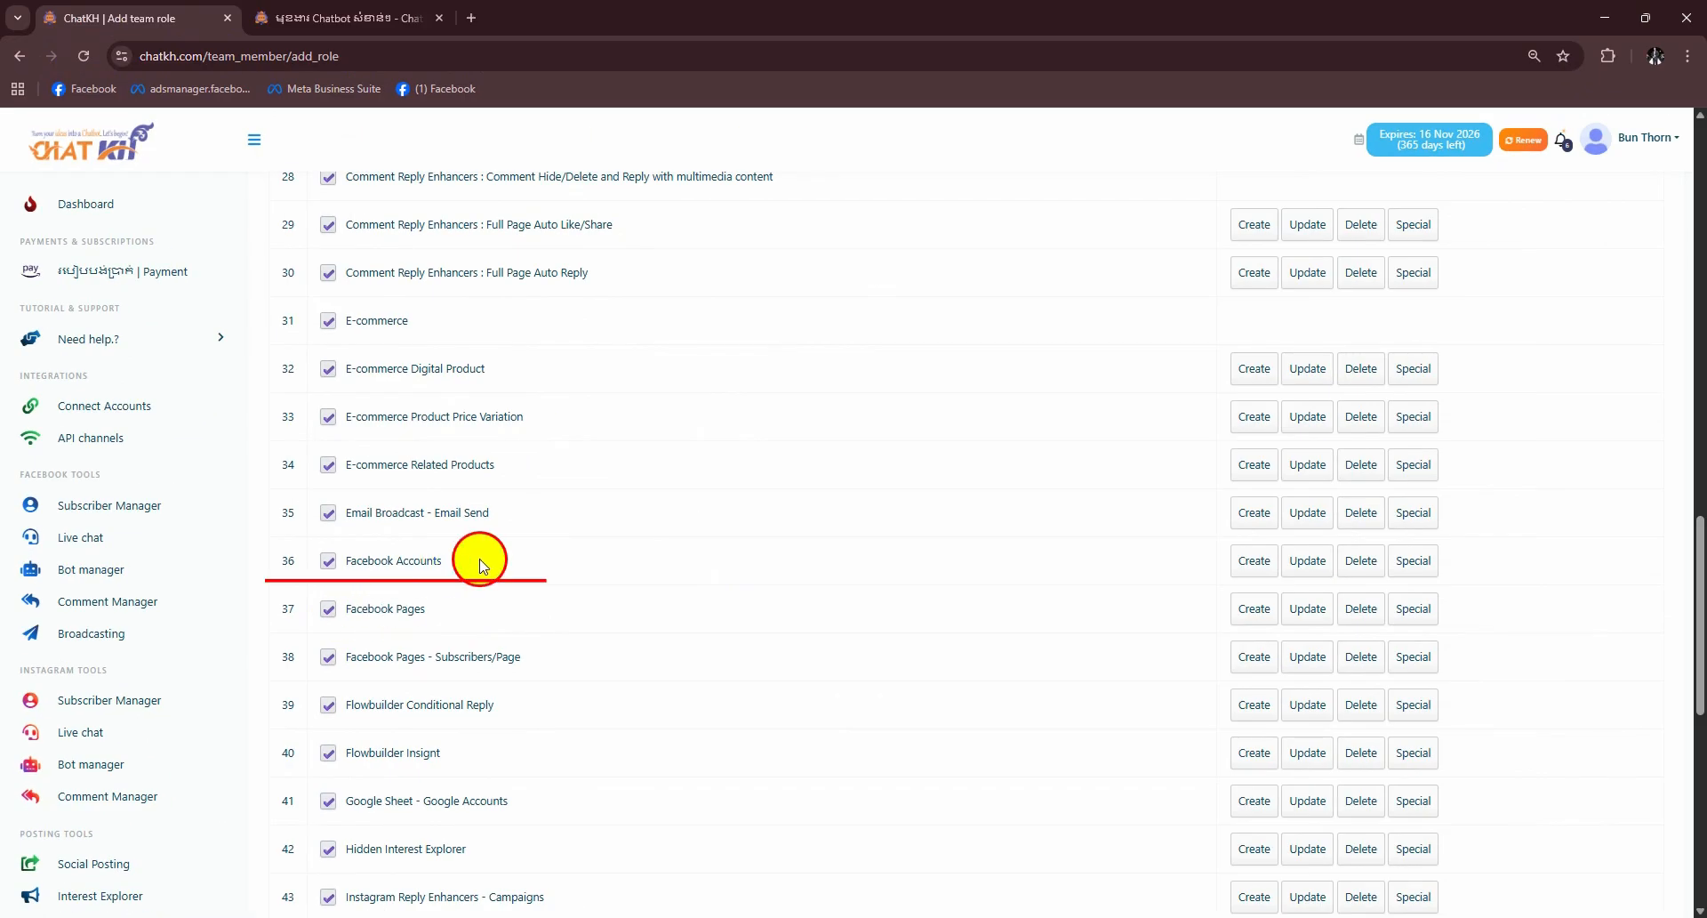
left_click(1407, 565)
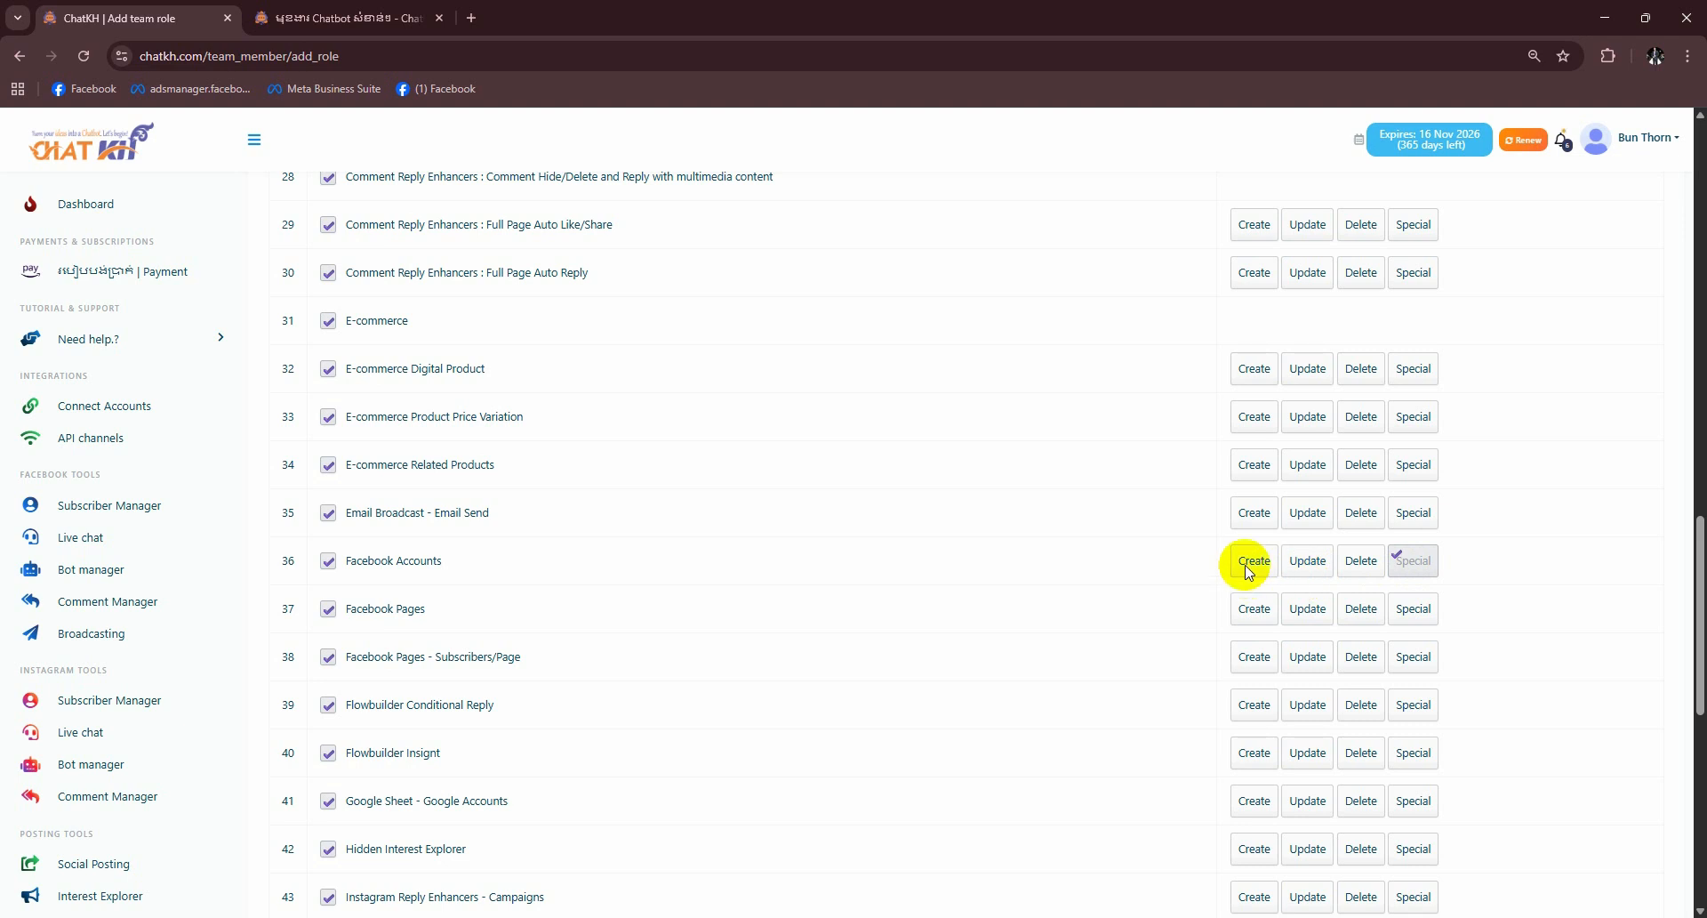
left_click(1292, 563)
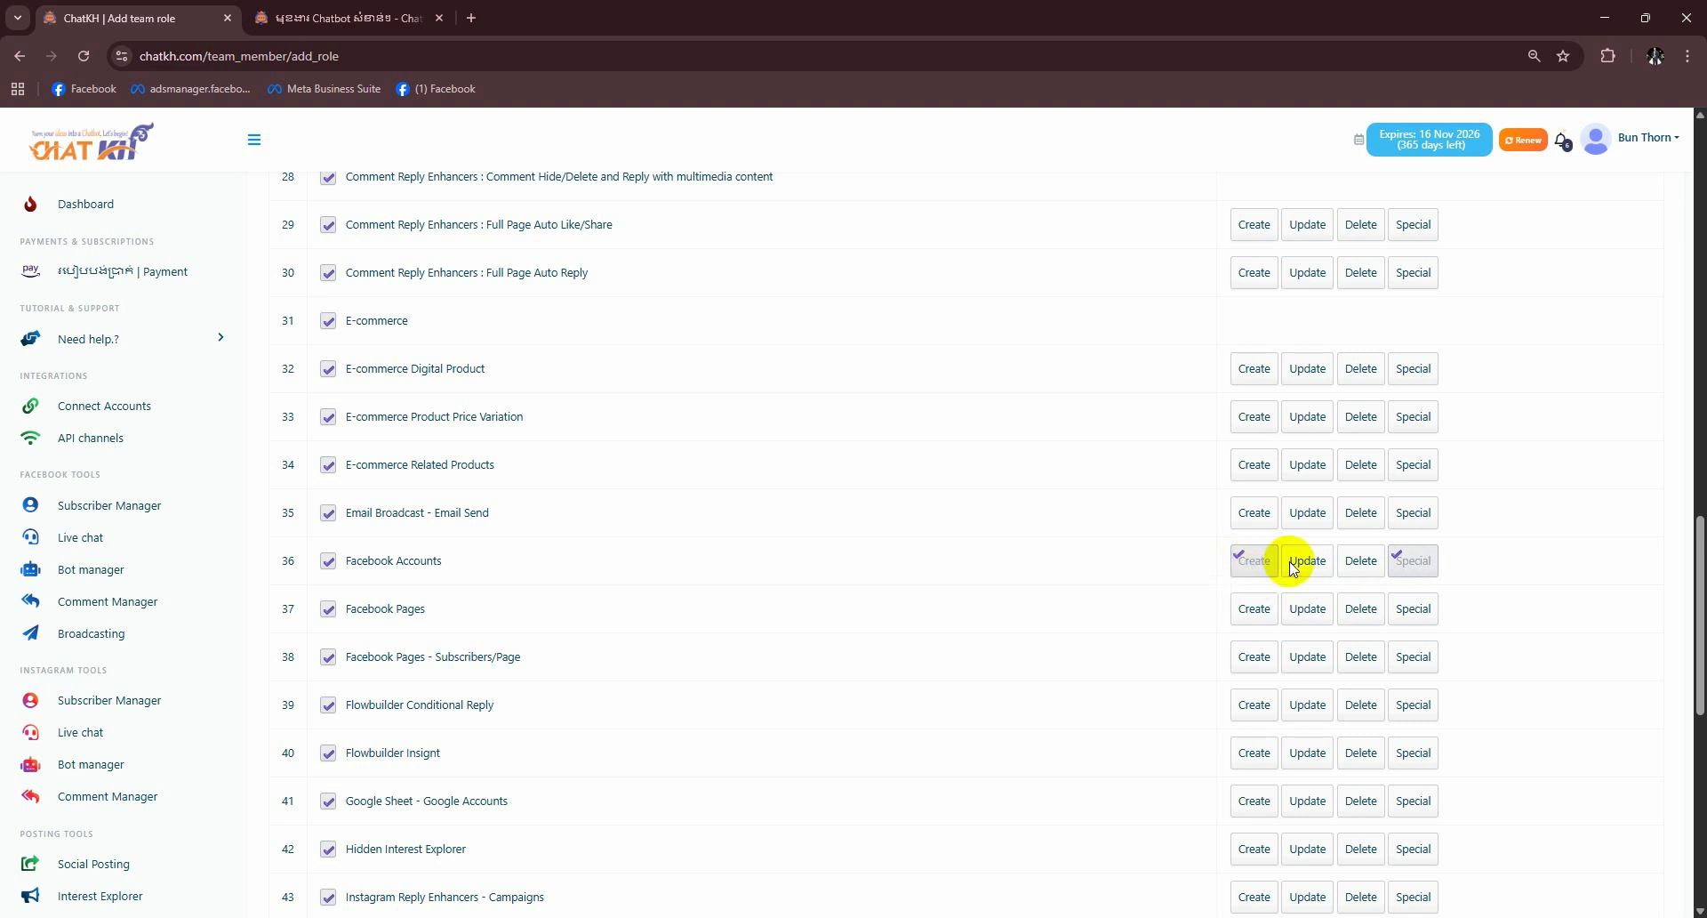
left_click(1367, 564)
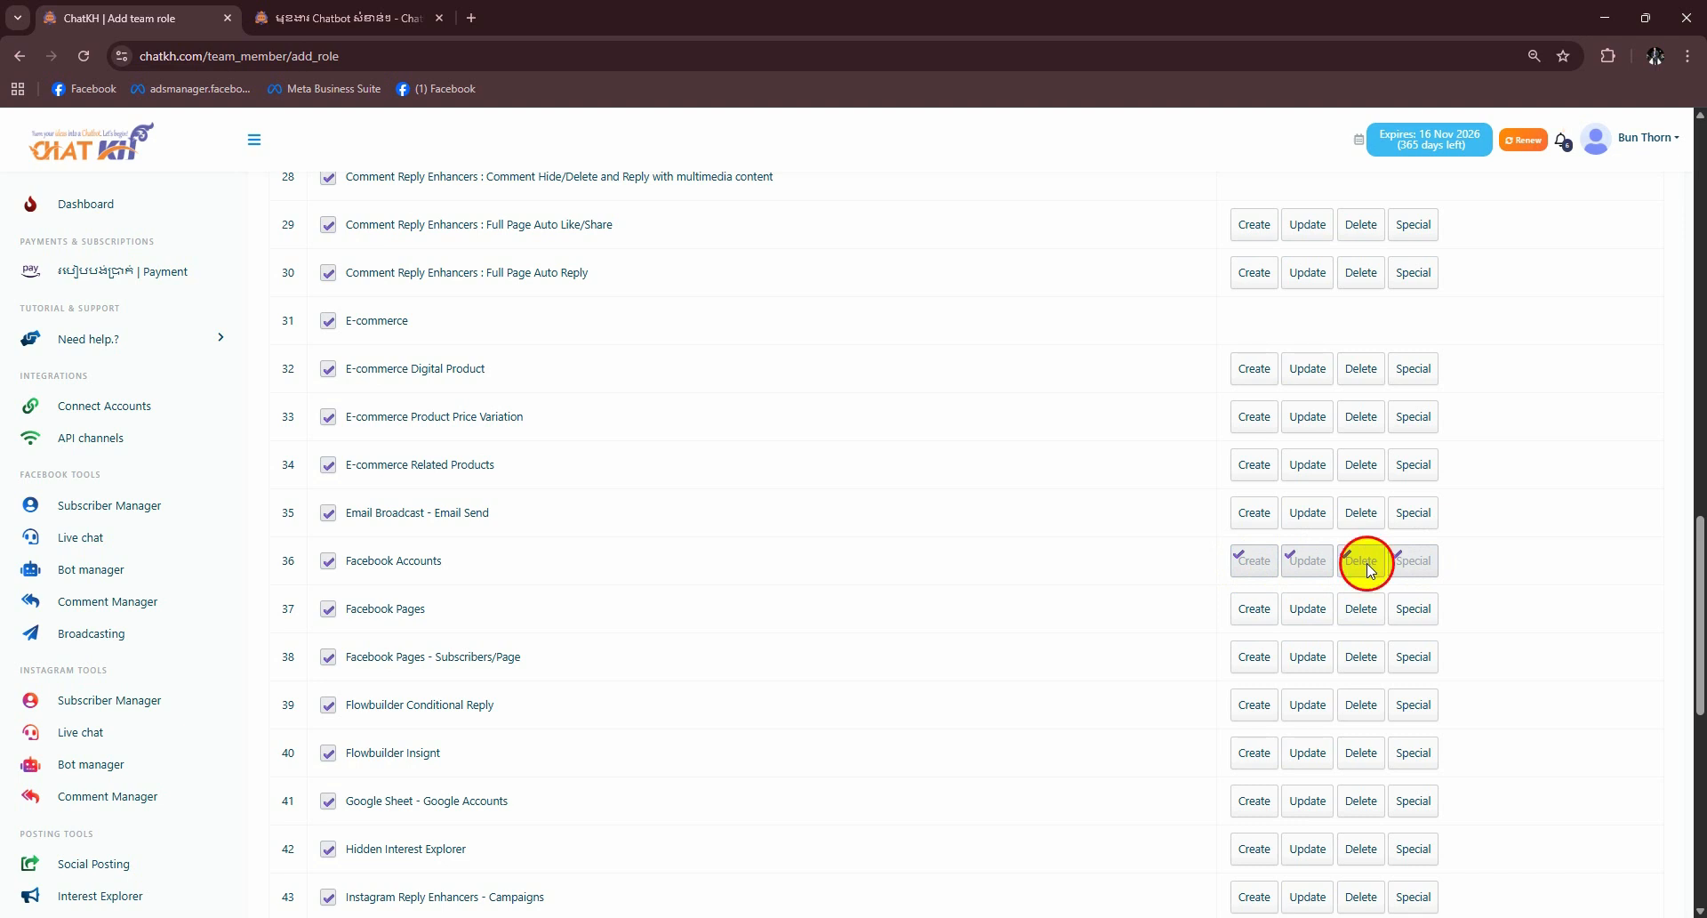
left_click(1367, 562)
left_click(1315, 561)
double_click(1242, 561)
left_click(1244, 565)
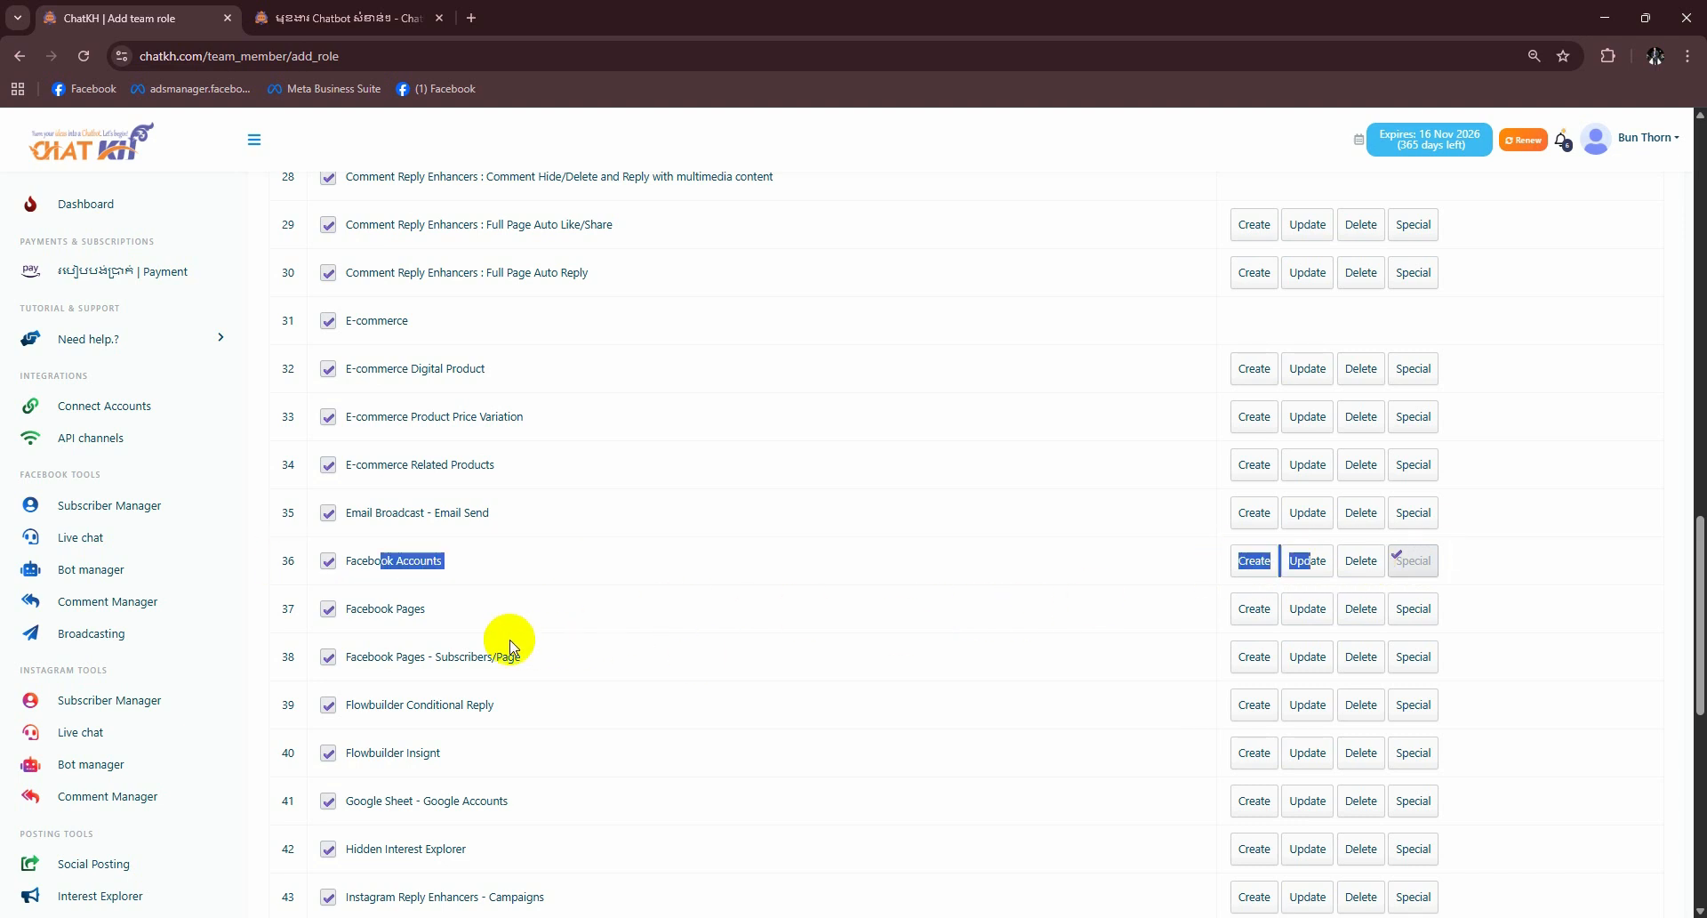
left_click(491, 631)
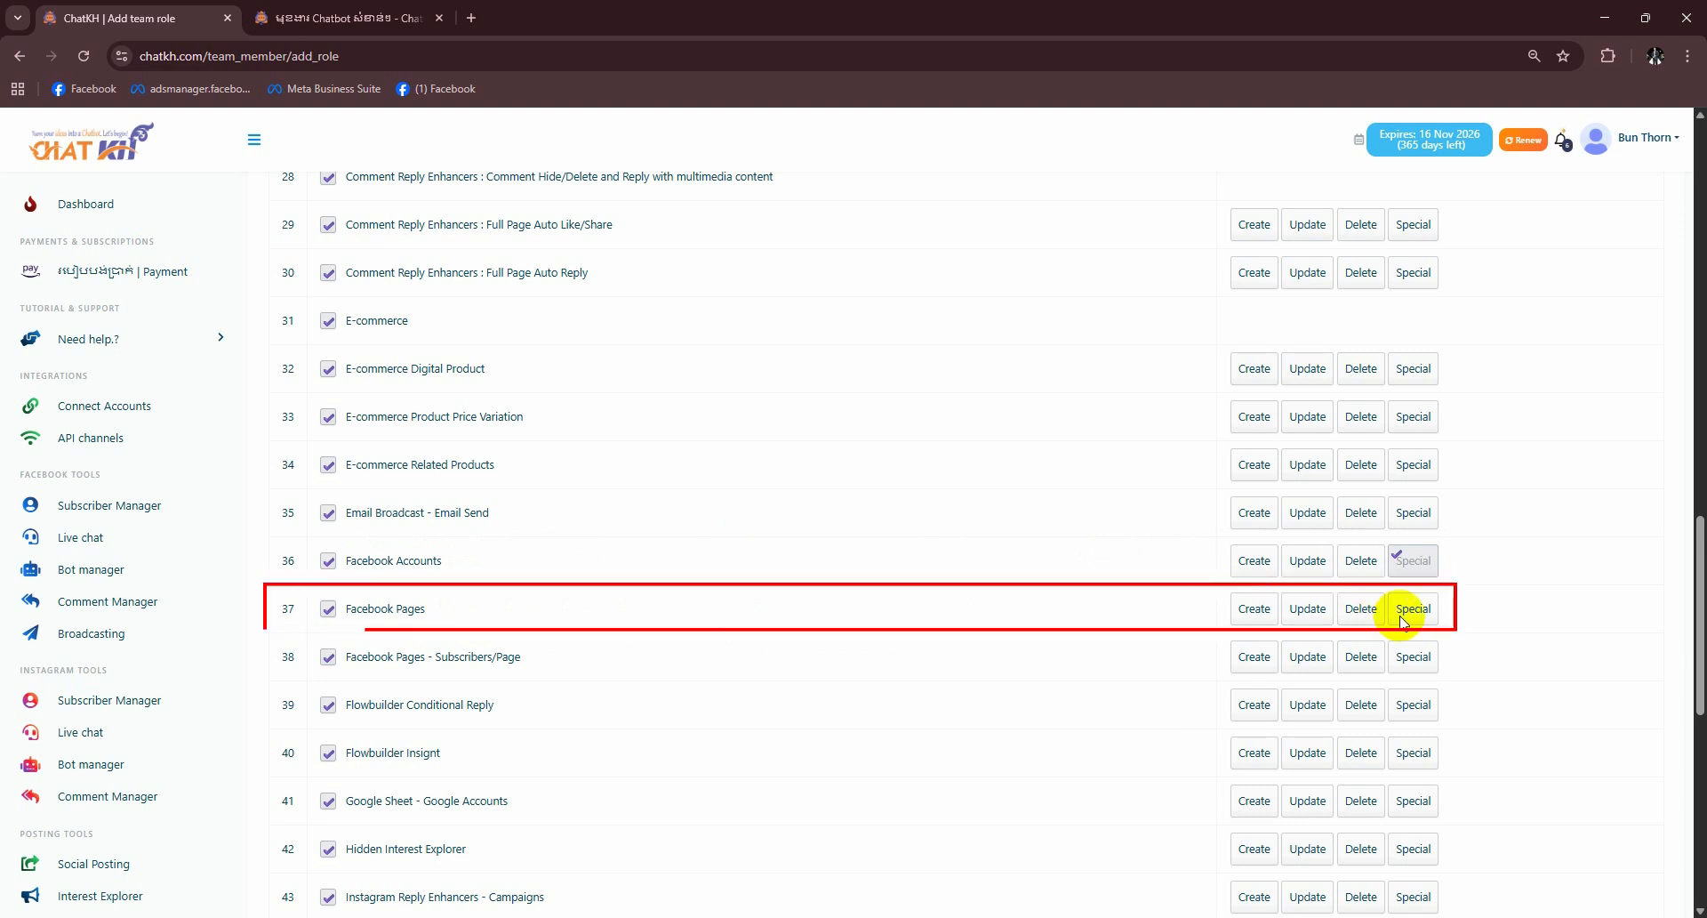
- Grant Create, Update and Special permissions on Facebook Pages
left_click(1255, 610)
left_click(1305, 610)
left_click(1418, 609)
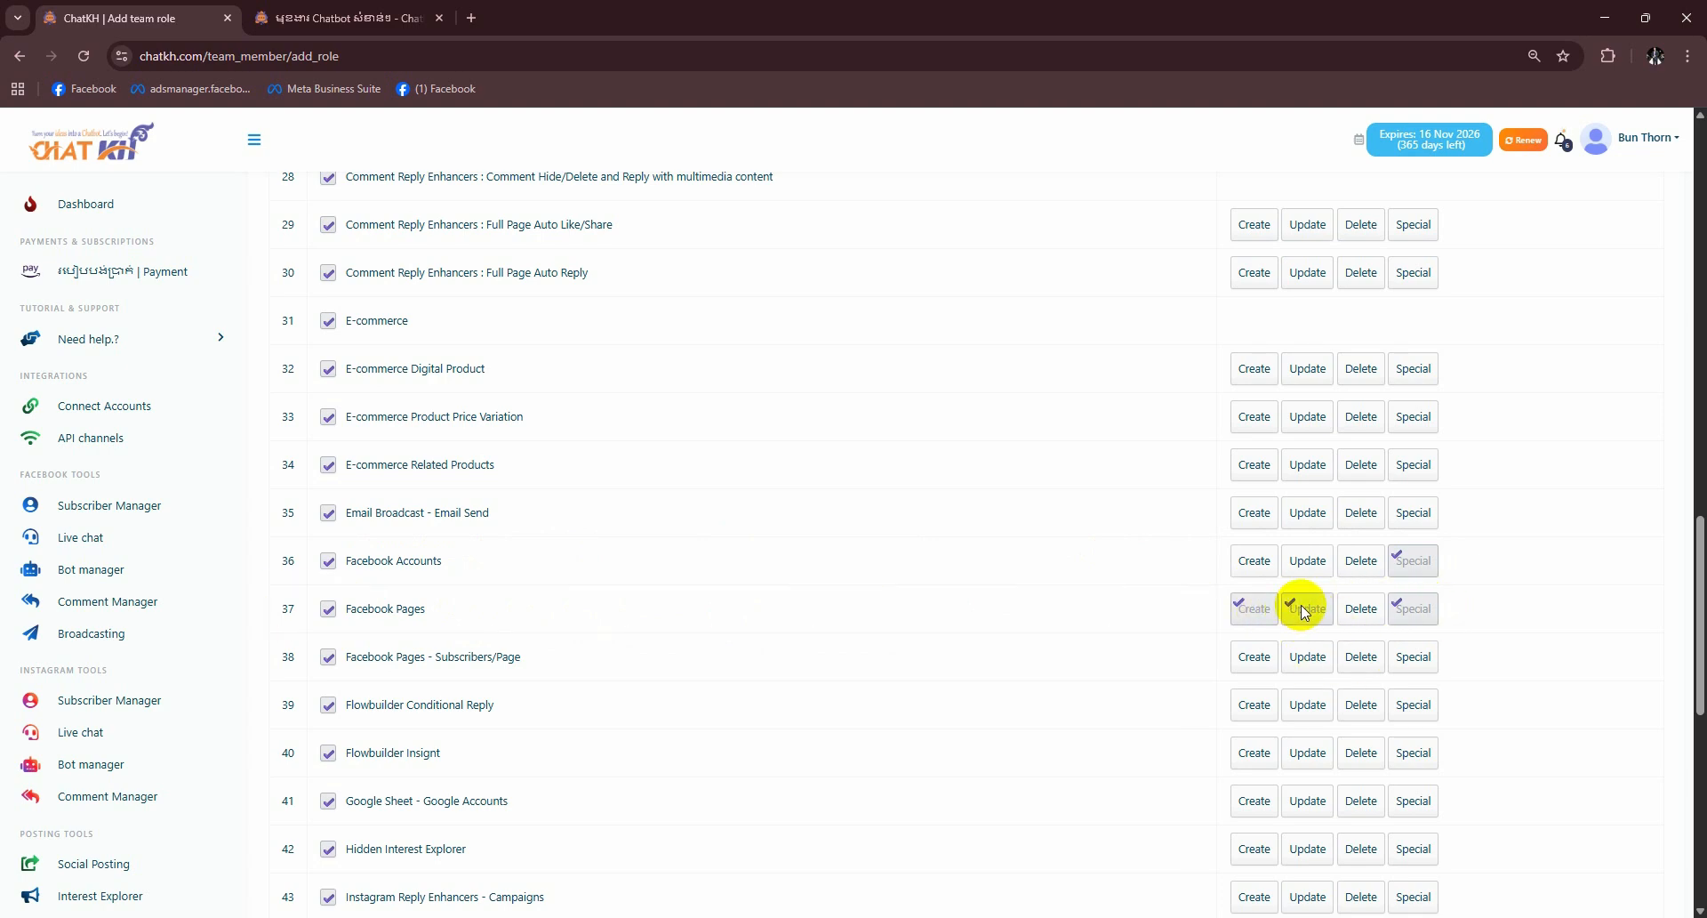
scroll(773, 583, "down", 10)
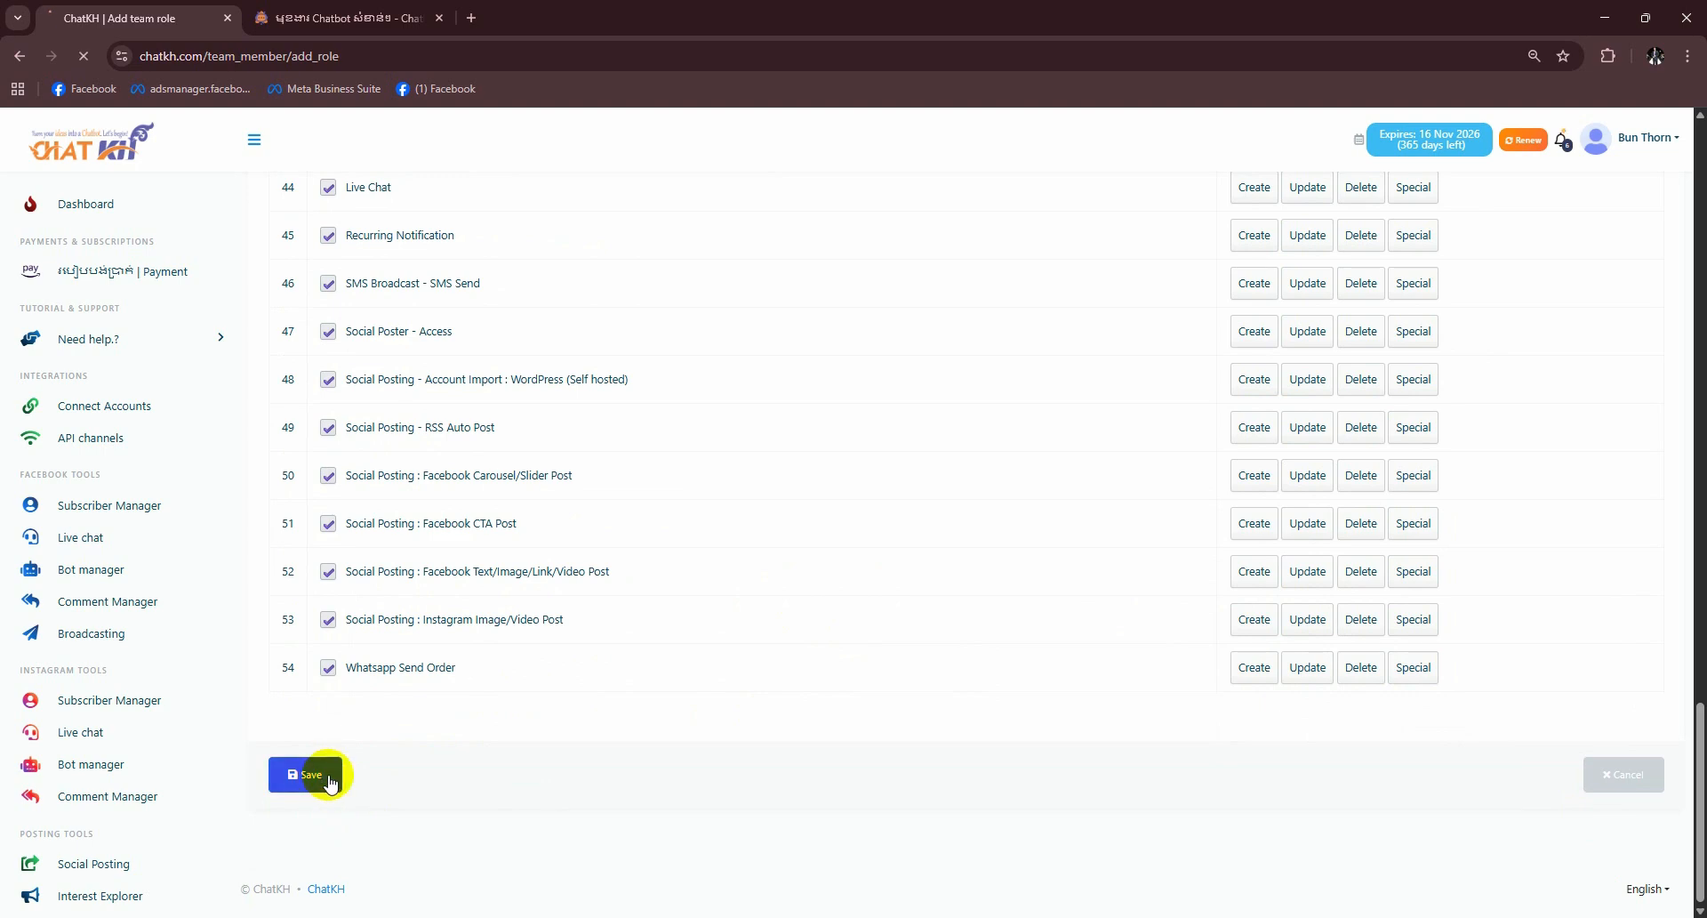
- Save the Nha role's permissions and go to the Team members list
left_click(327, 775)
scroll(83, 685, "down", 3)
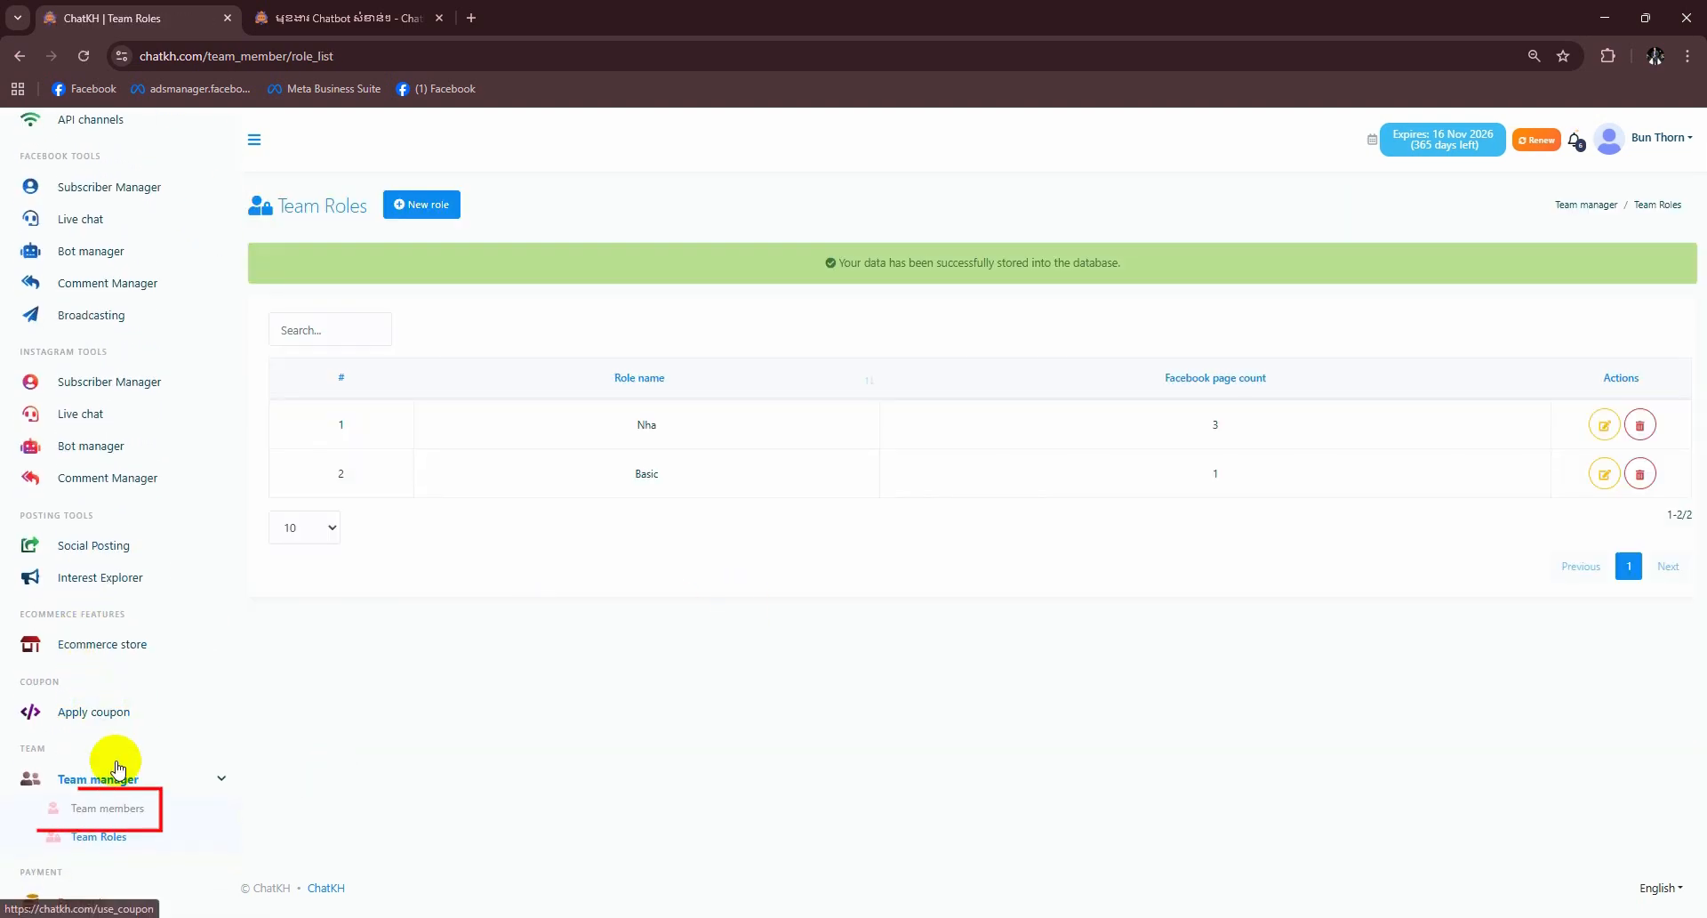
left_click(91, 811)
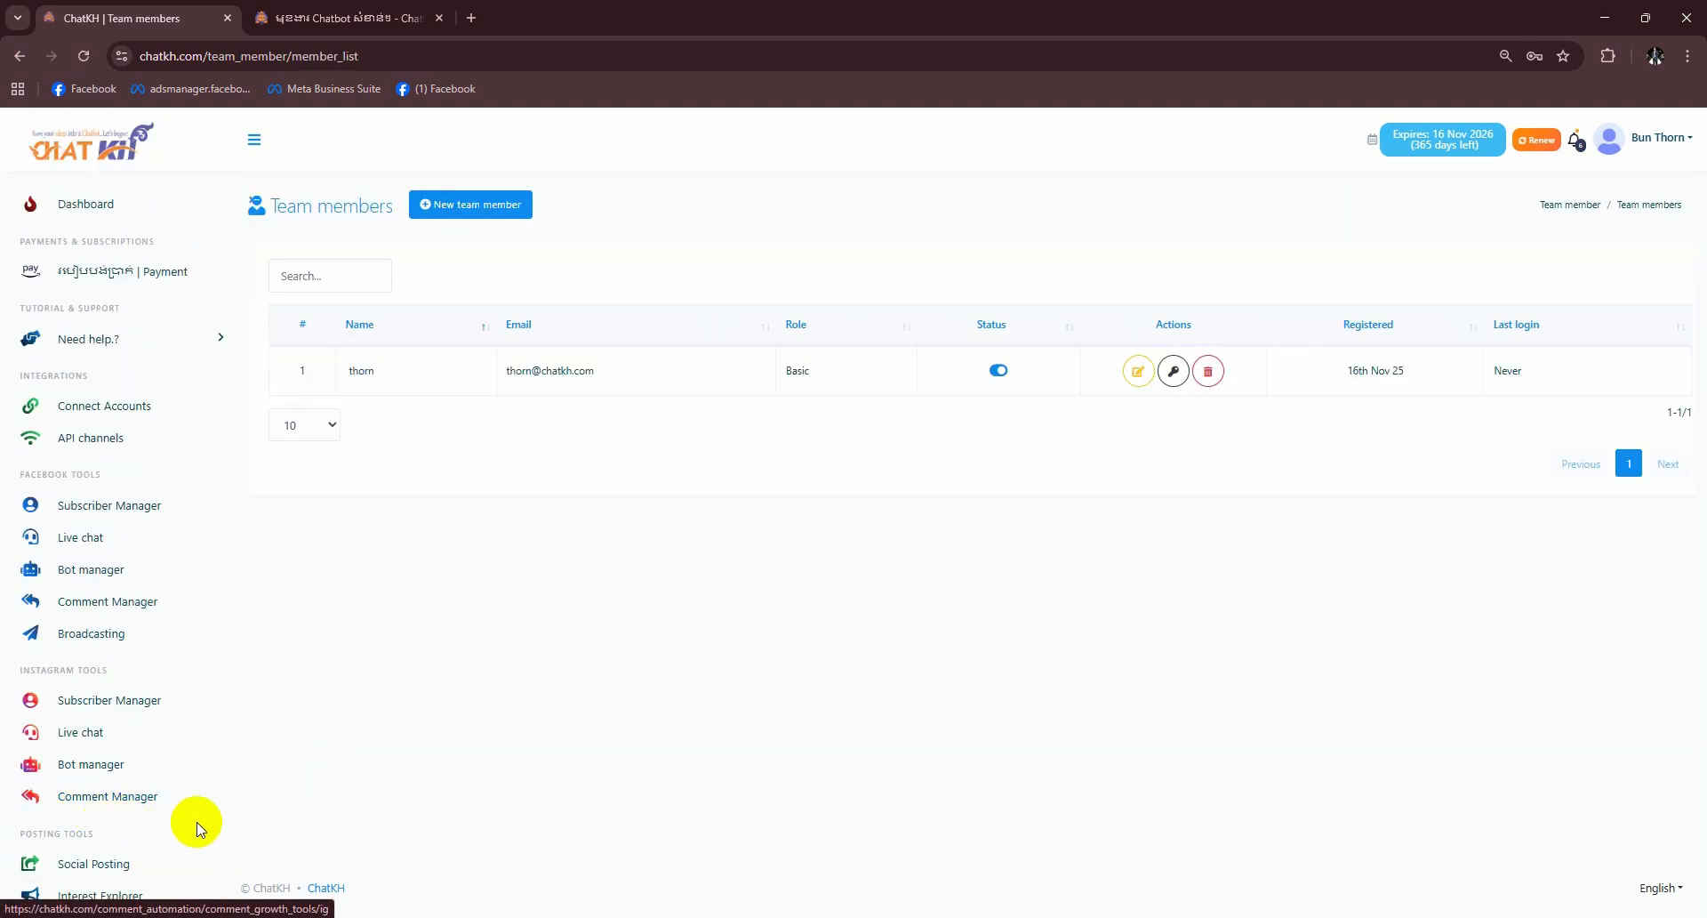
- Start a new team member, entering the member's e-mail and a confirmed password
left_click(436, 207)
left_click(322, 297)
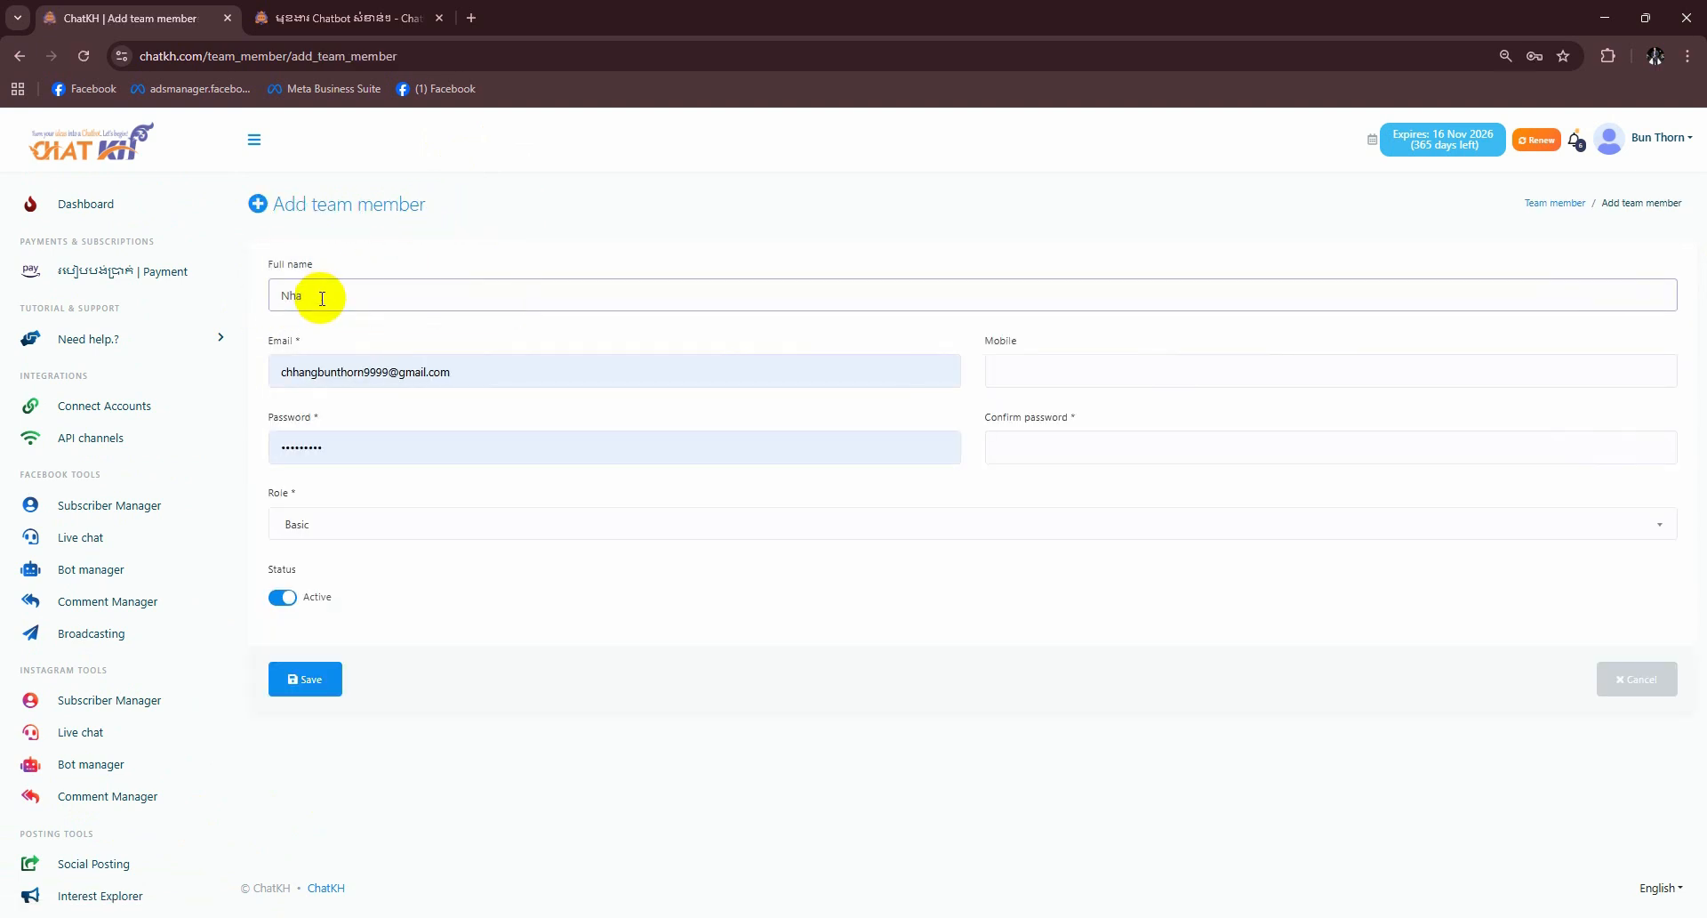
triple_click(362, 369)
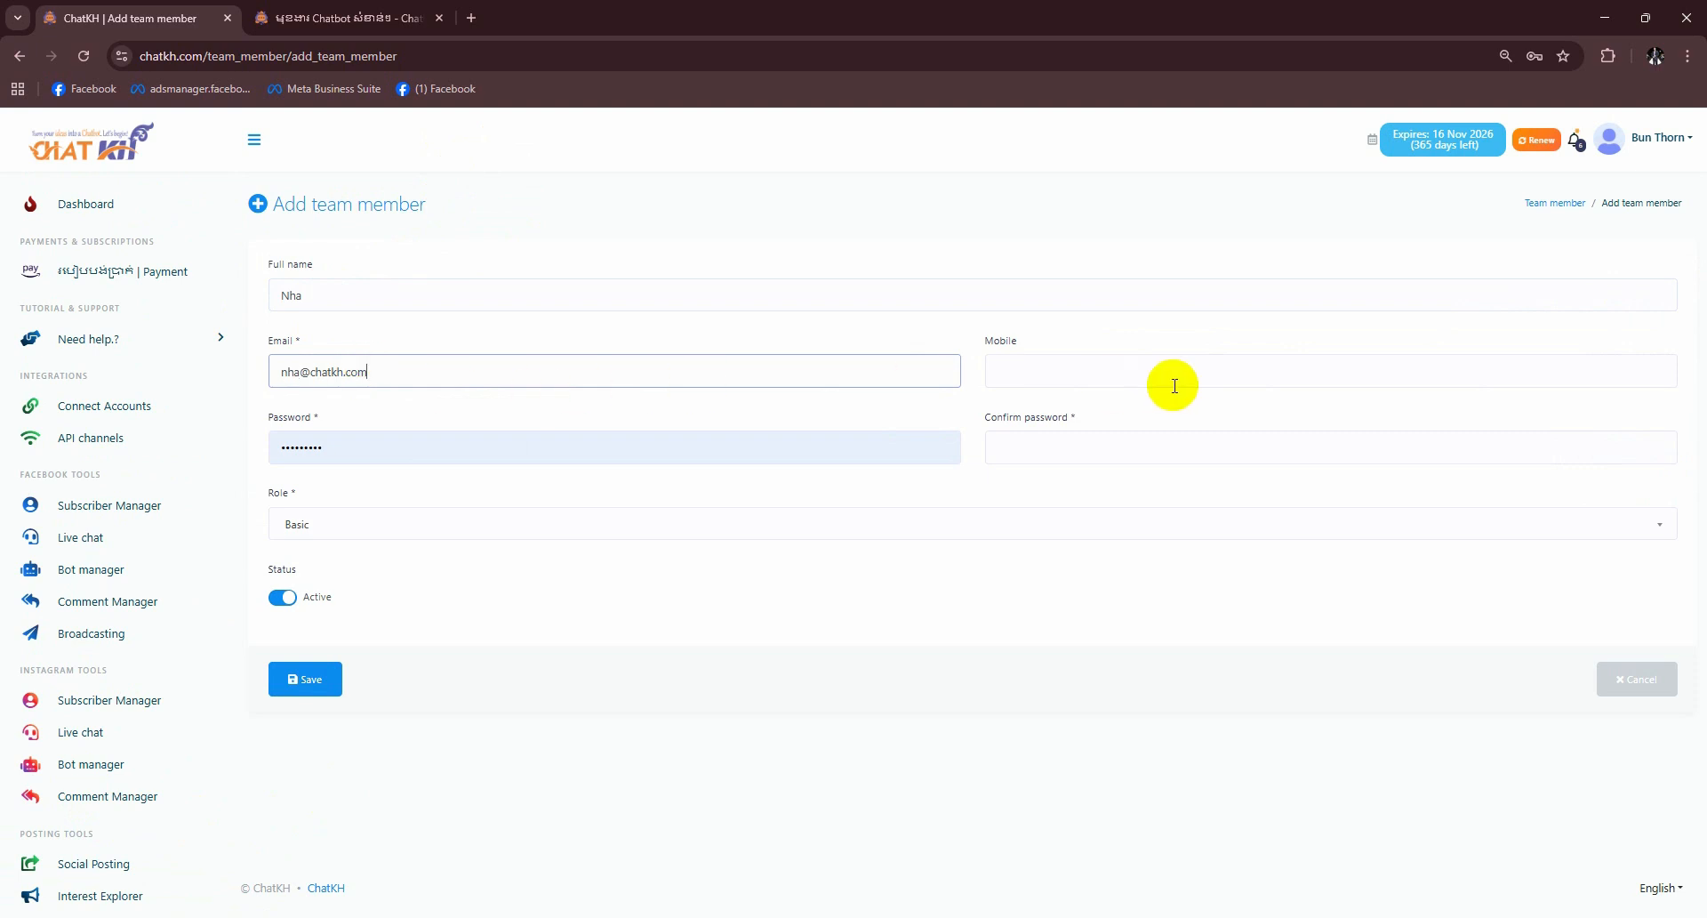
triple_click(307, 446)
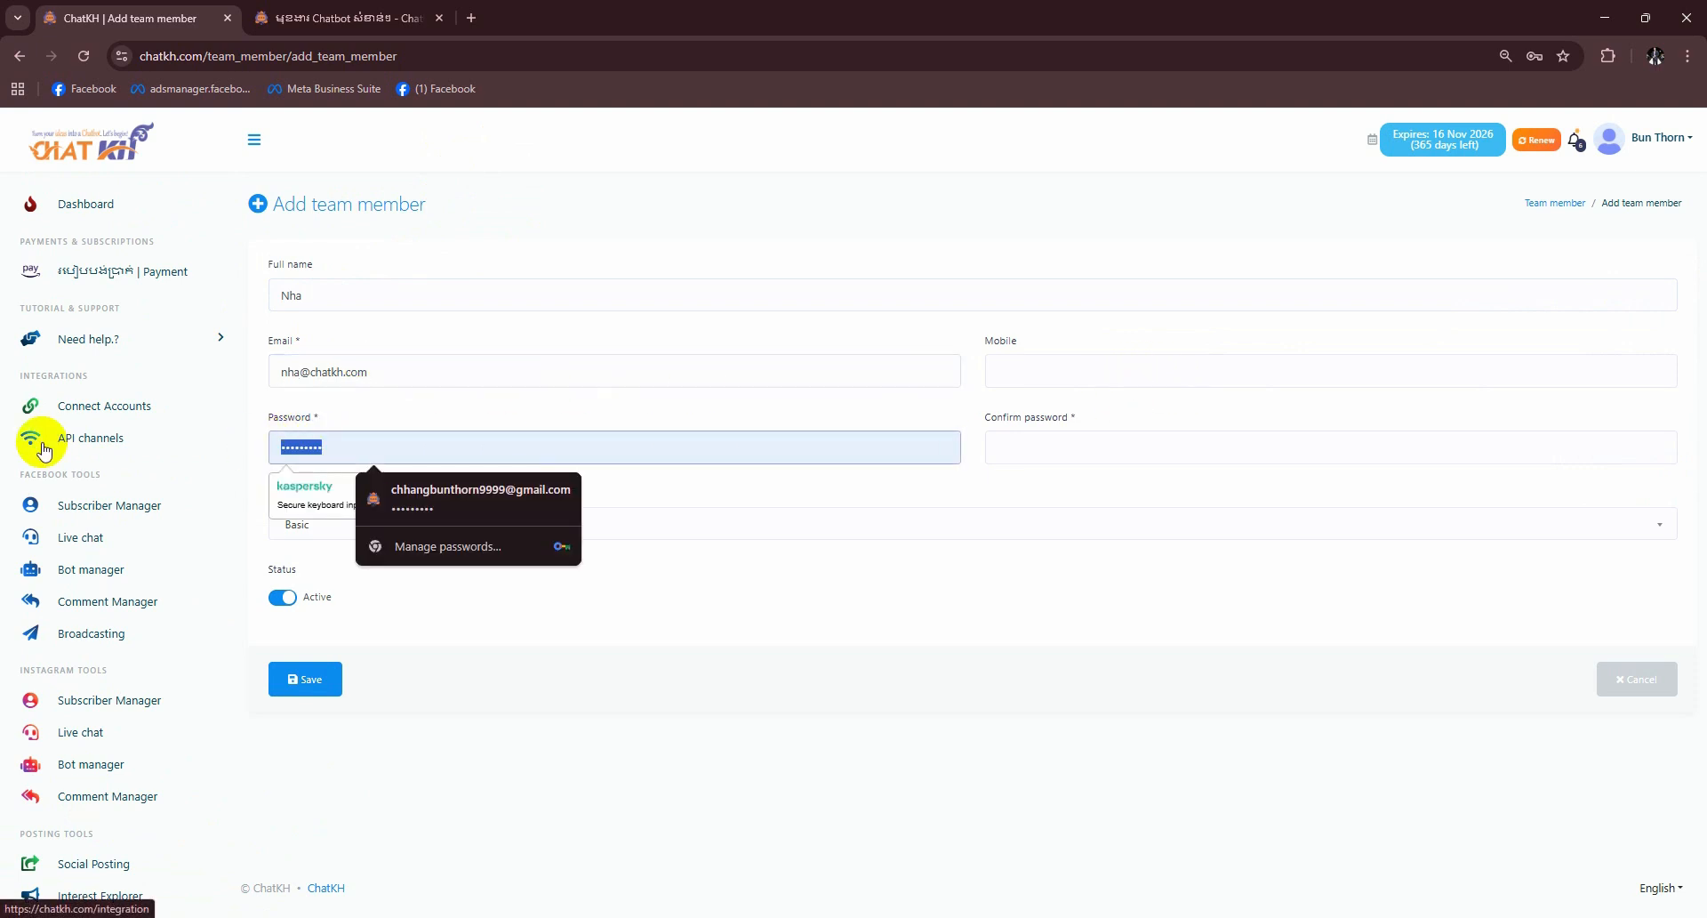
type("•••••••••")
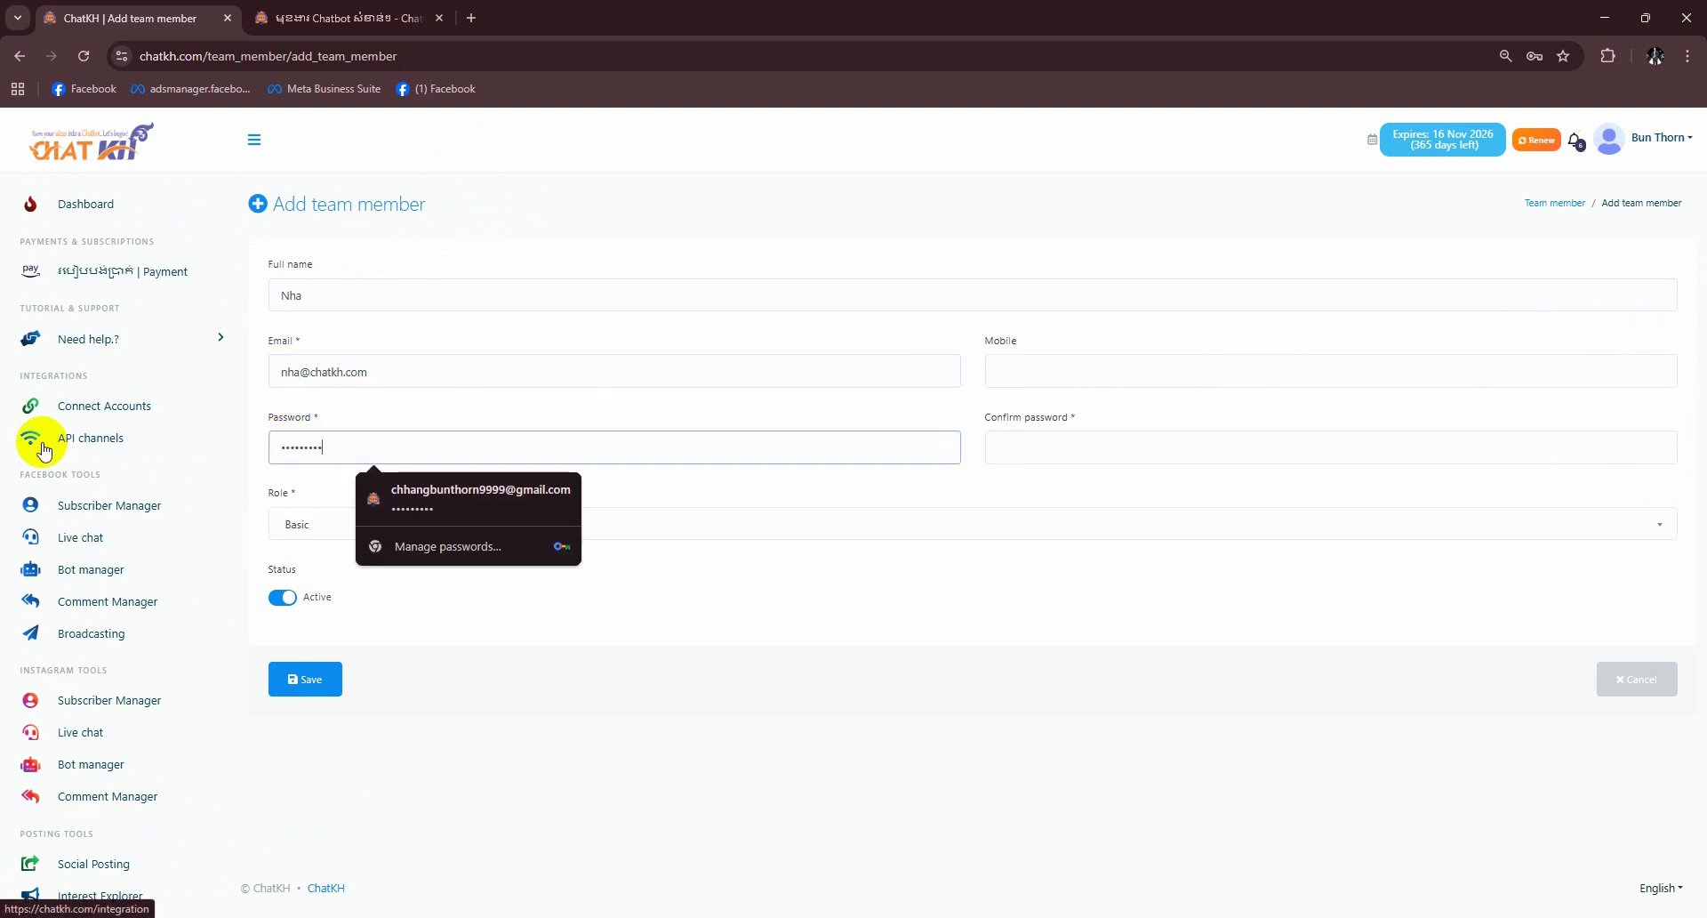
left_click(1101, 446)
type("•••••••••")
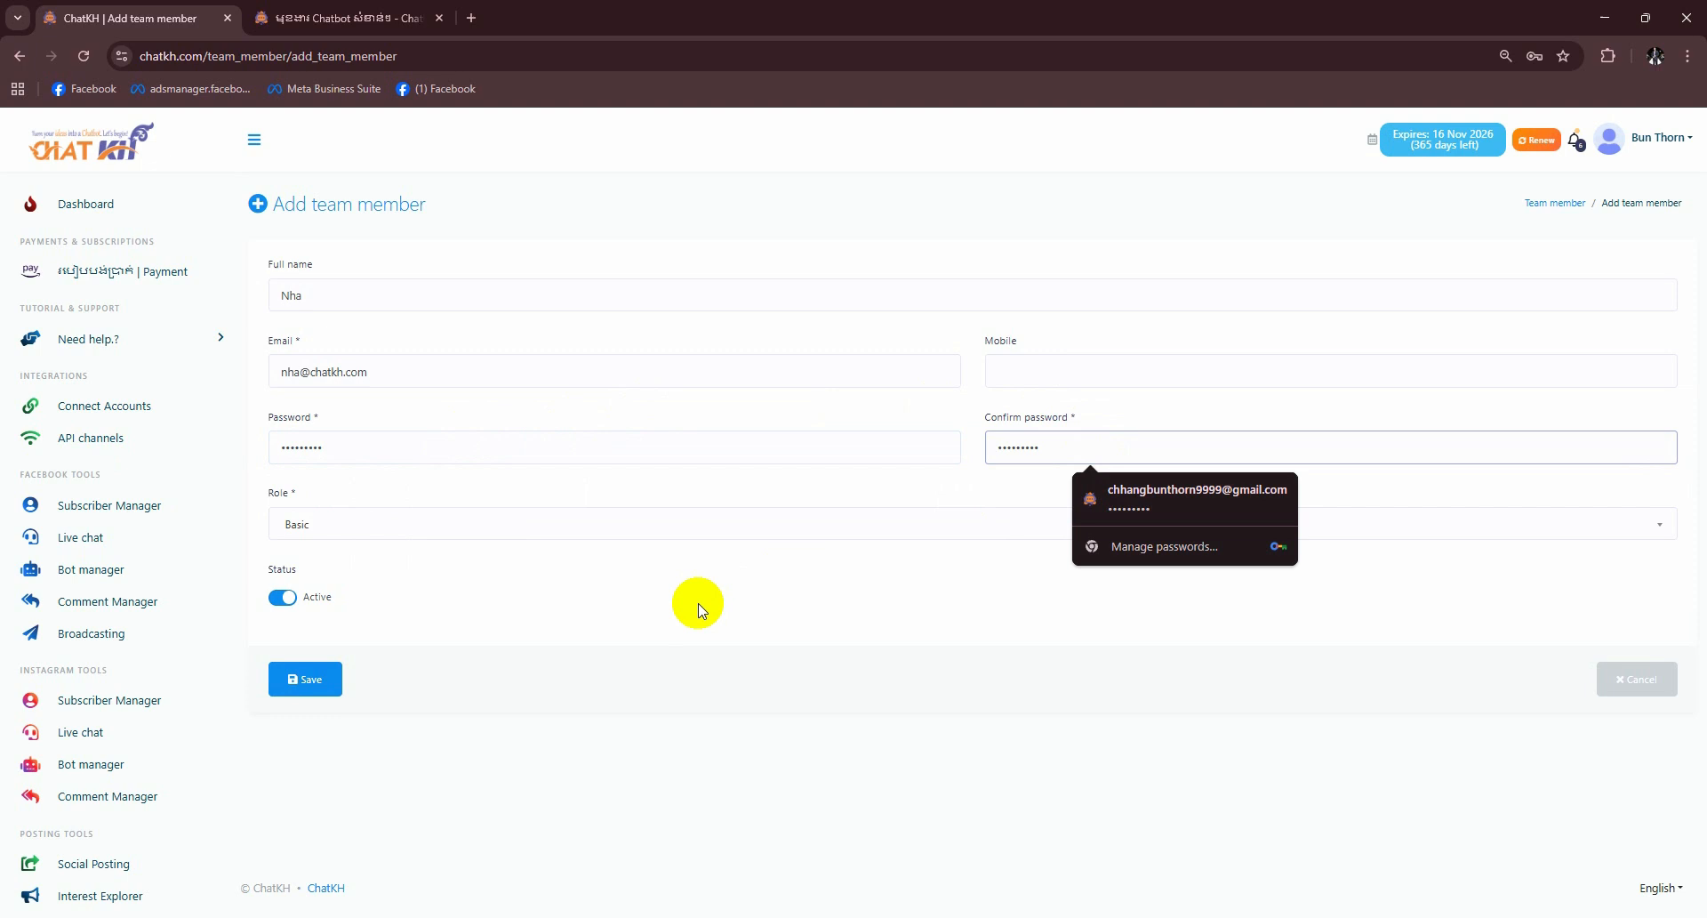
- Assign the Nha role, save the member, and store the login in the browser
left_click(312, 521)
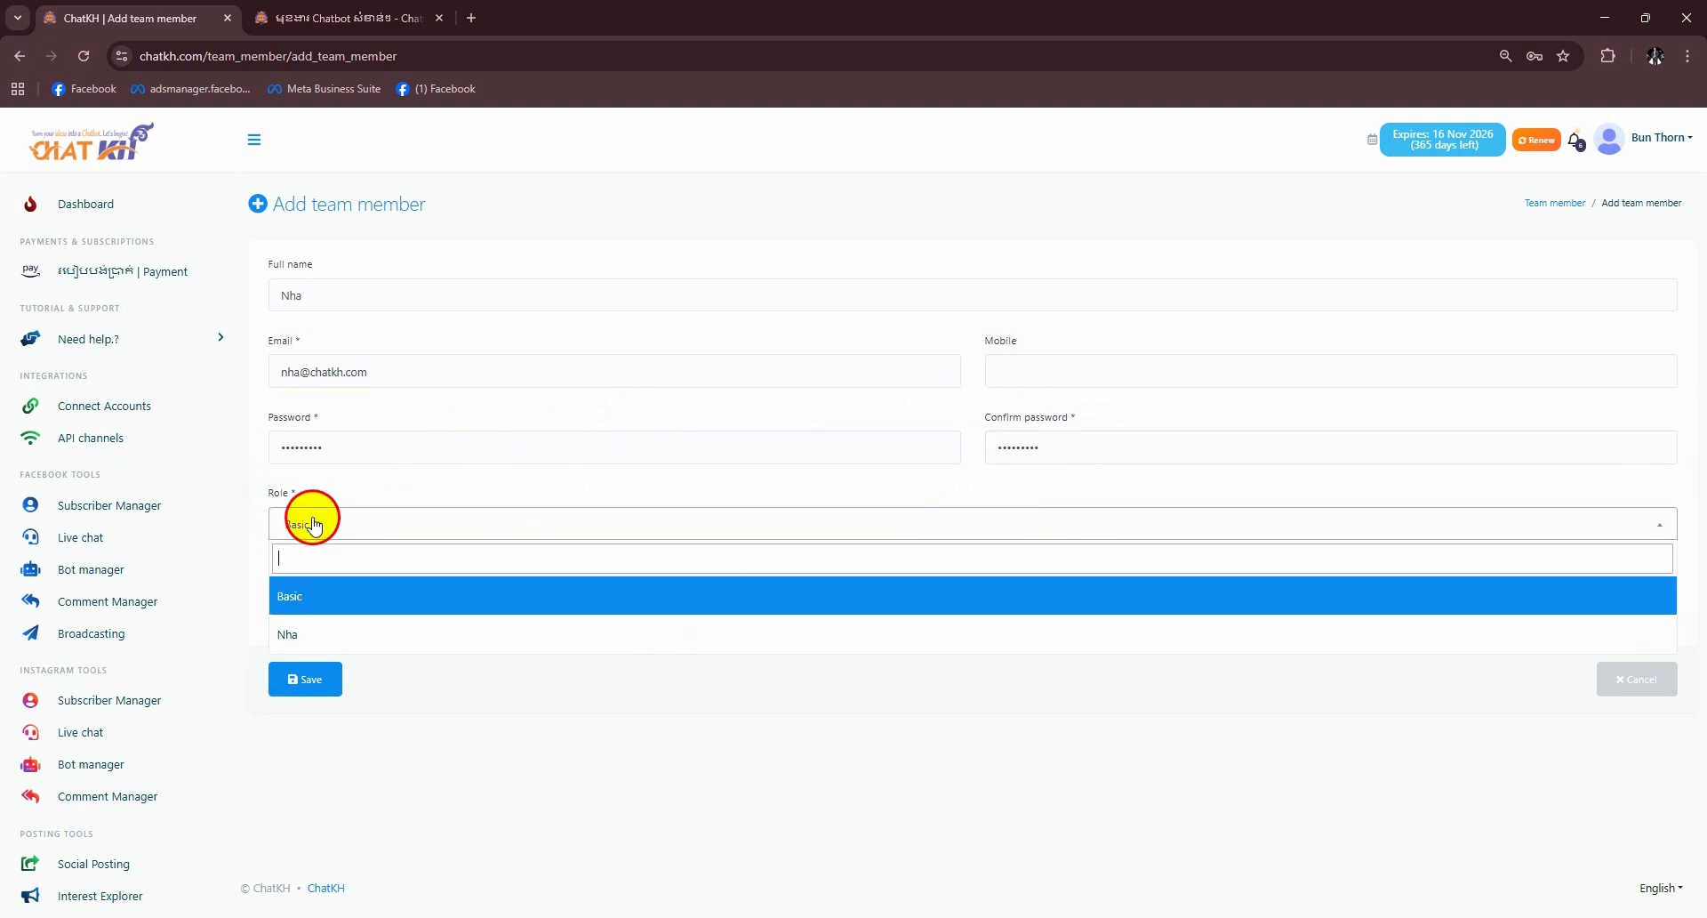
left_click(304, 635)
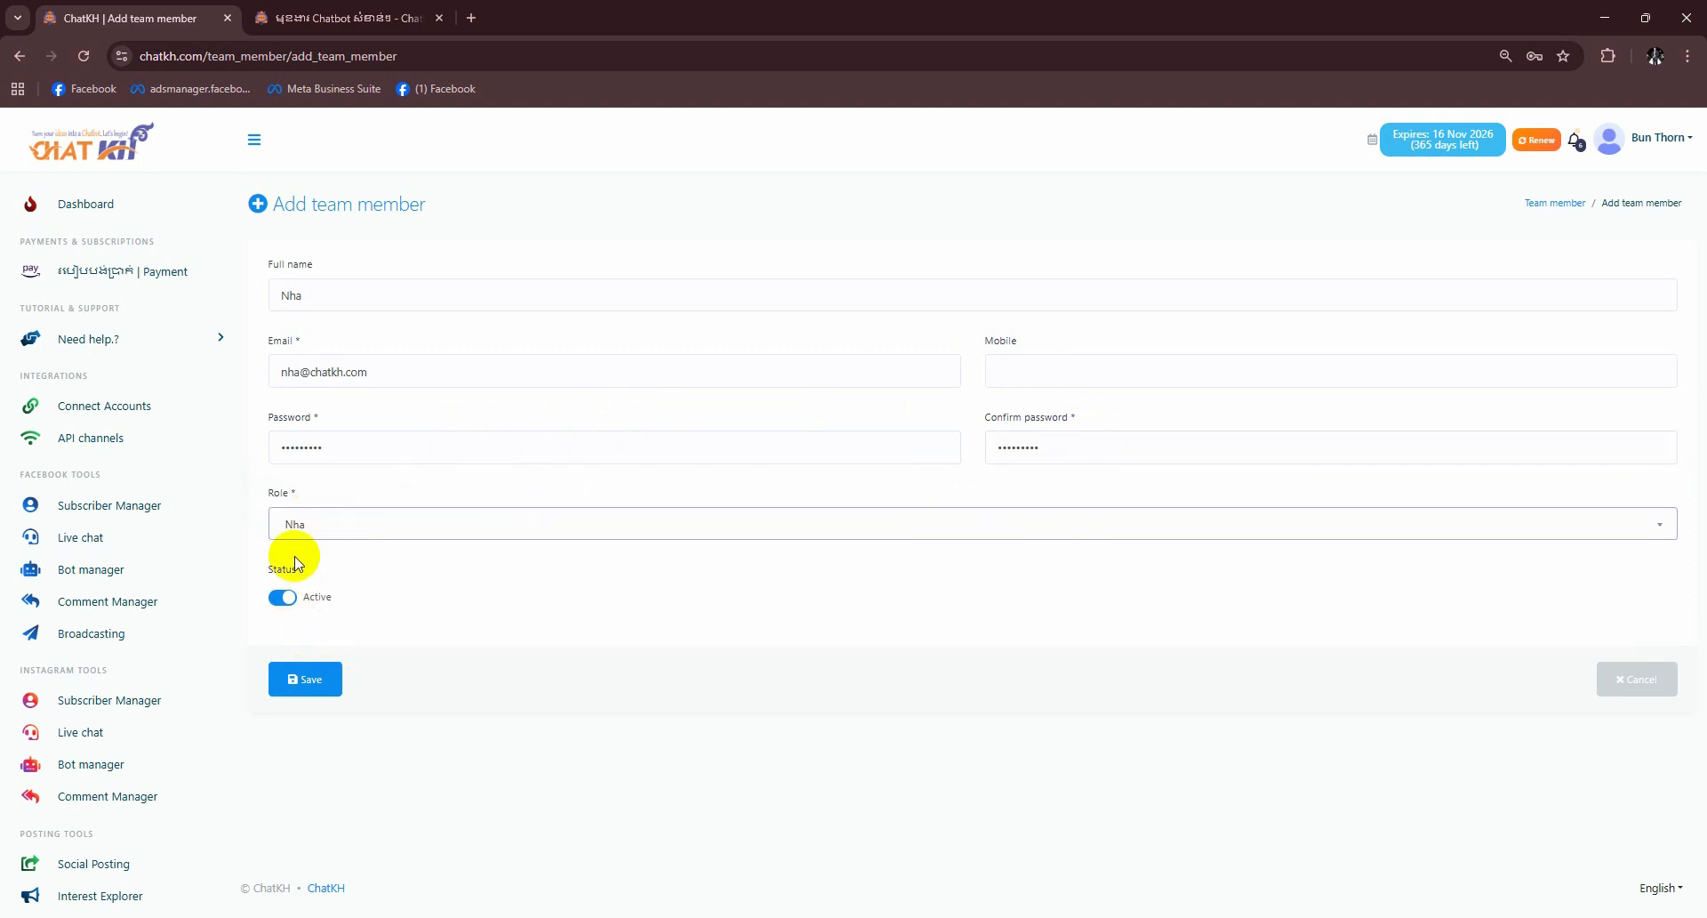
left_click(302, 526)
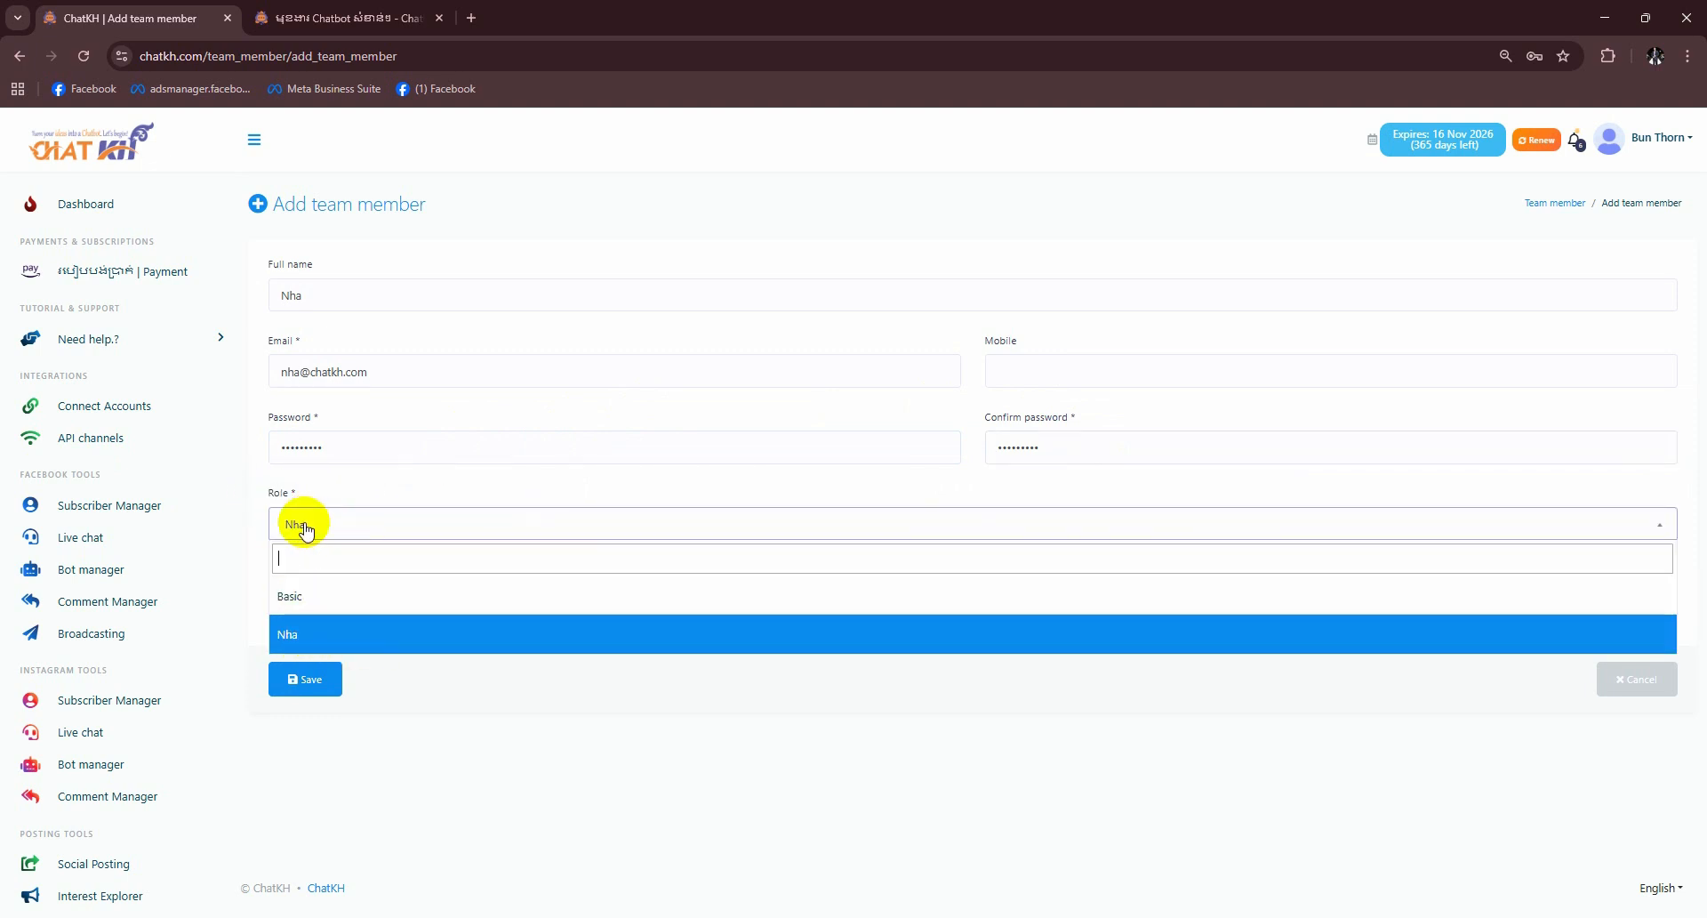
left_click(351, 647)
left_click(284, 685)
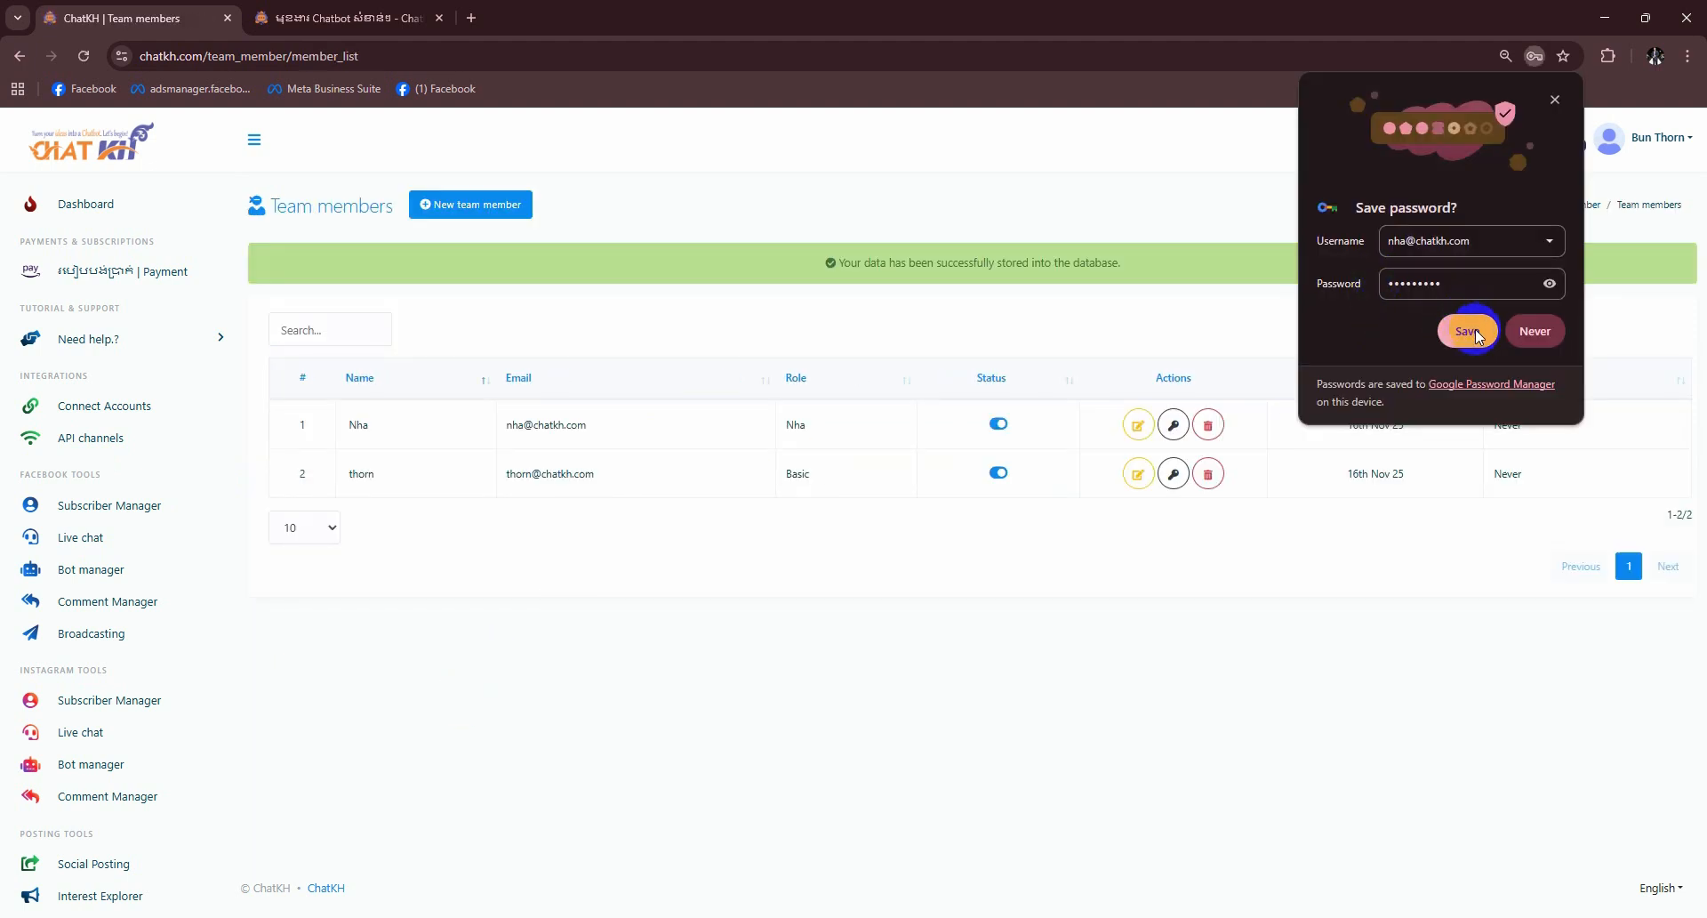
left_click(1468, 333)
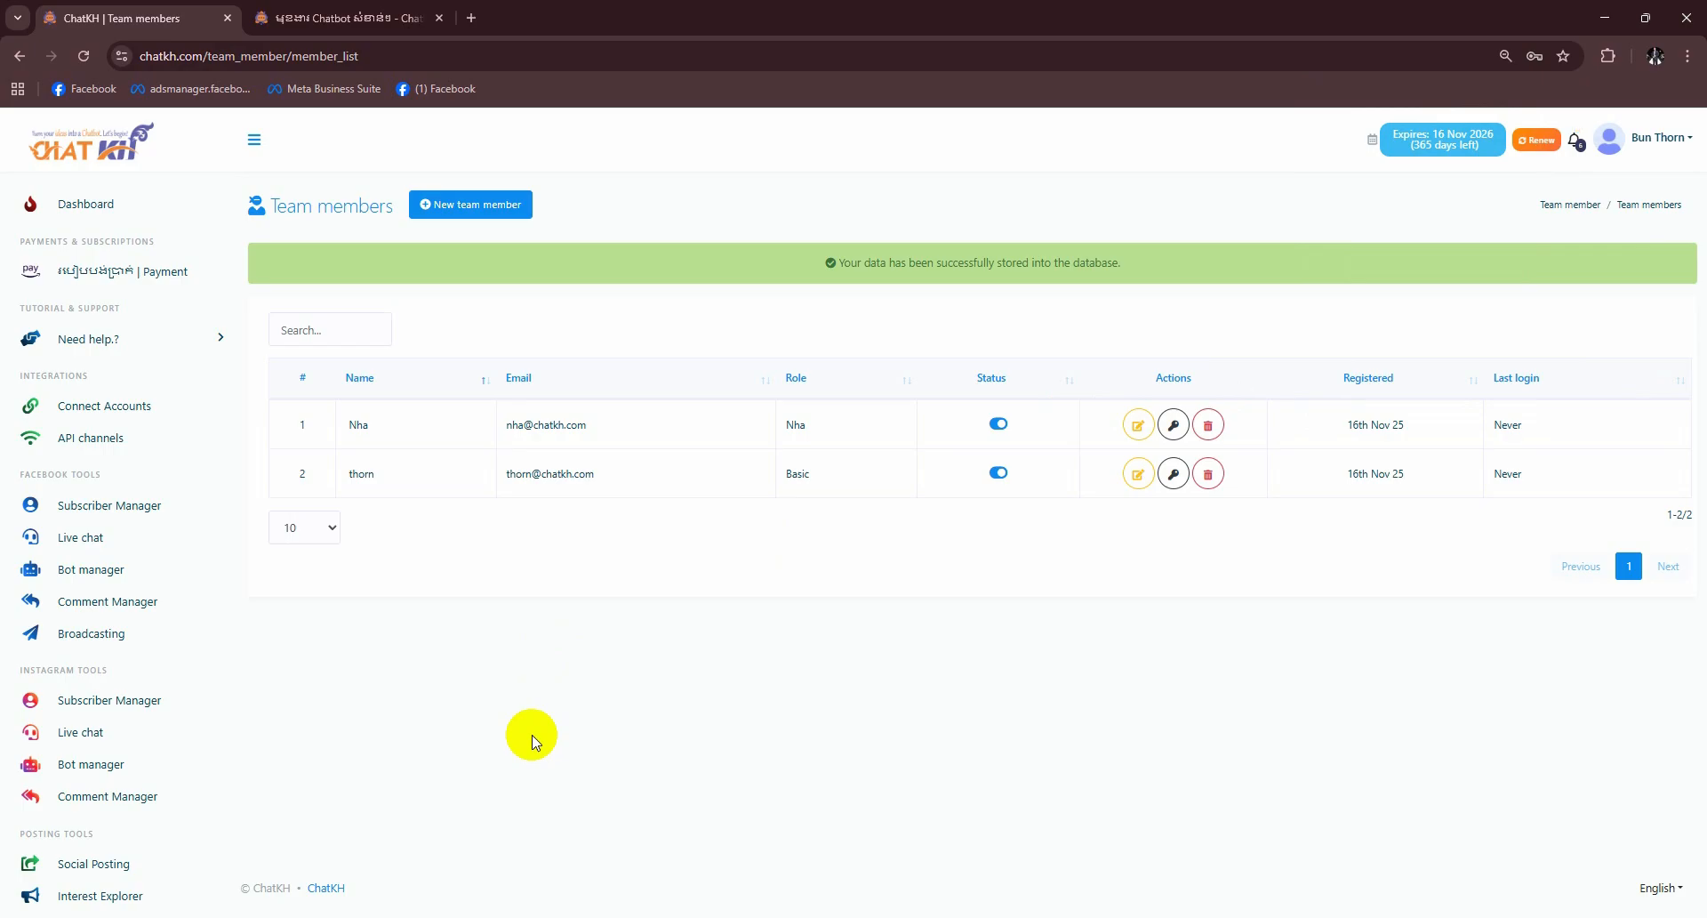
- Open ChatKH in a private window and sign in as the new team member with the saved login
key("ctrl+shift+n")
type("chatk")
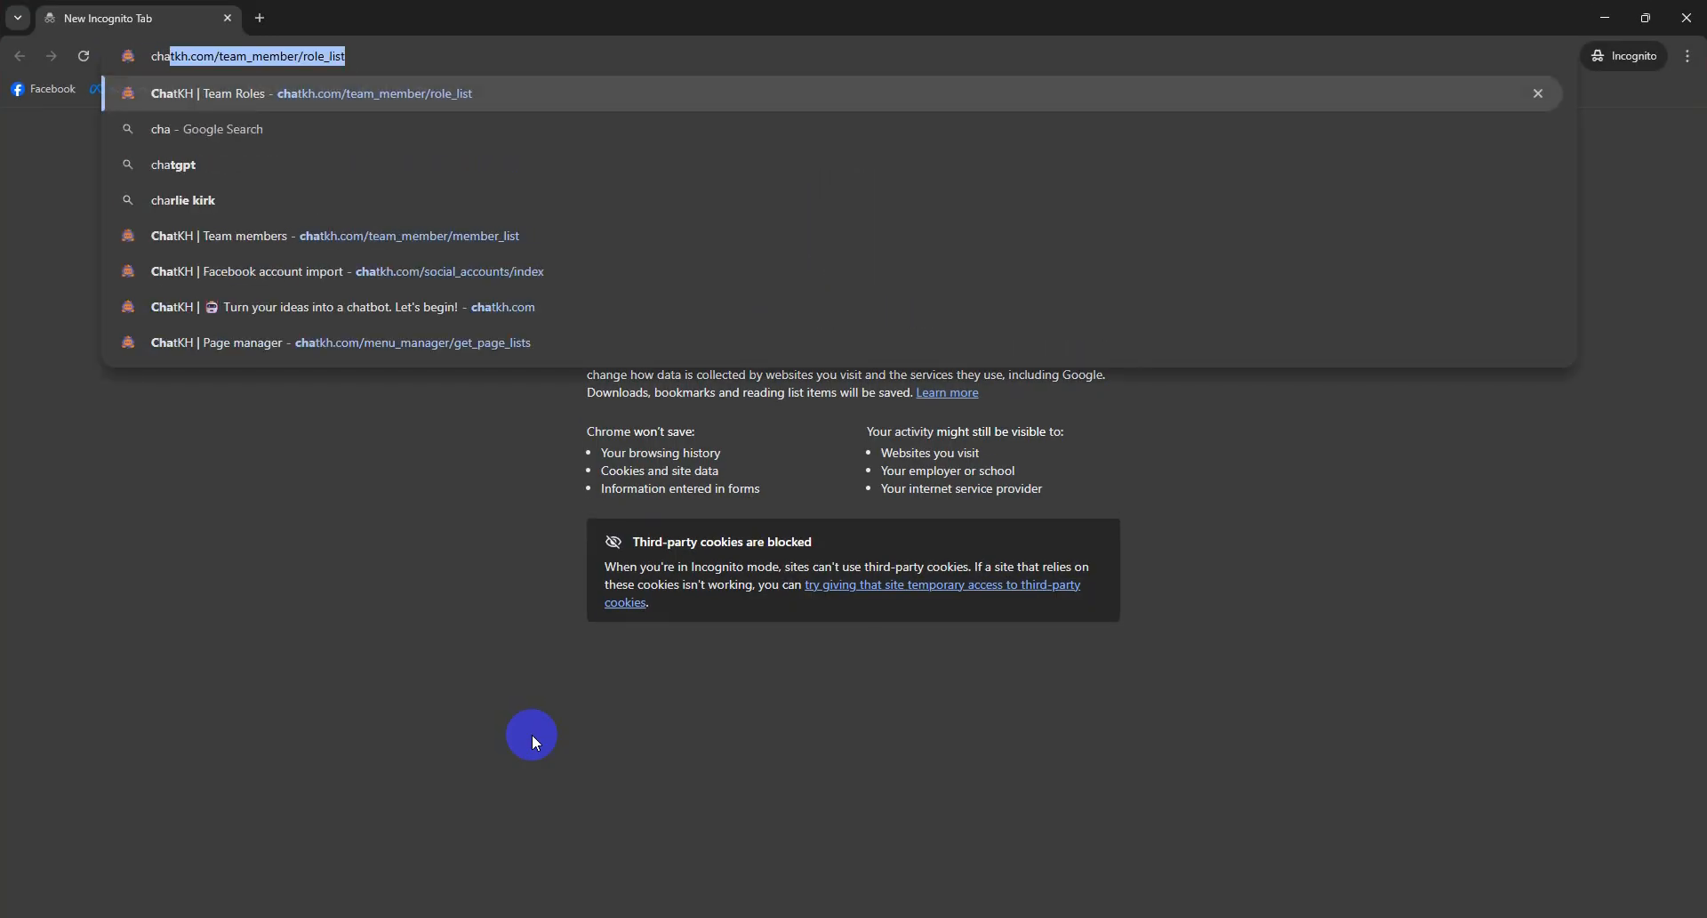
key("Return")
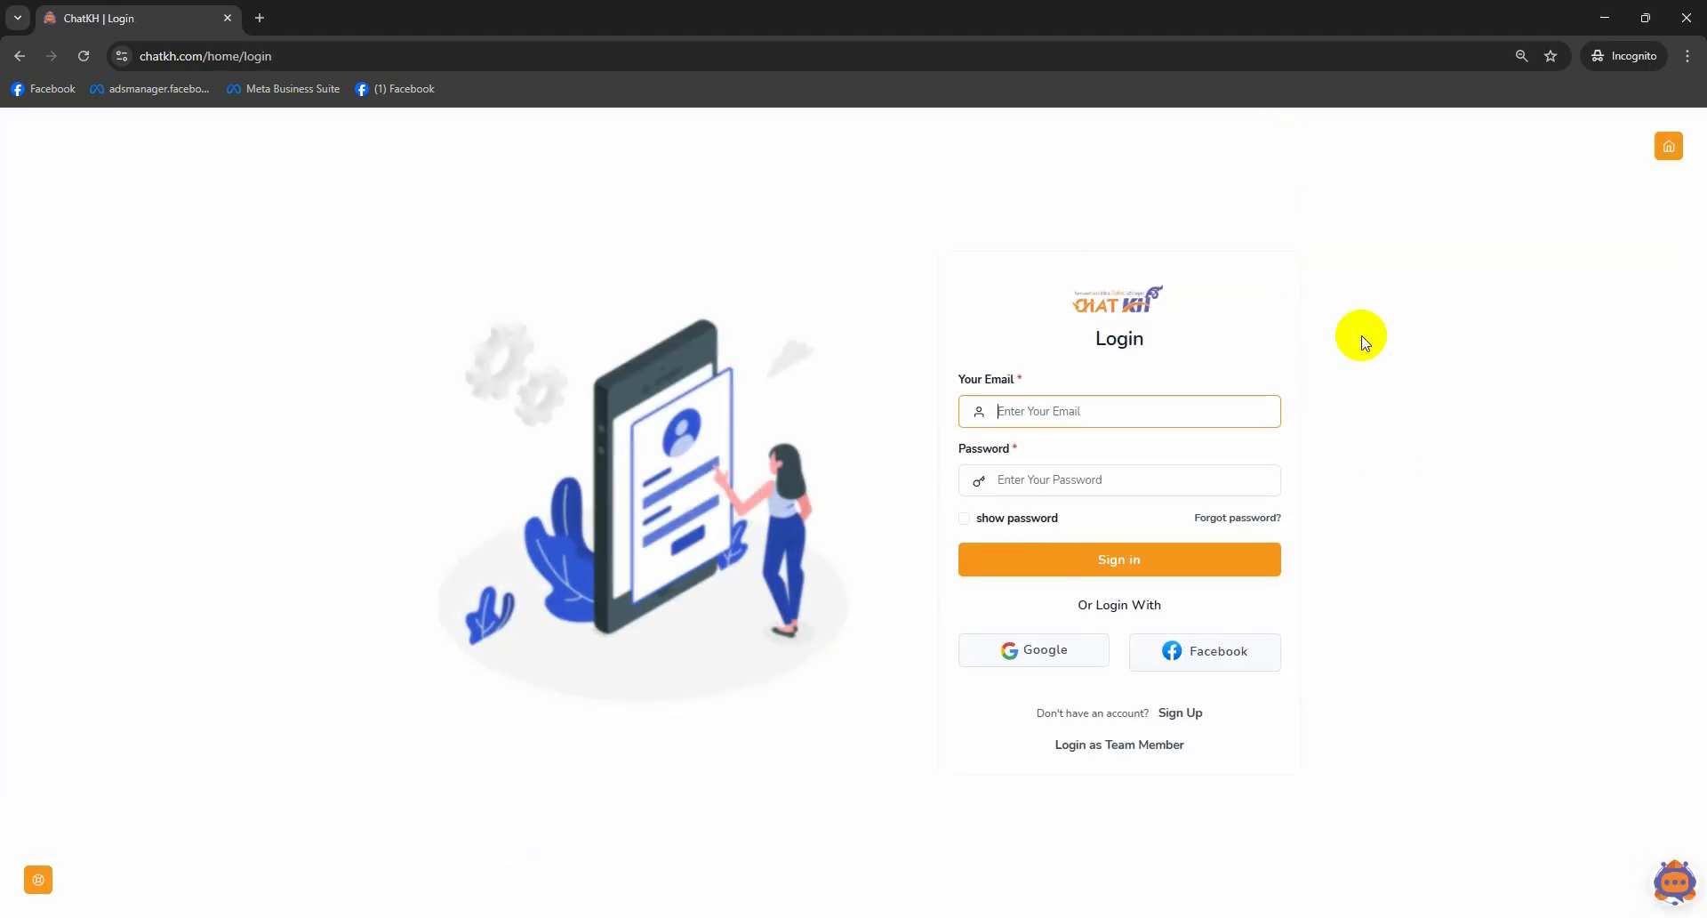
left_click(1449, 460)
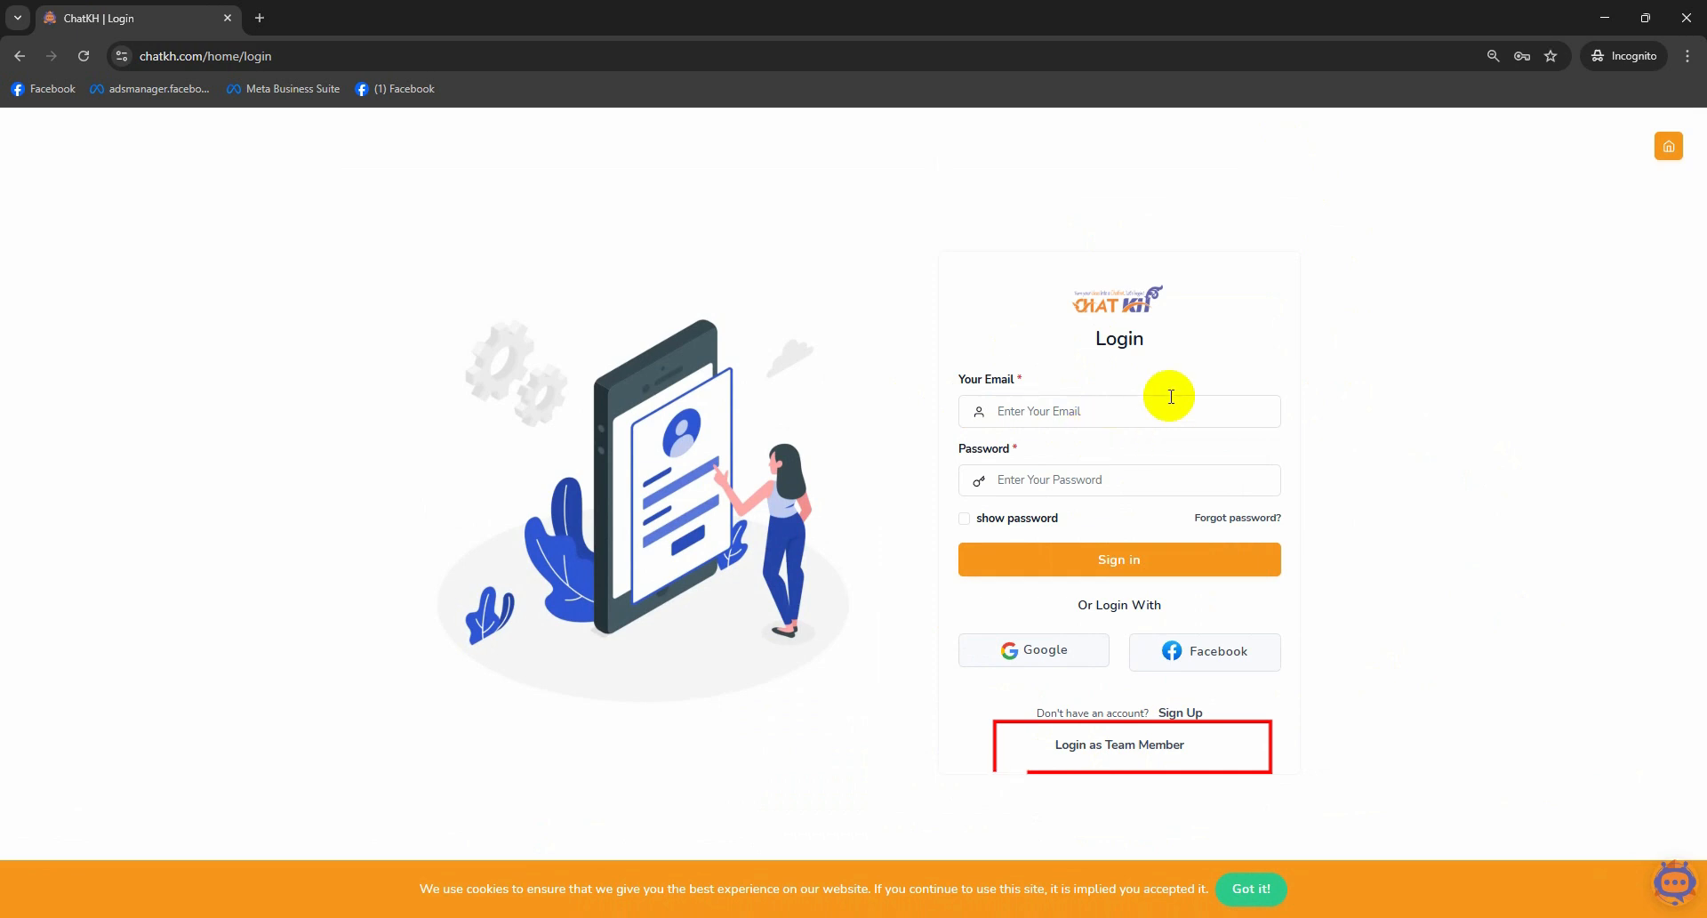
left_click(1122, 747)
left_click(1031, 472)
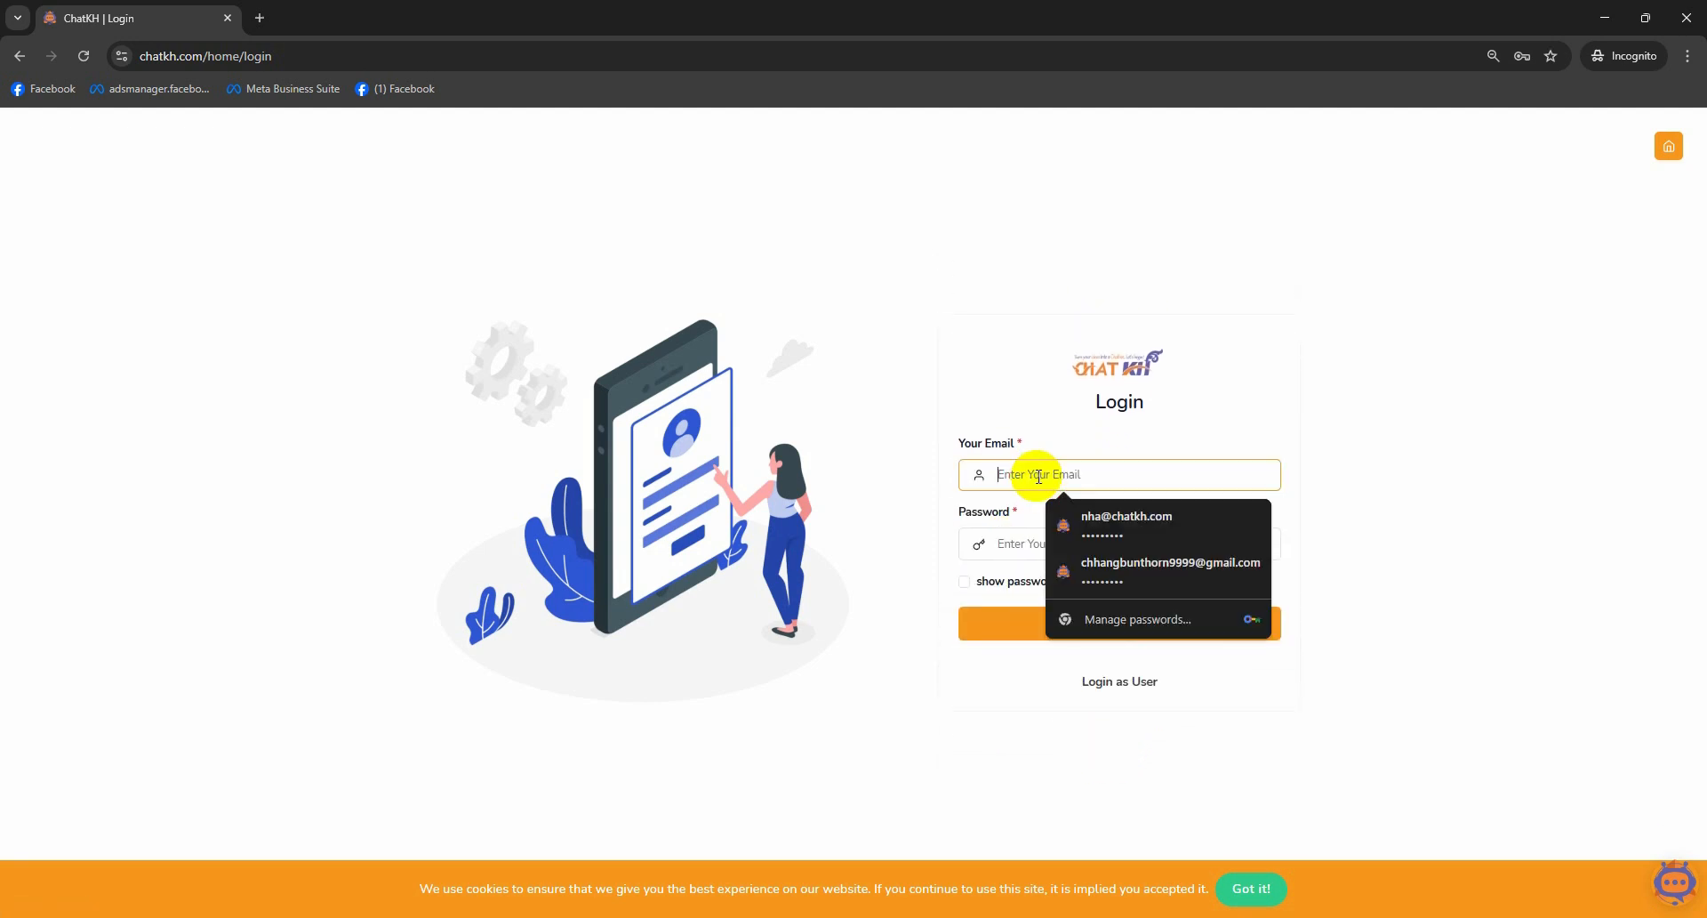
left_click(1111, 525)
left_click(1092, 627)
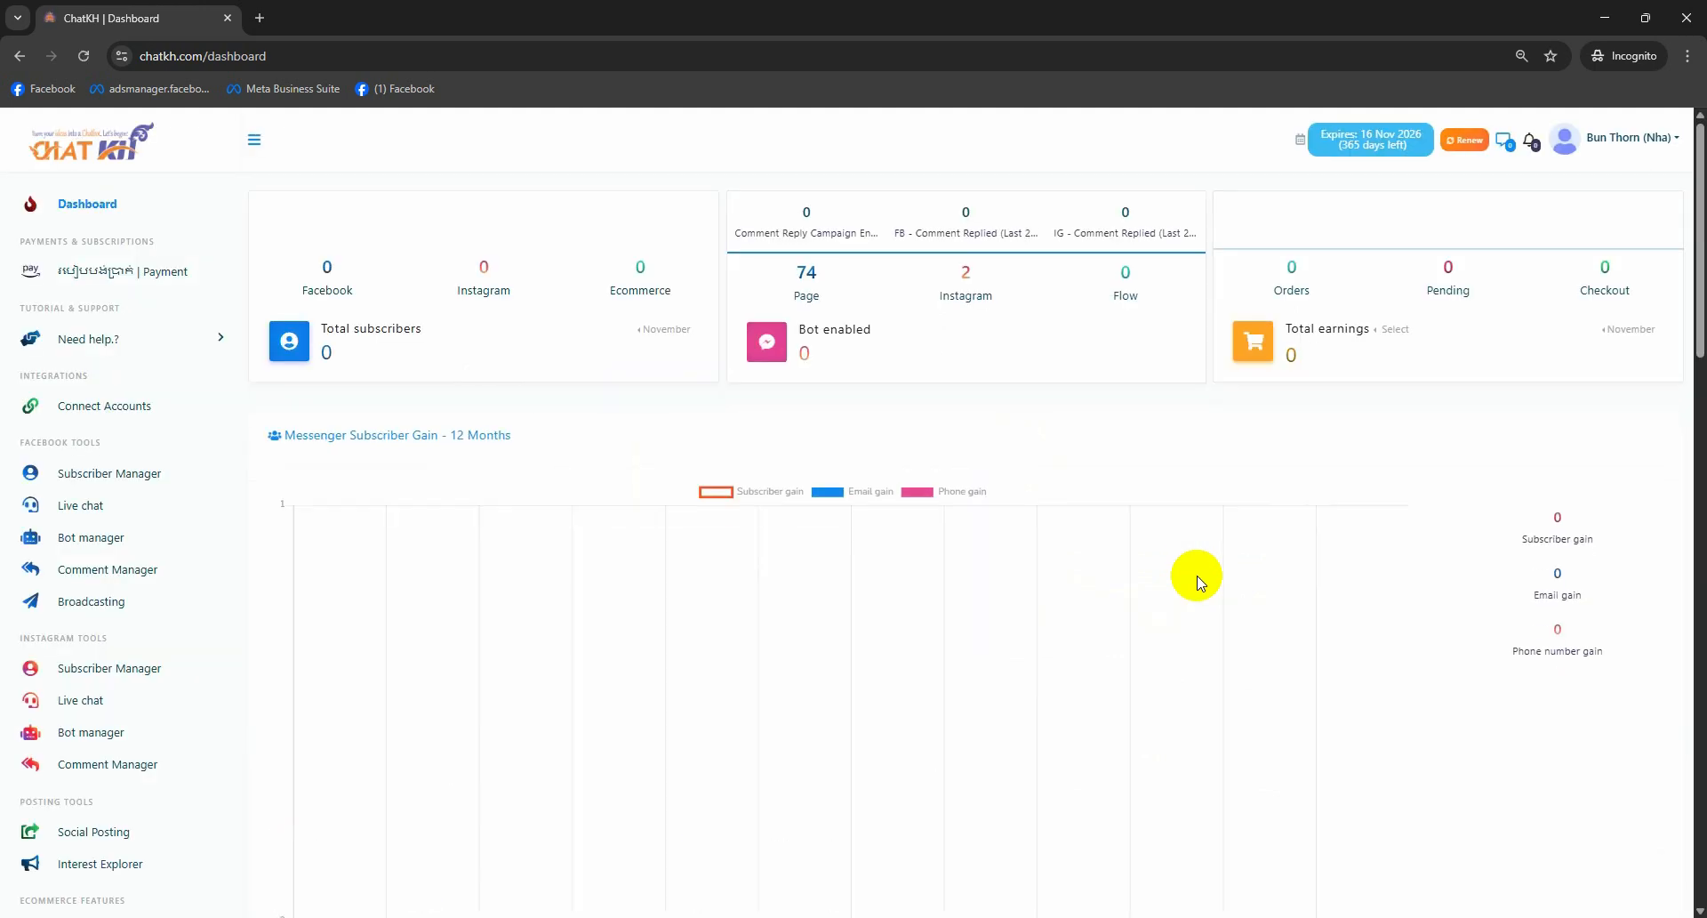
- On Connect Accounts, try unlinking the Facebook account and dismiss the no-access error
left_click(108, 411)
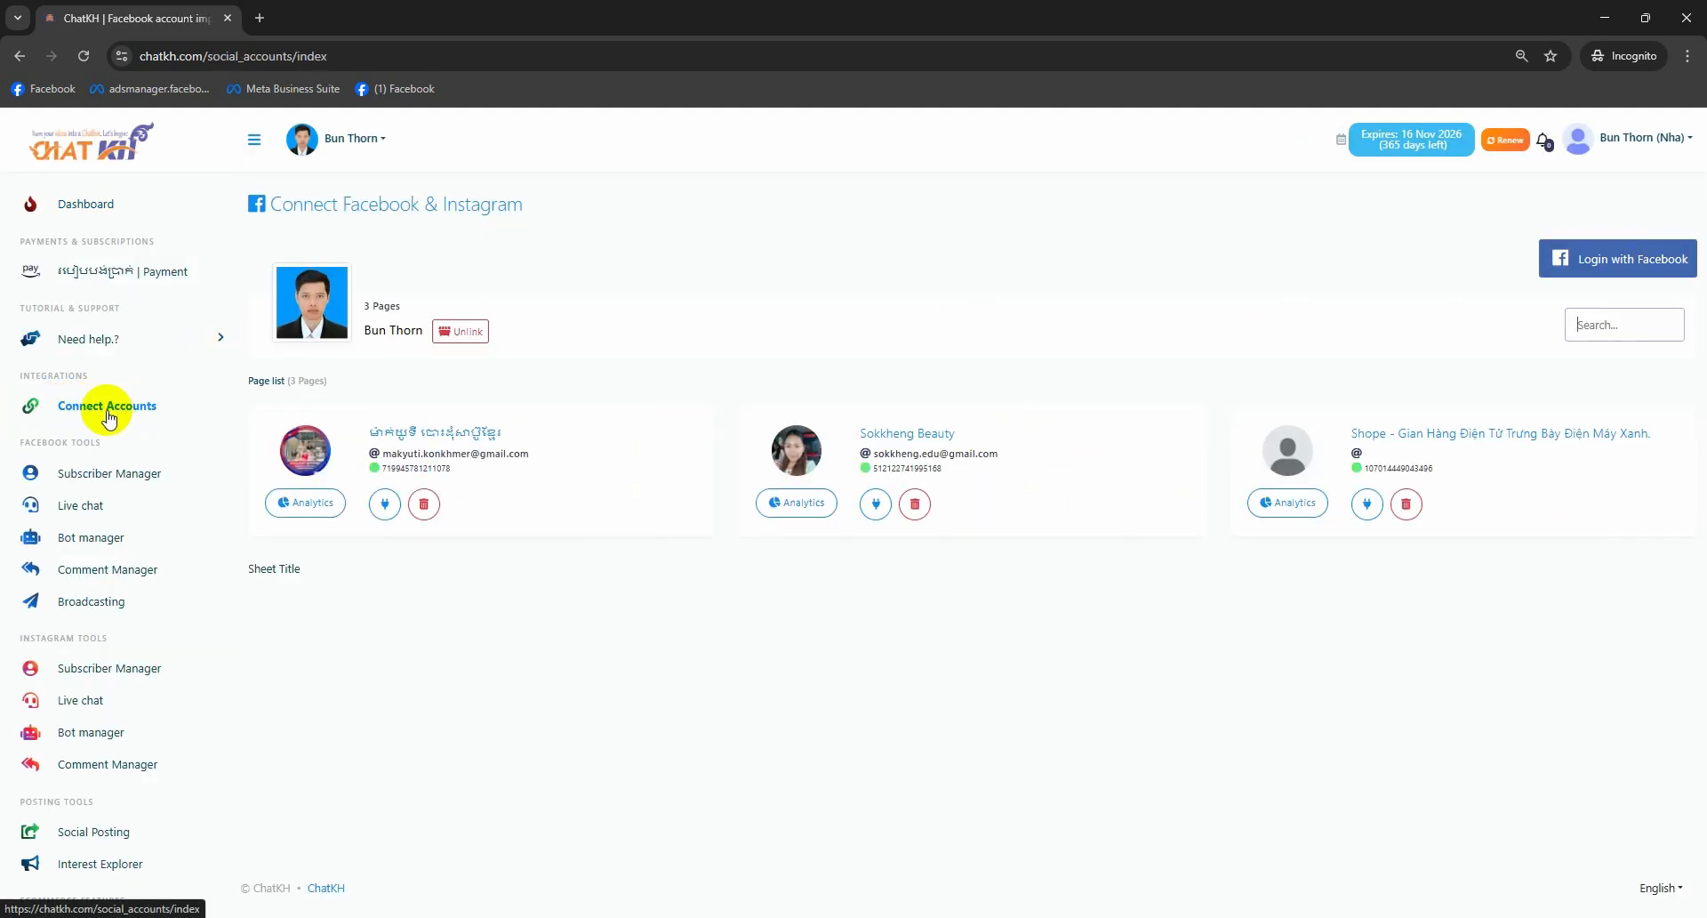
left_click(449, 331)
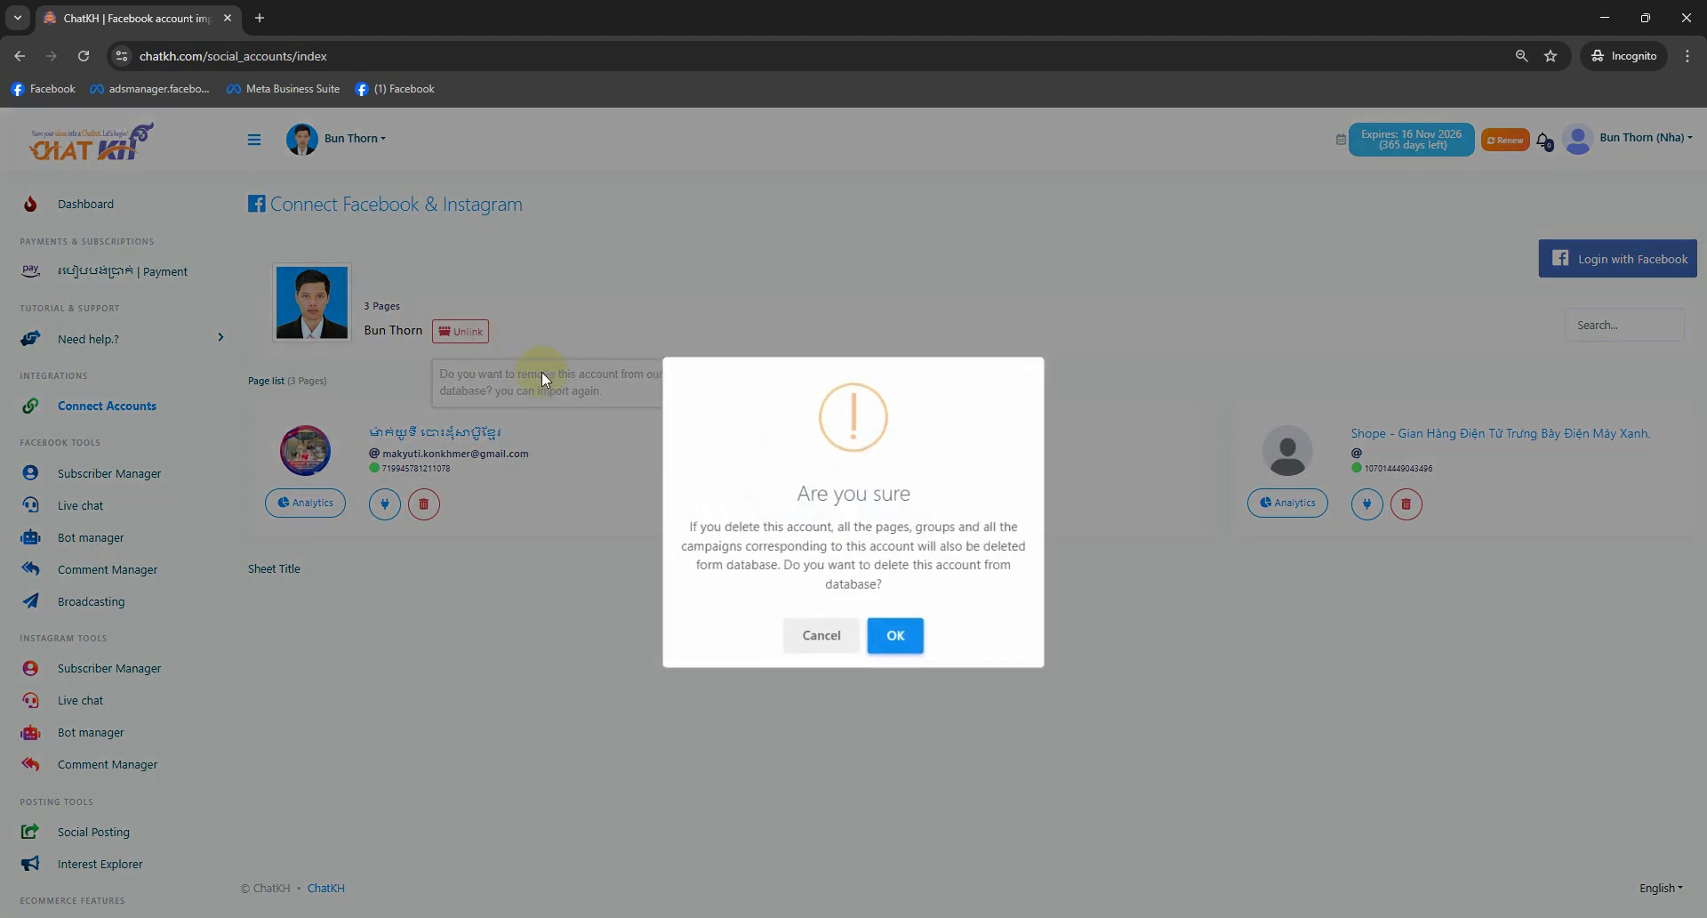
left_click(896, 650)
left_click(855, 603)
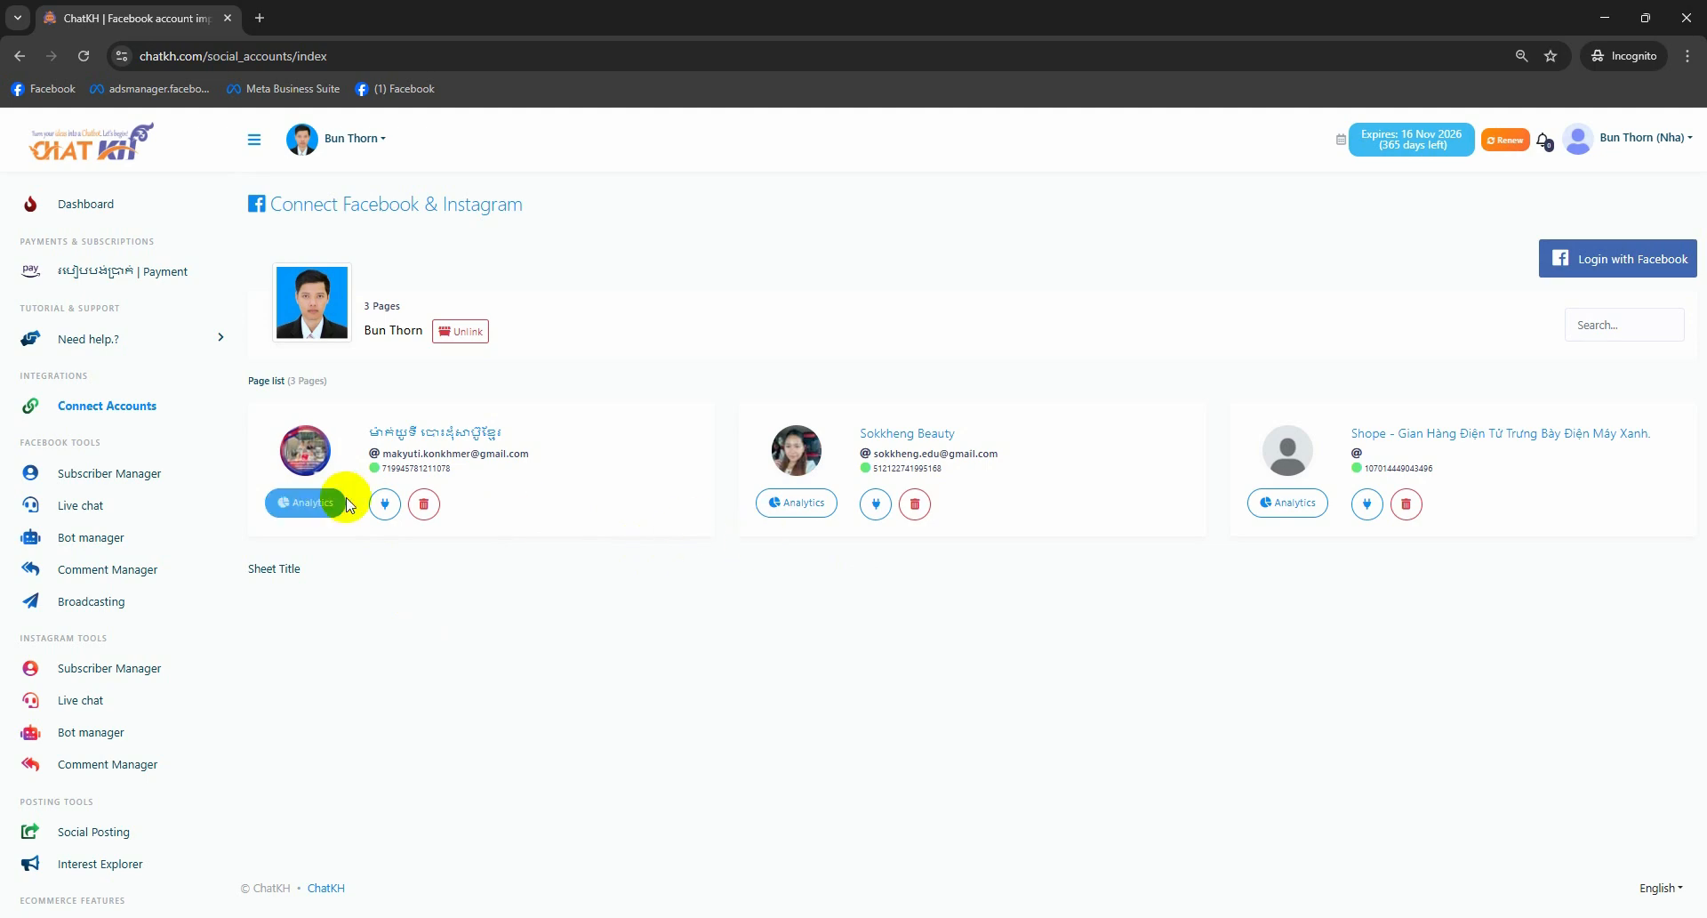
- Enable the bot connection for the Sokkheng Beauty page
left_click(876, 504)
left_click(897, 608)
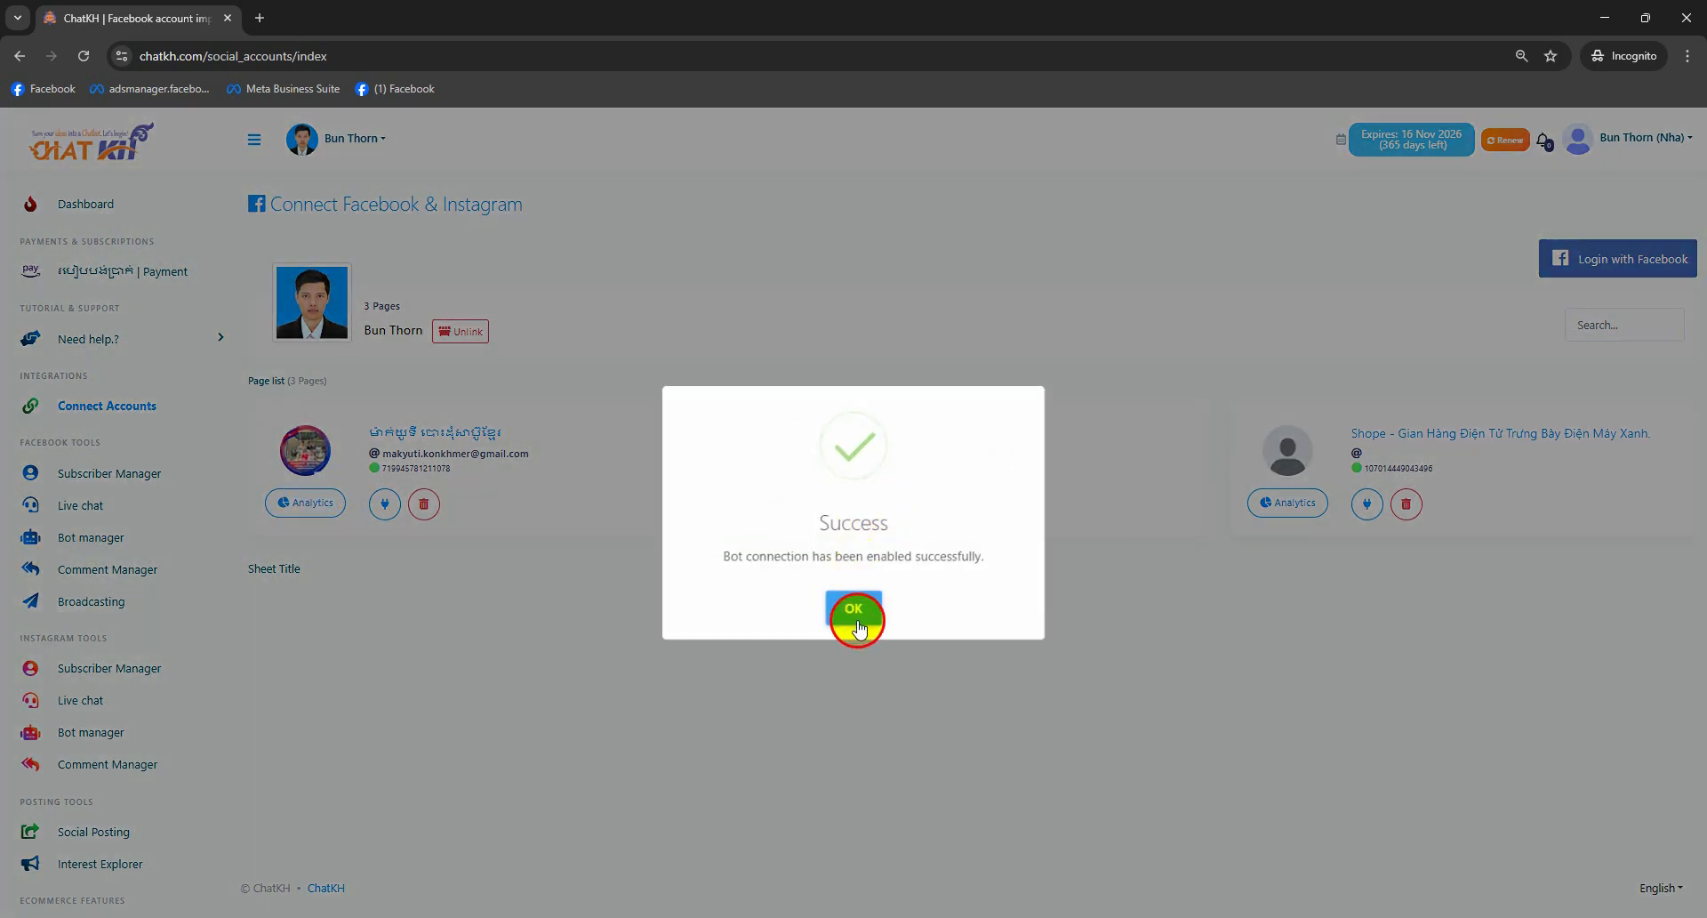
left_click(855, 608)
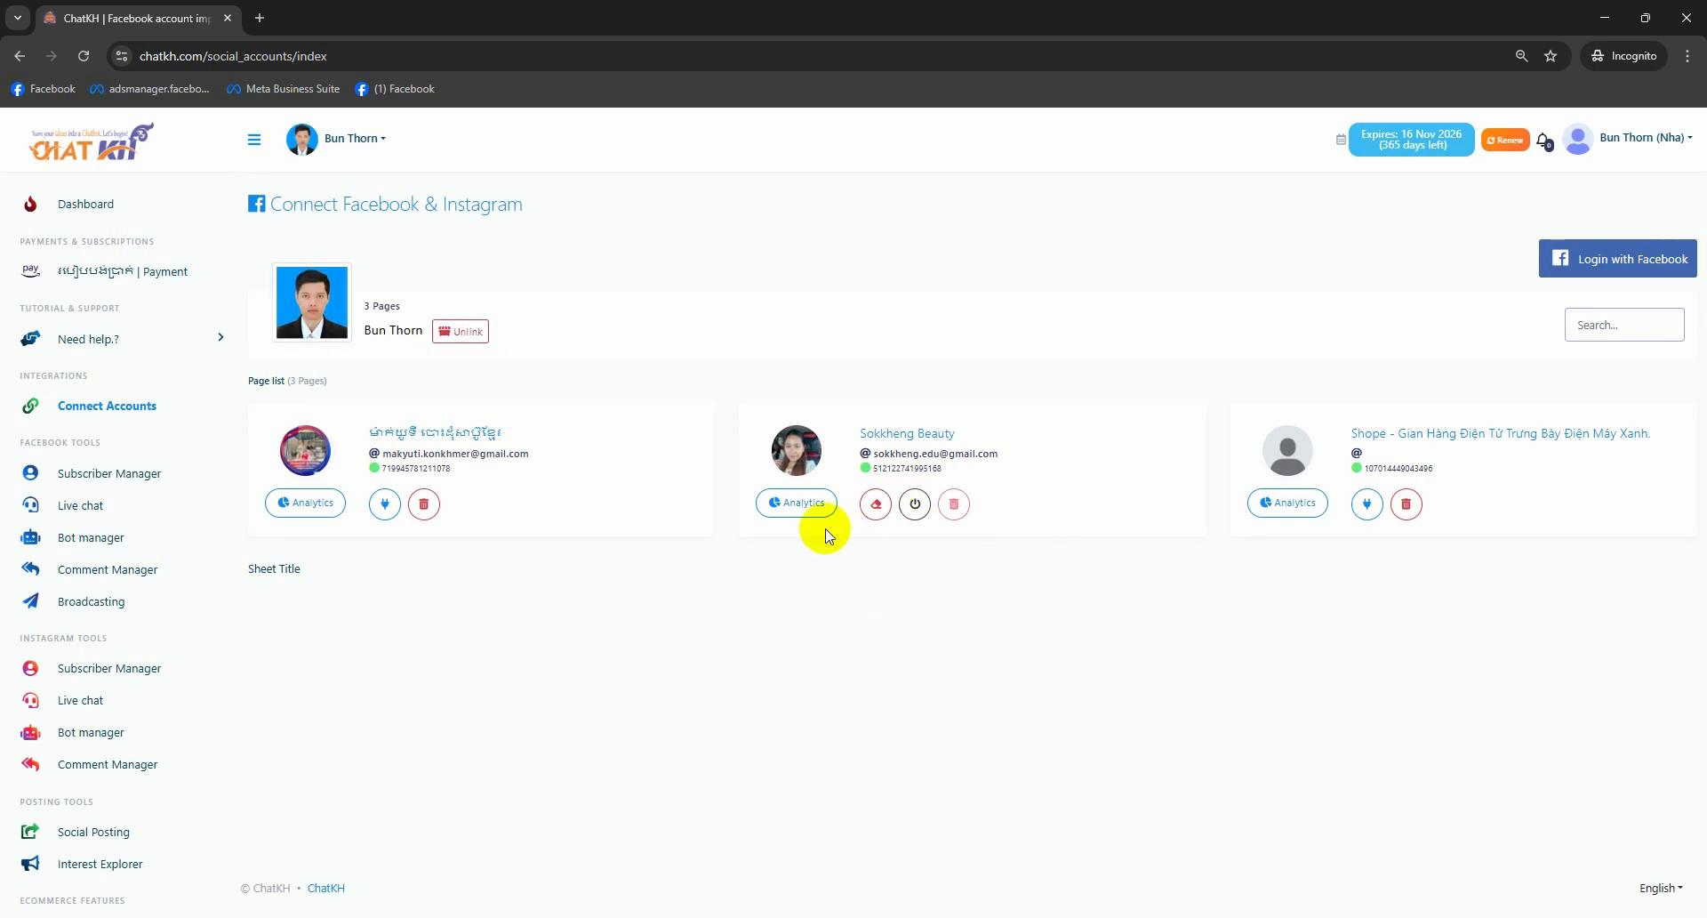
- Try deleting Sokkheng Beauty's bot twice (access denied), note the 3 pages, and log out
left_click(875, 504)
left_click(916, 633)
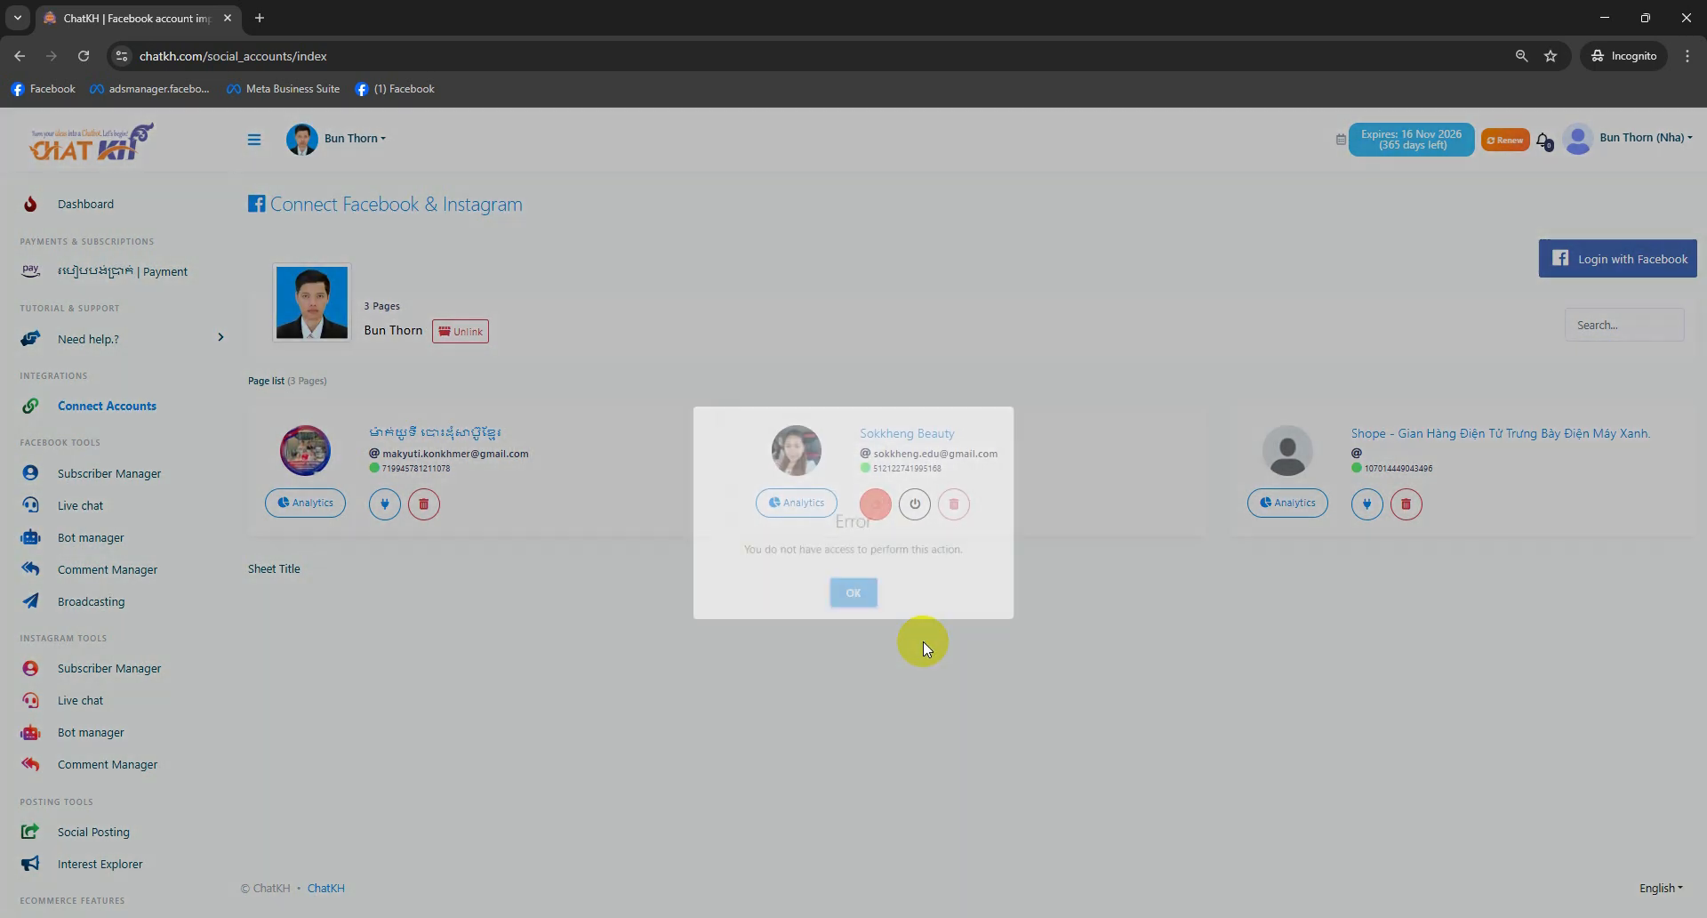
left_click(854, 592)
left_click(876, 504)
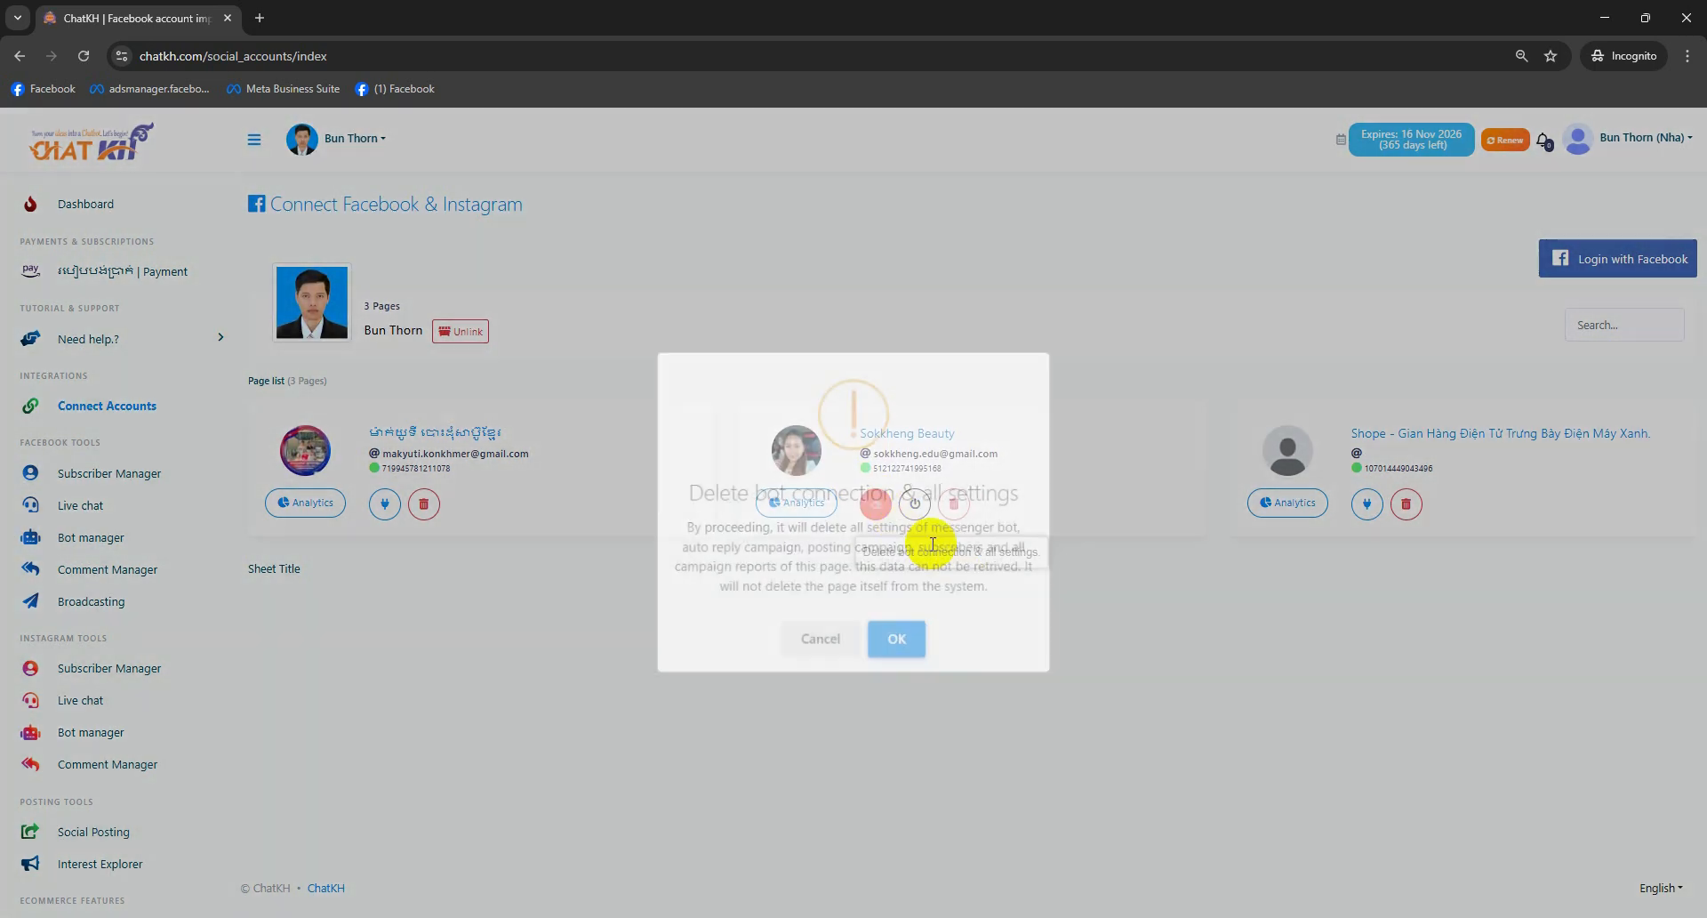
left_click(897, 635)
left_click(854, 597)
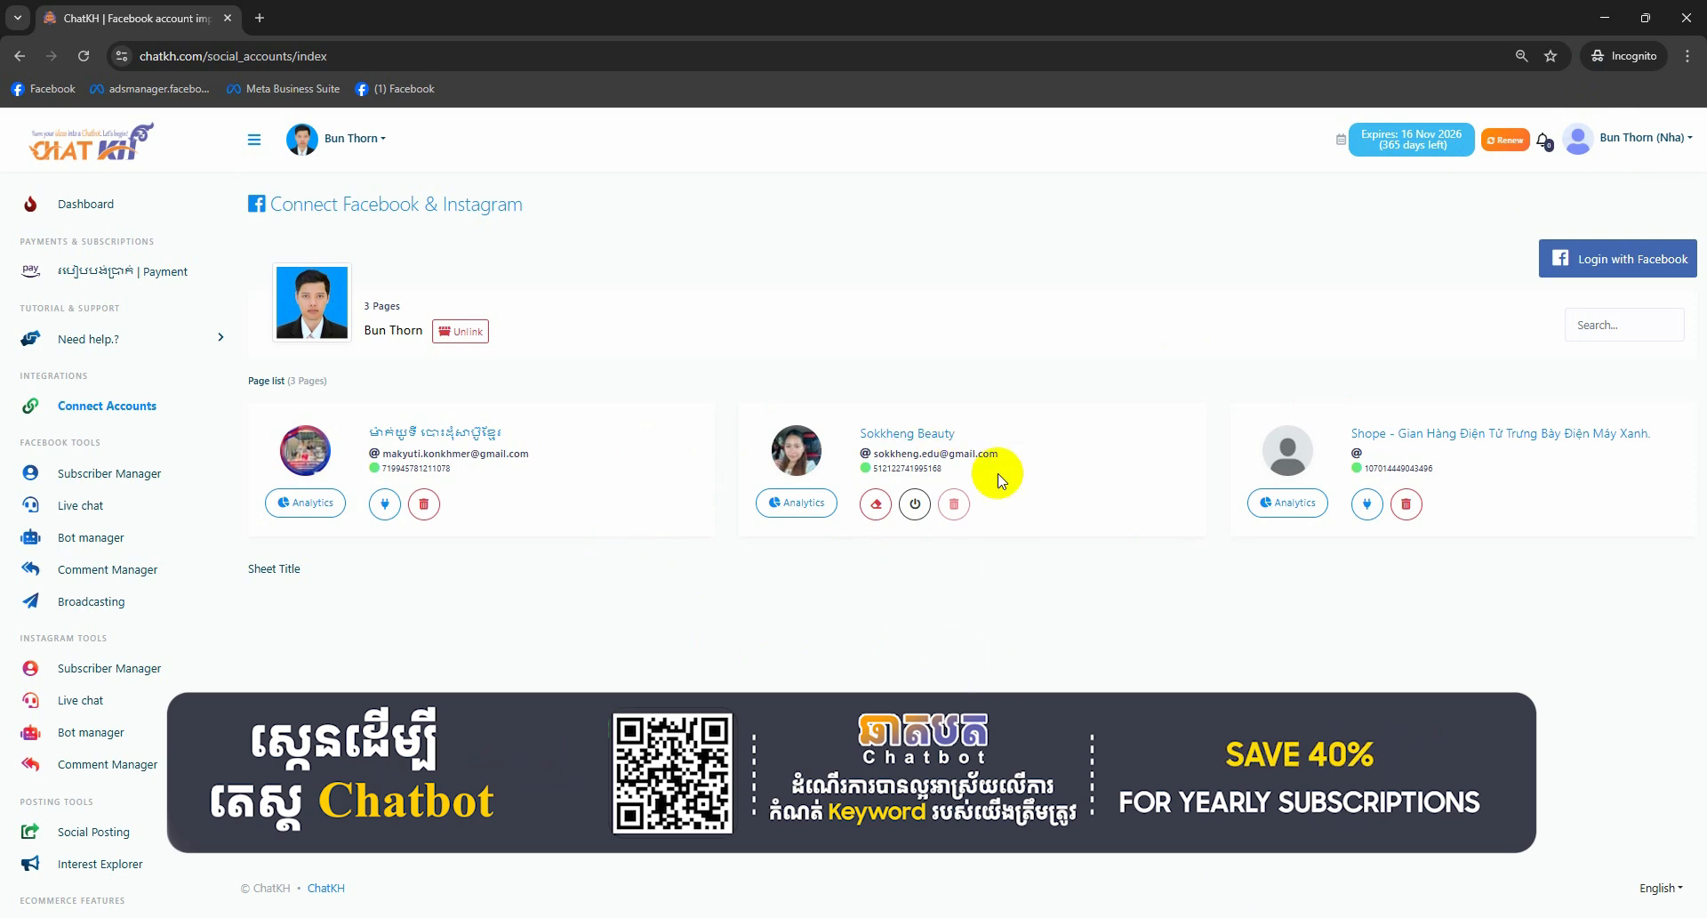
left_click_drag(402, 305, 363, 306)
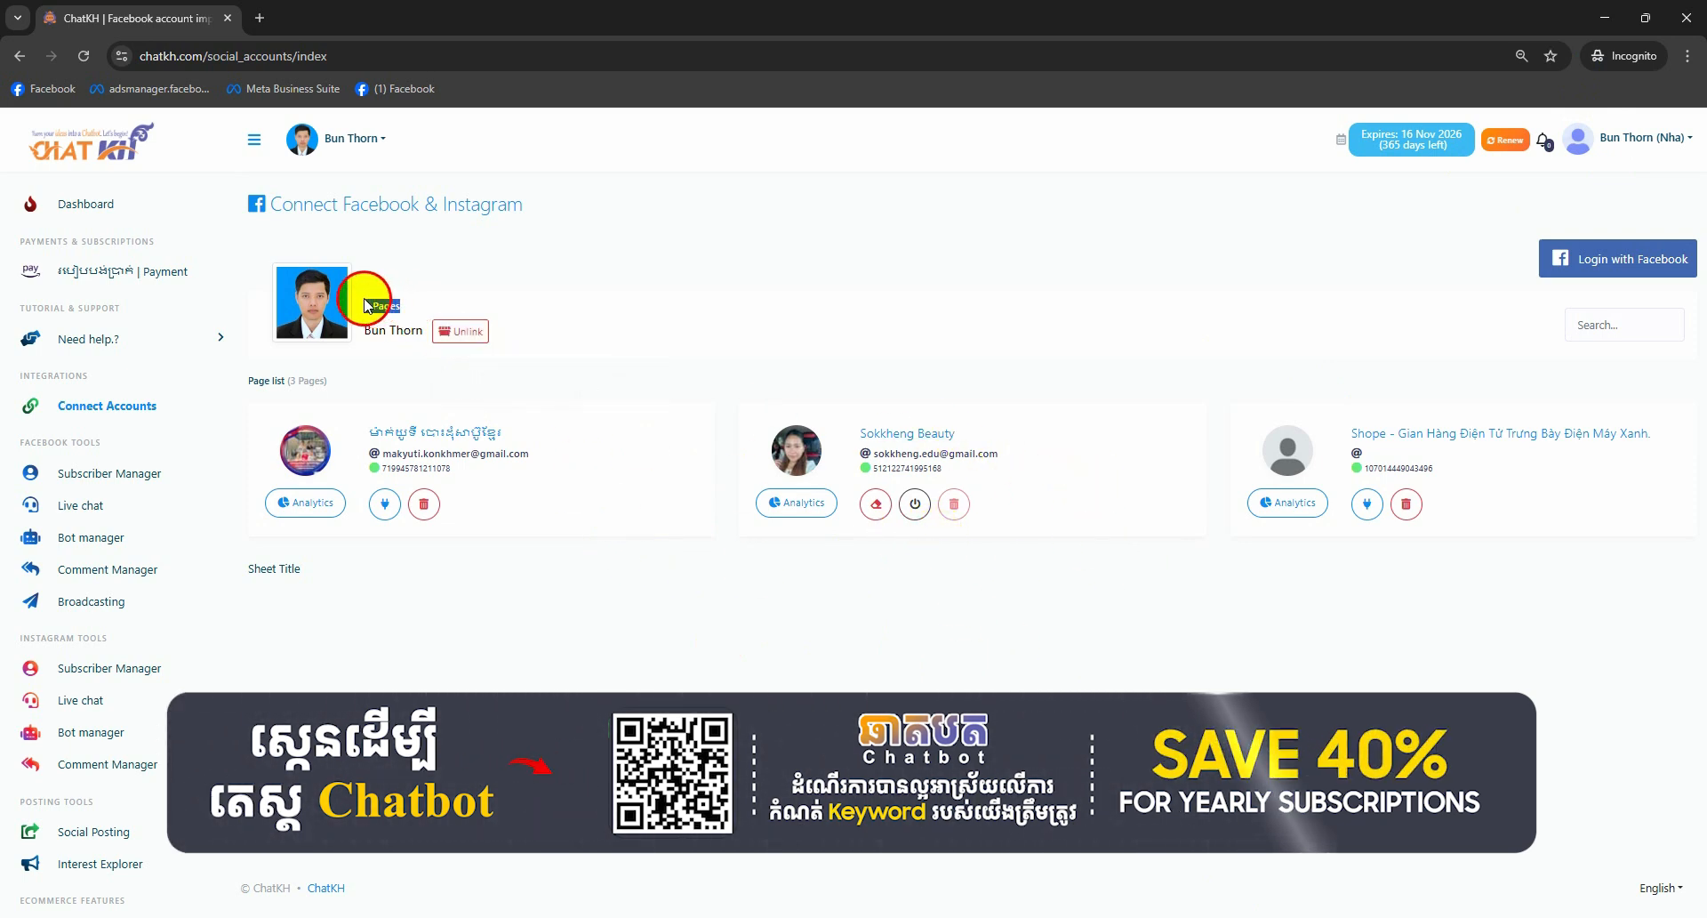
left_click(1600, 138)
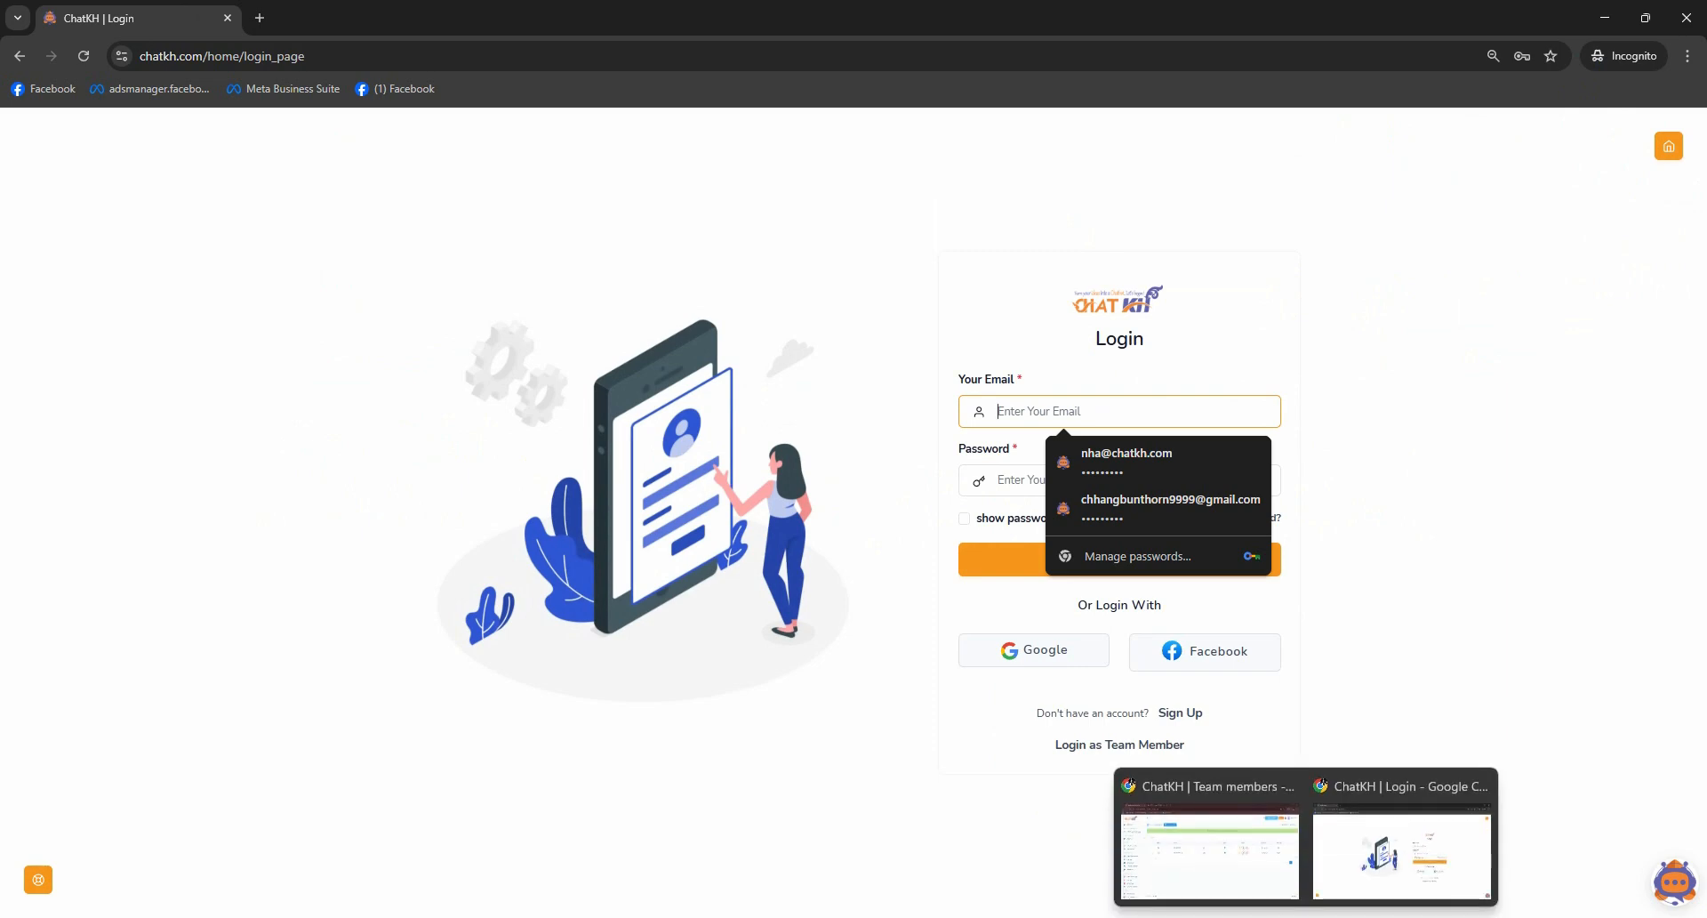
- In the owner window, edit the Nha role, tick Special on Facebook Accounts, and save
left_click(1216, 847)
scroll(98, 827, "down", 4)
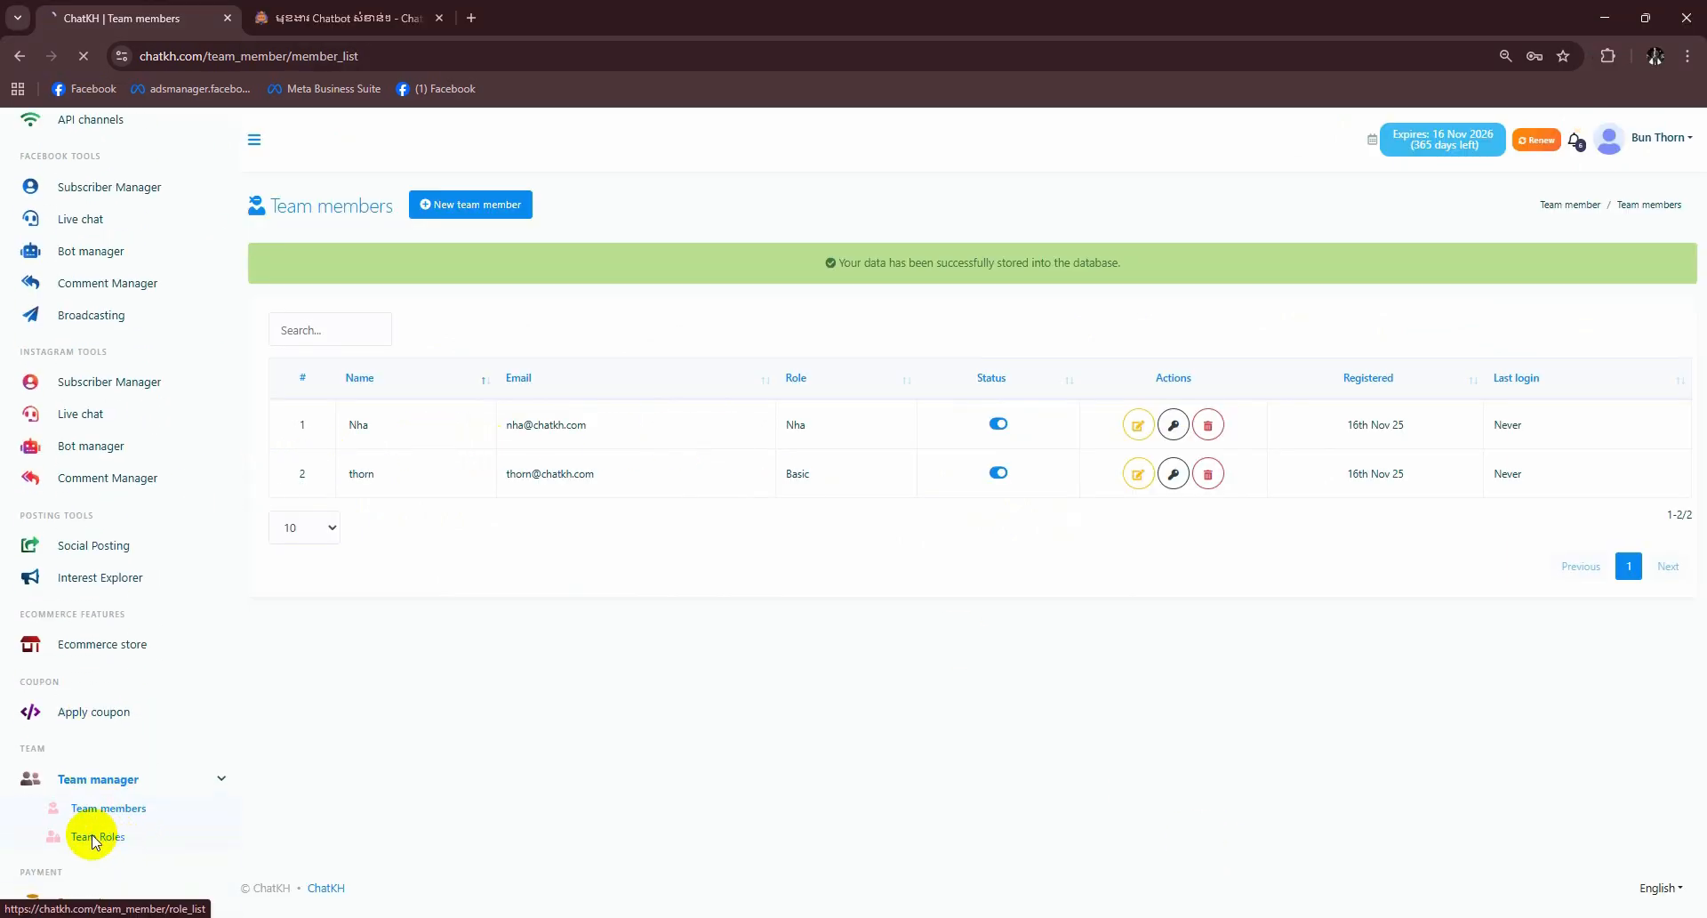
left_click(1604, 371)
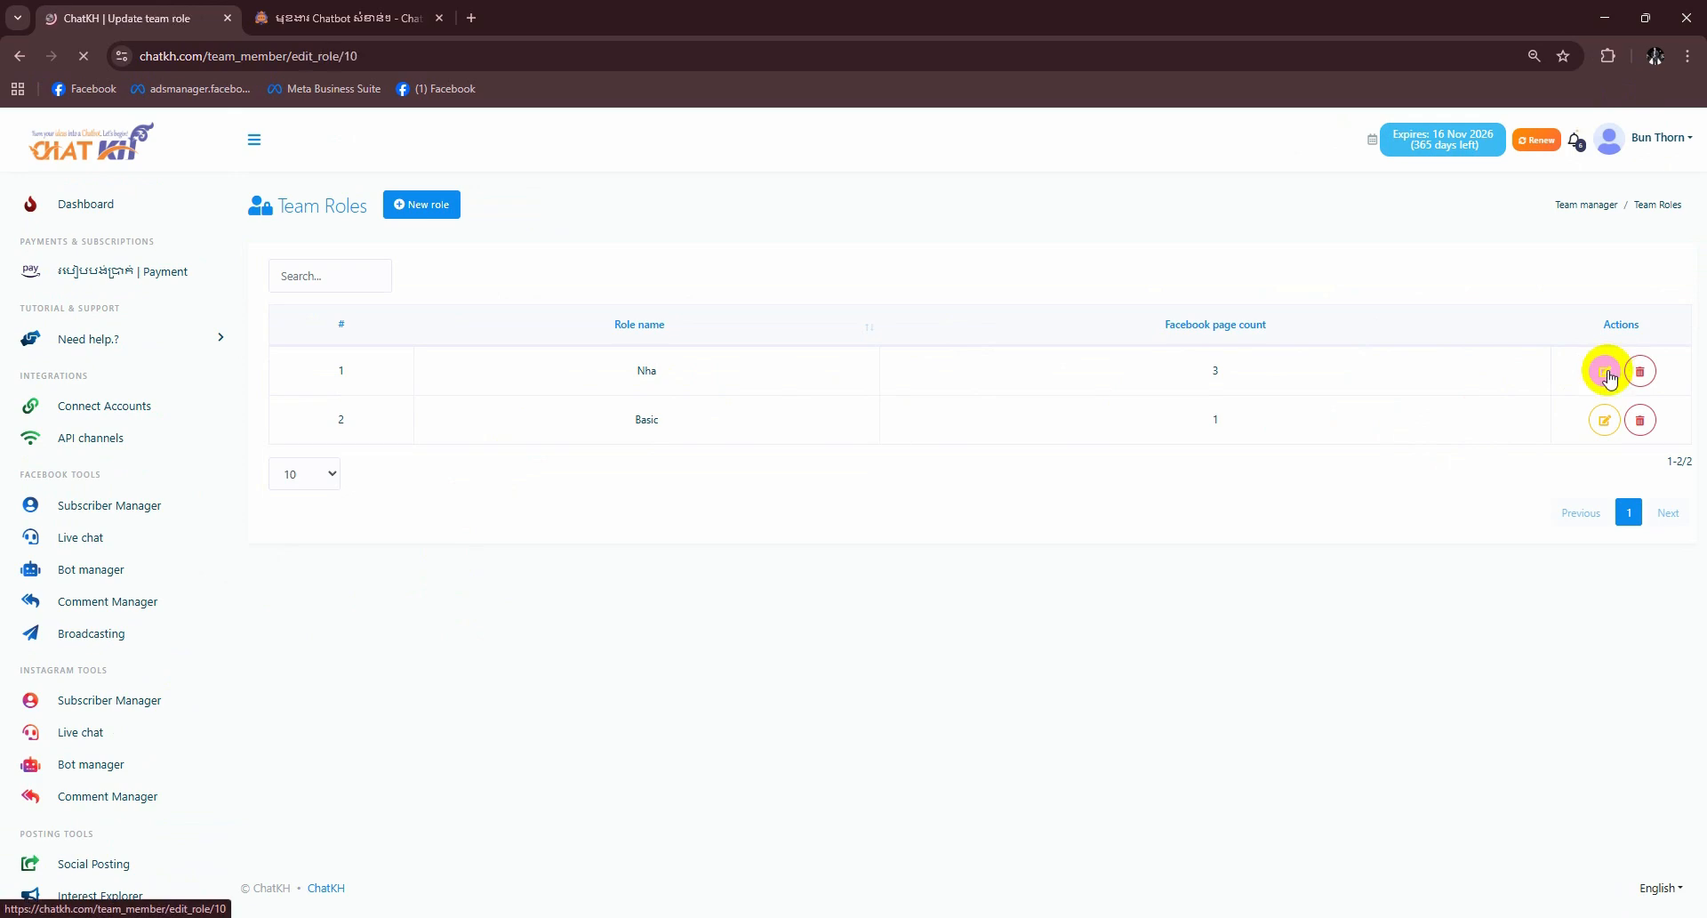
scroll(510, 584, "down", 5)
scroll(509, 584, "down", 10)
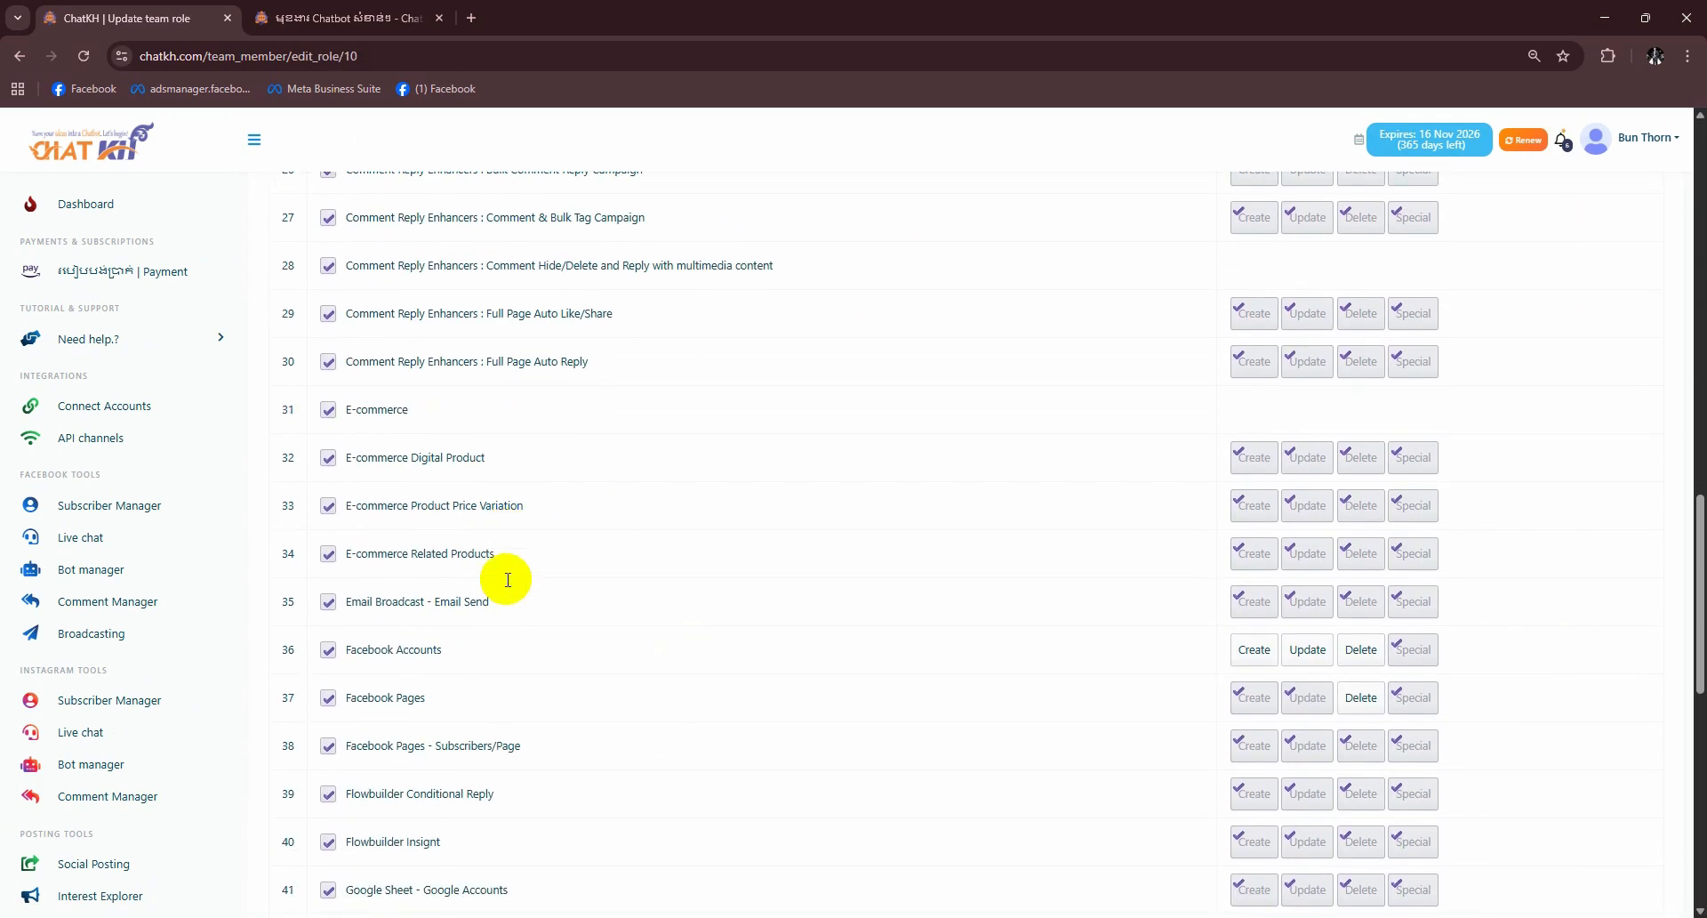
scroll(386, 508, "down", 2)
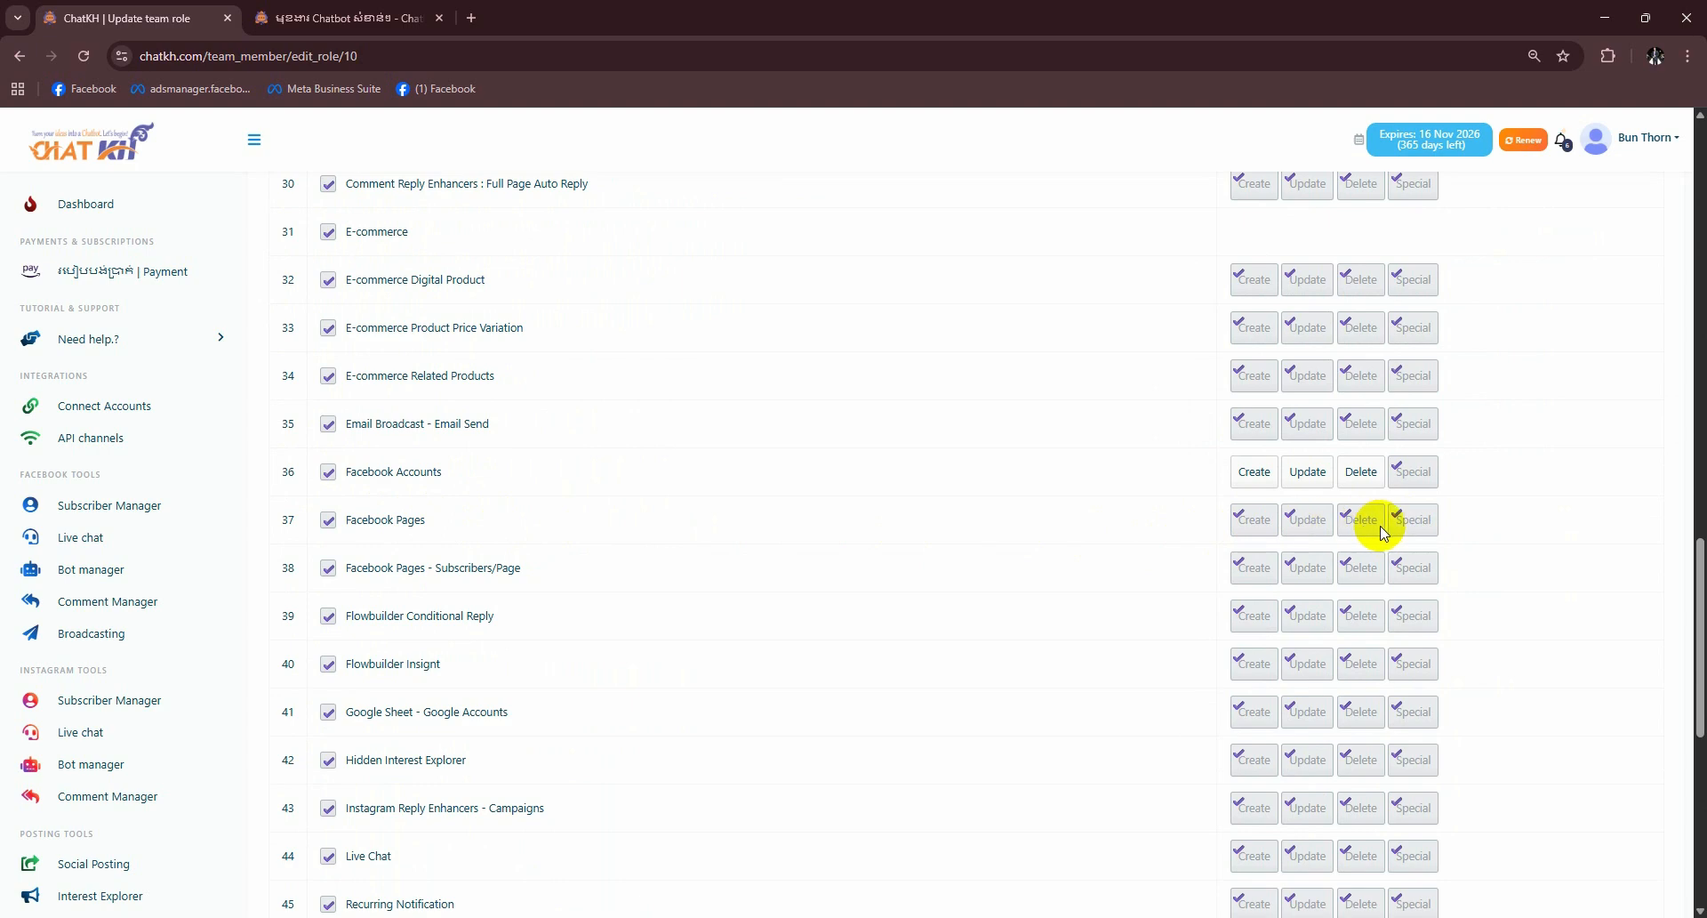
left_click_drag(374, 472, 514, 476)
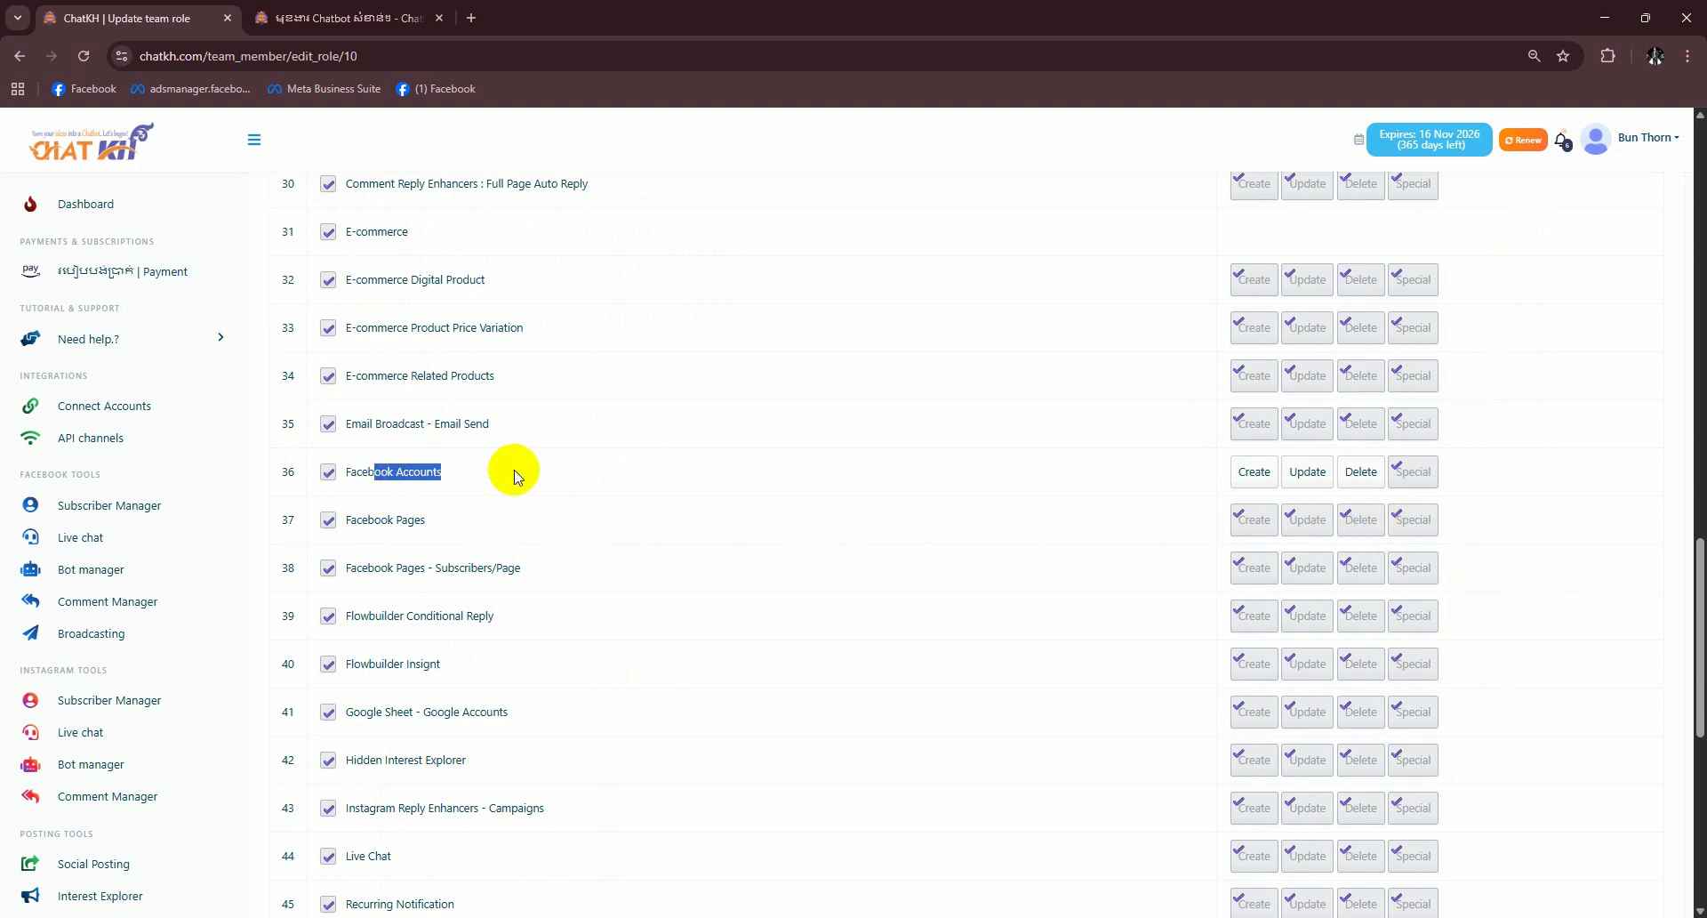
left_click(1423, 480)
scroll(1171, 506, "down", 4)
scroll(1414, 427, "up", 2)
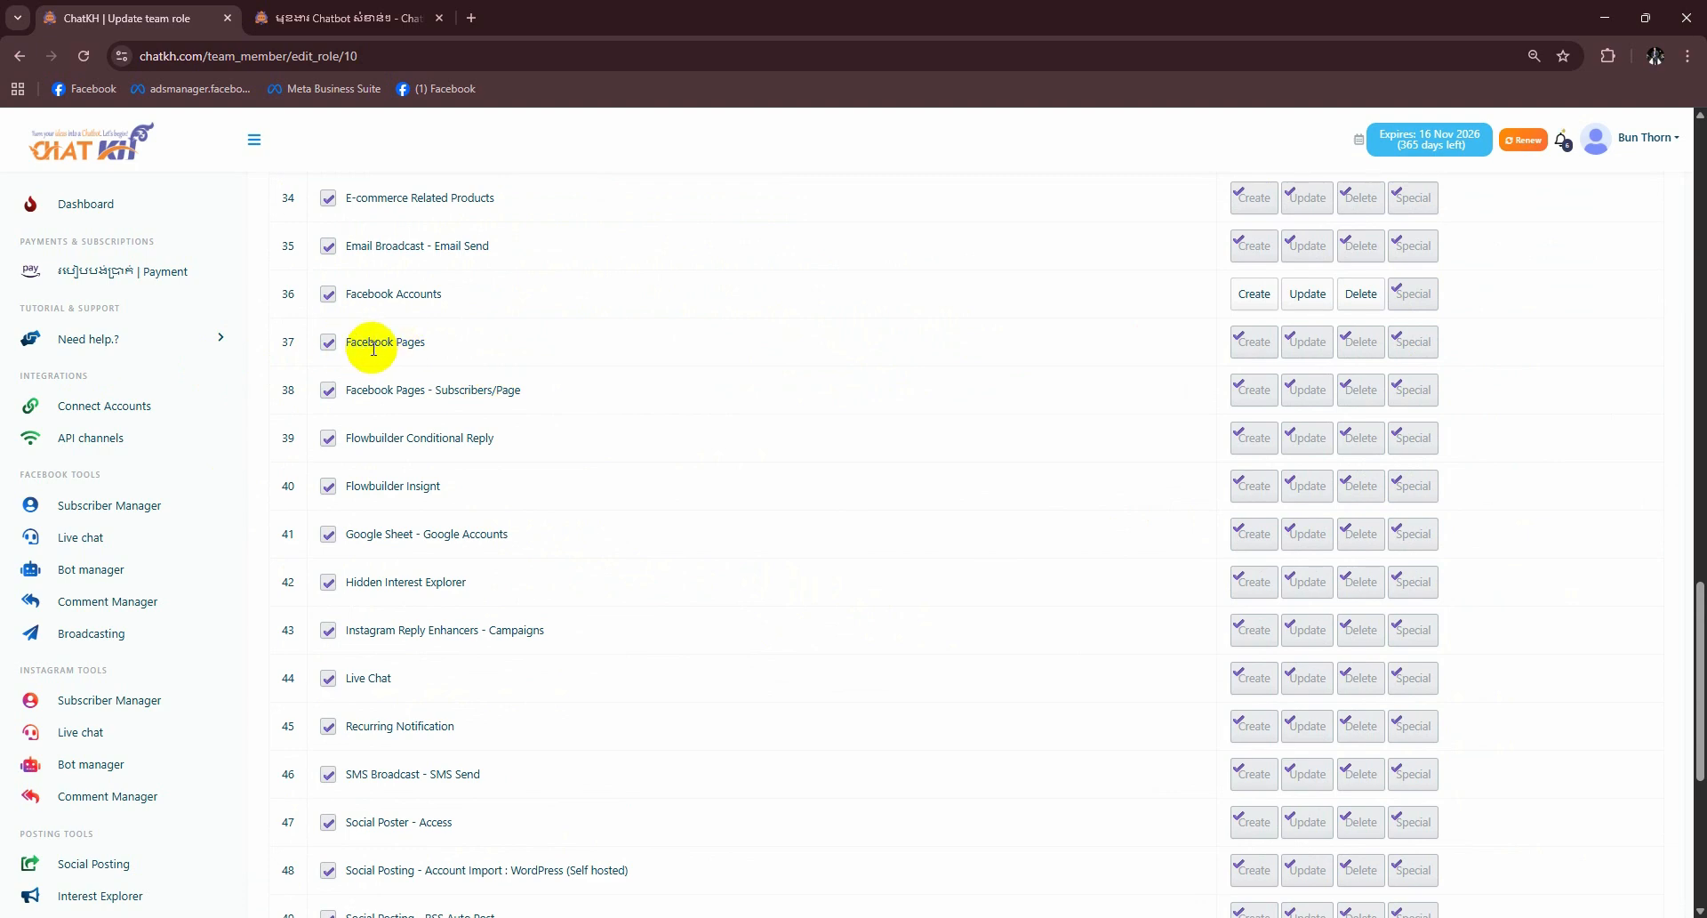
scroll(552, 400, "down", 5)
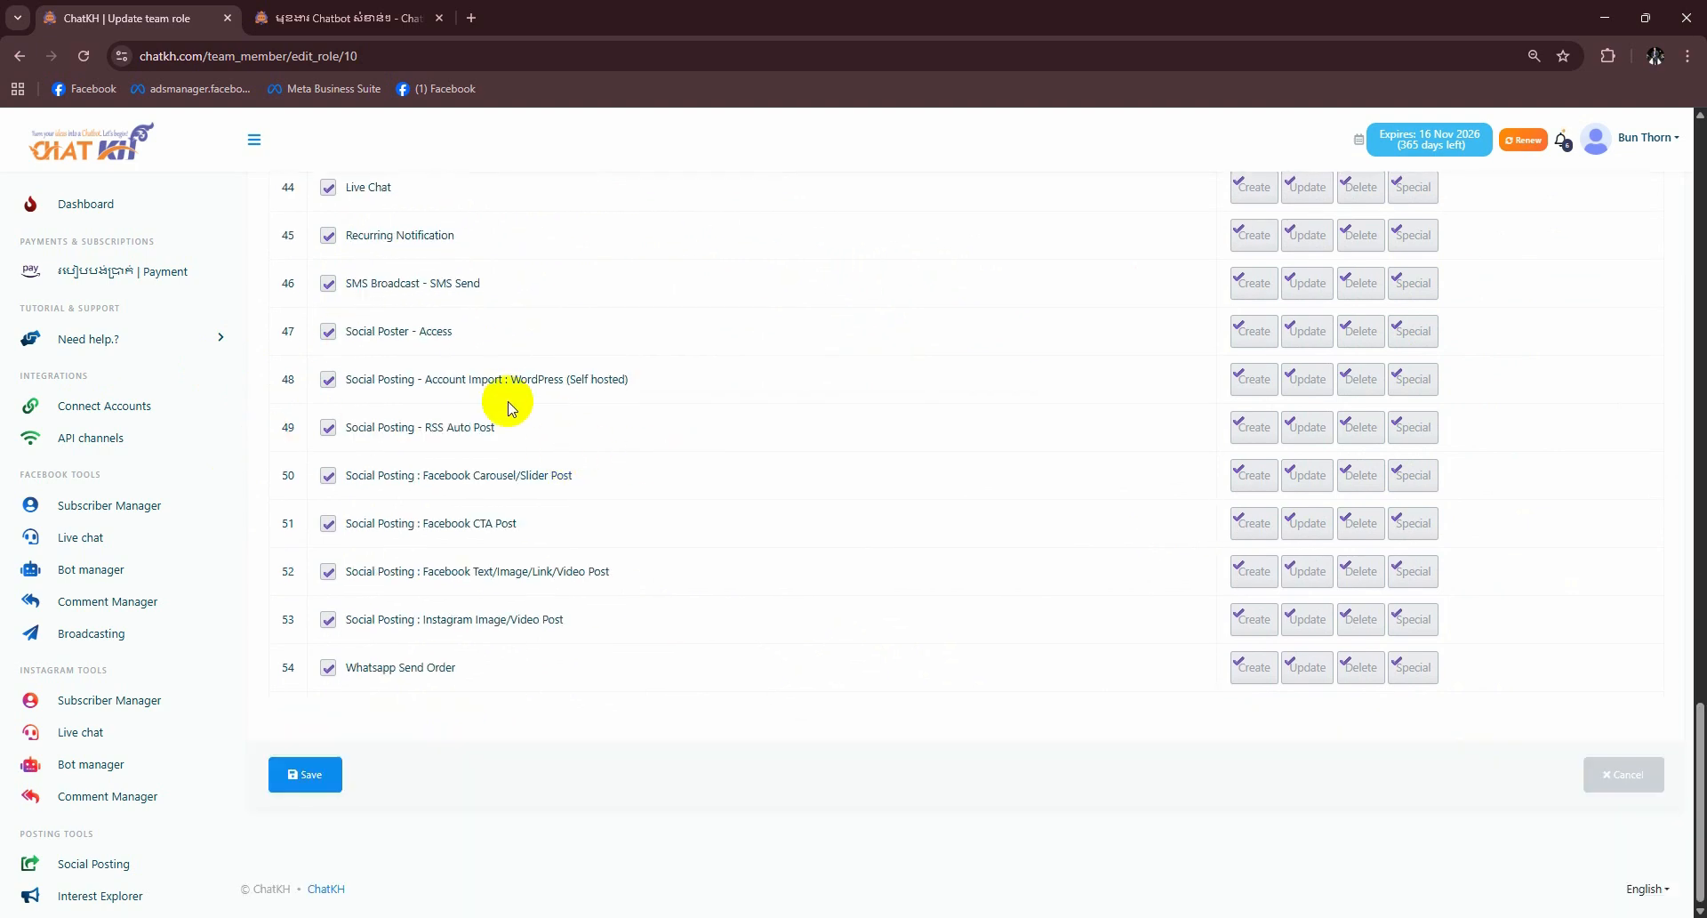
left_click(297, 780)
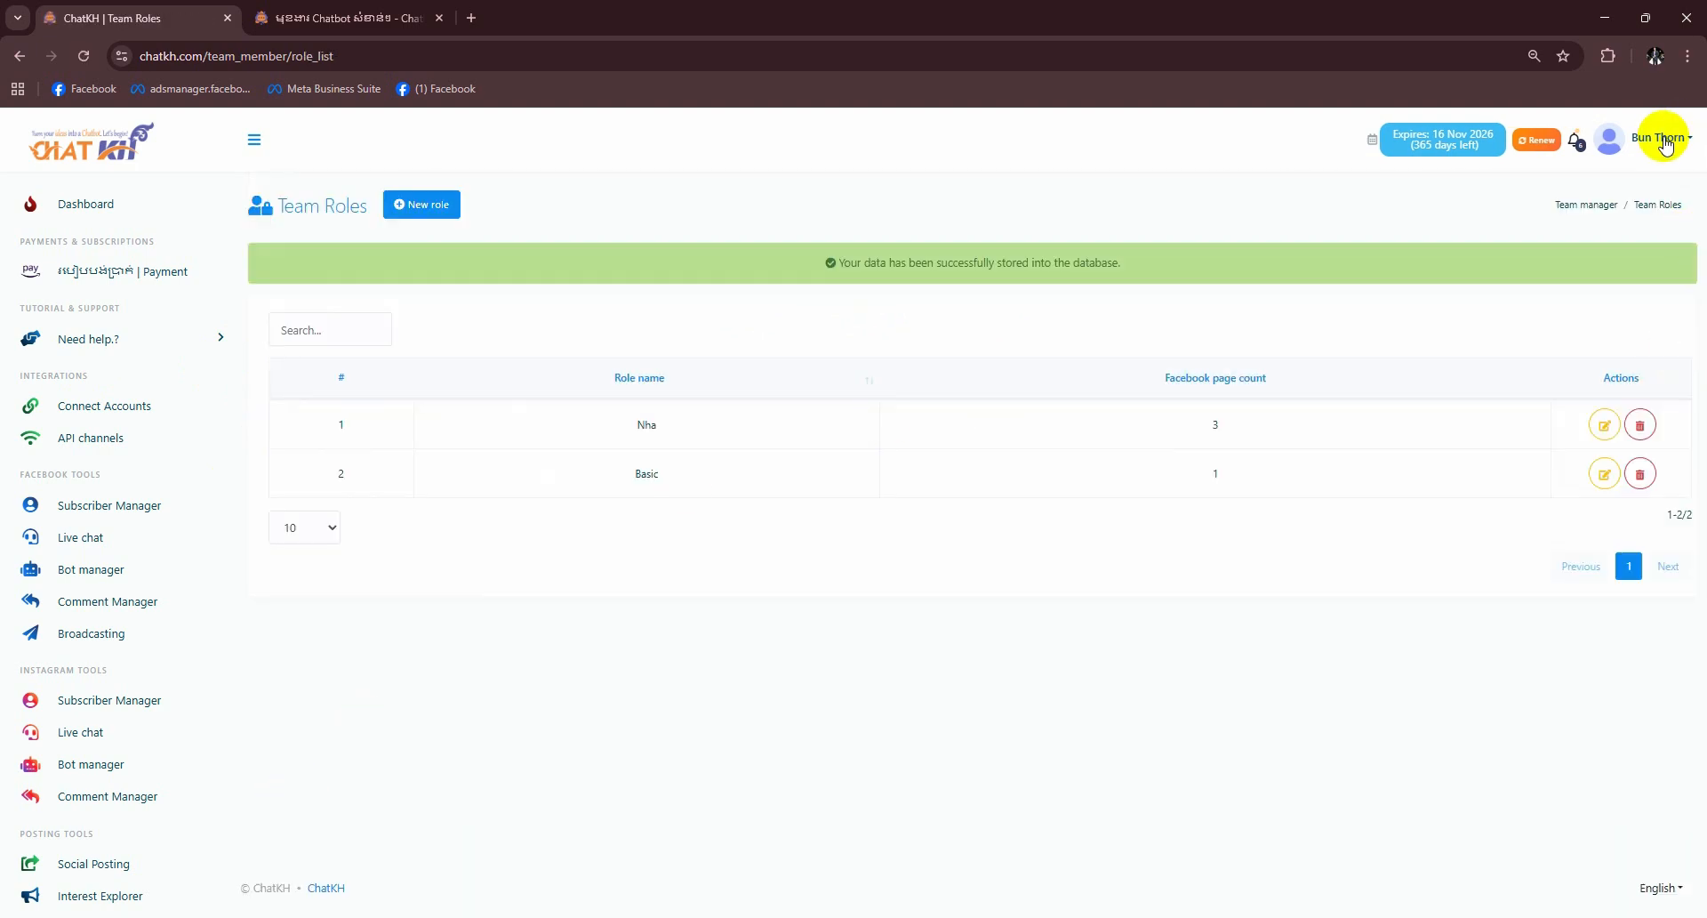
- Sign back in as the Nha team member using saved credentials and open Connect Accounts
left_click(1360, 868)
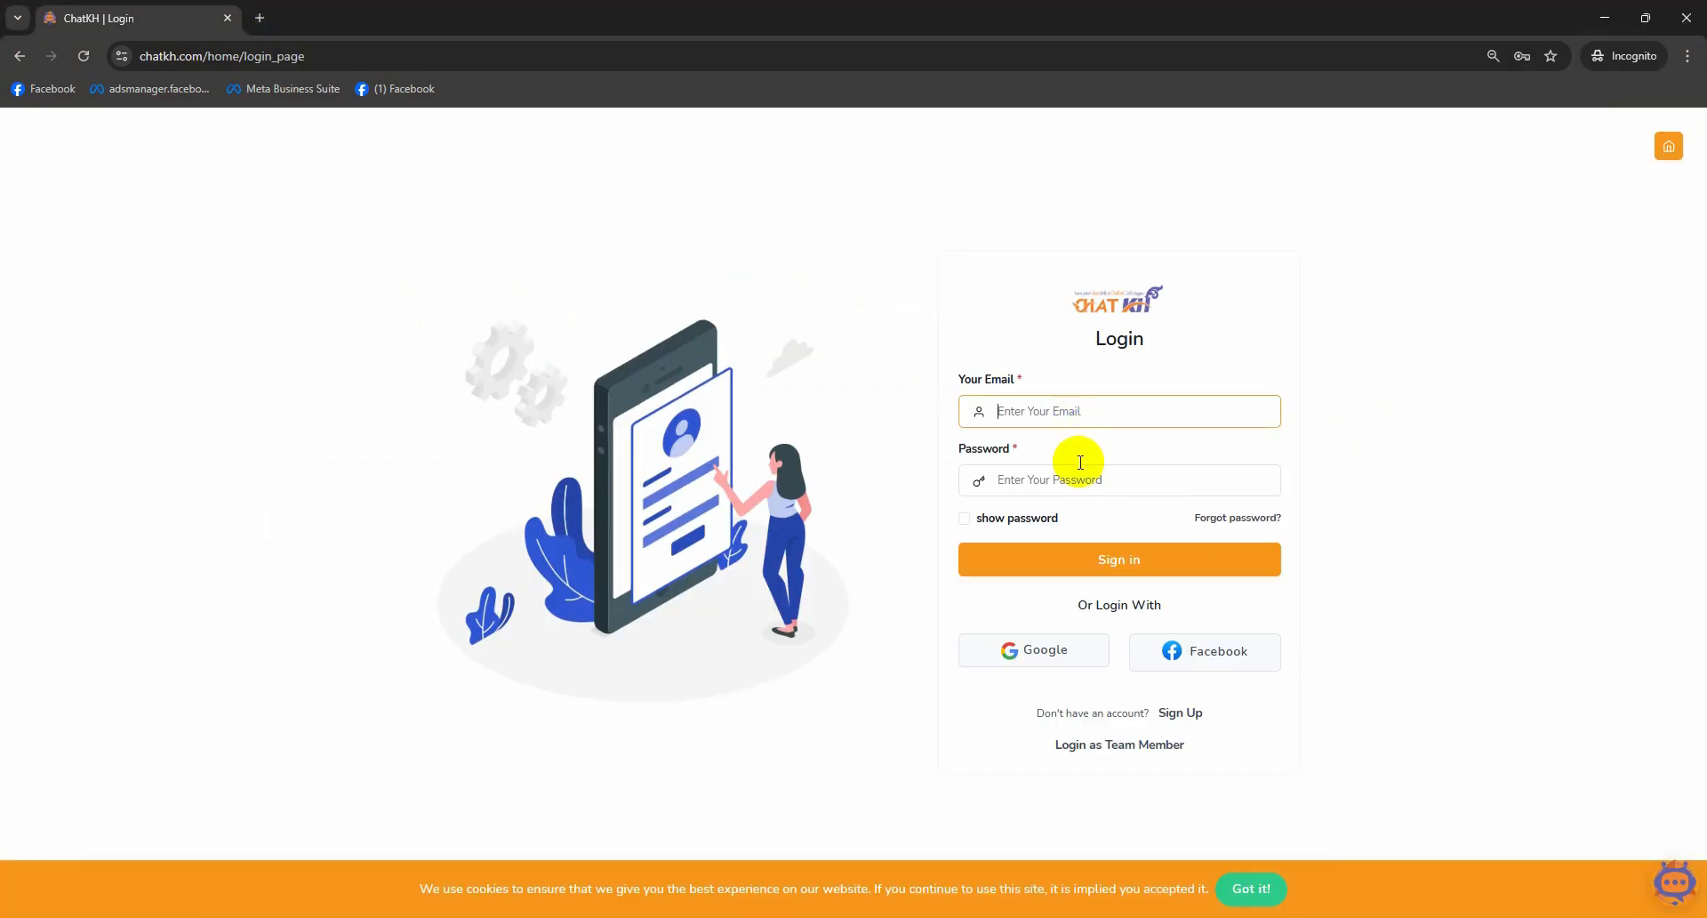
left_click(1092, 751)
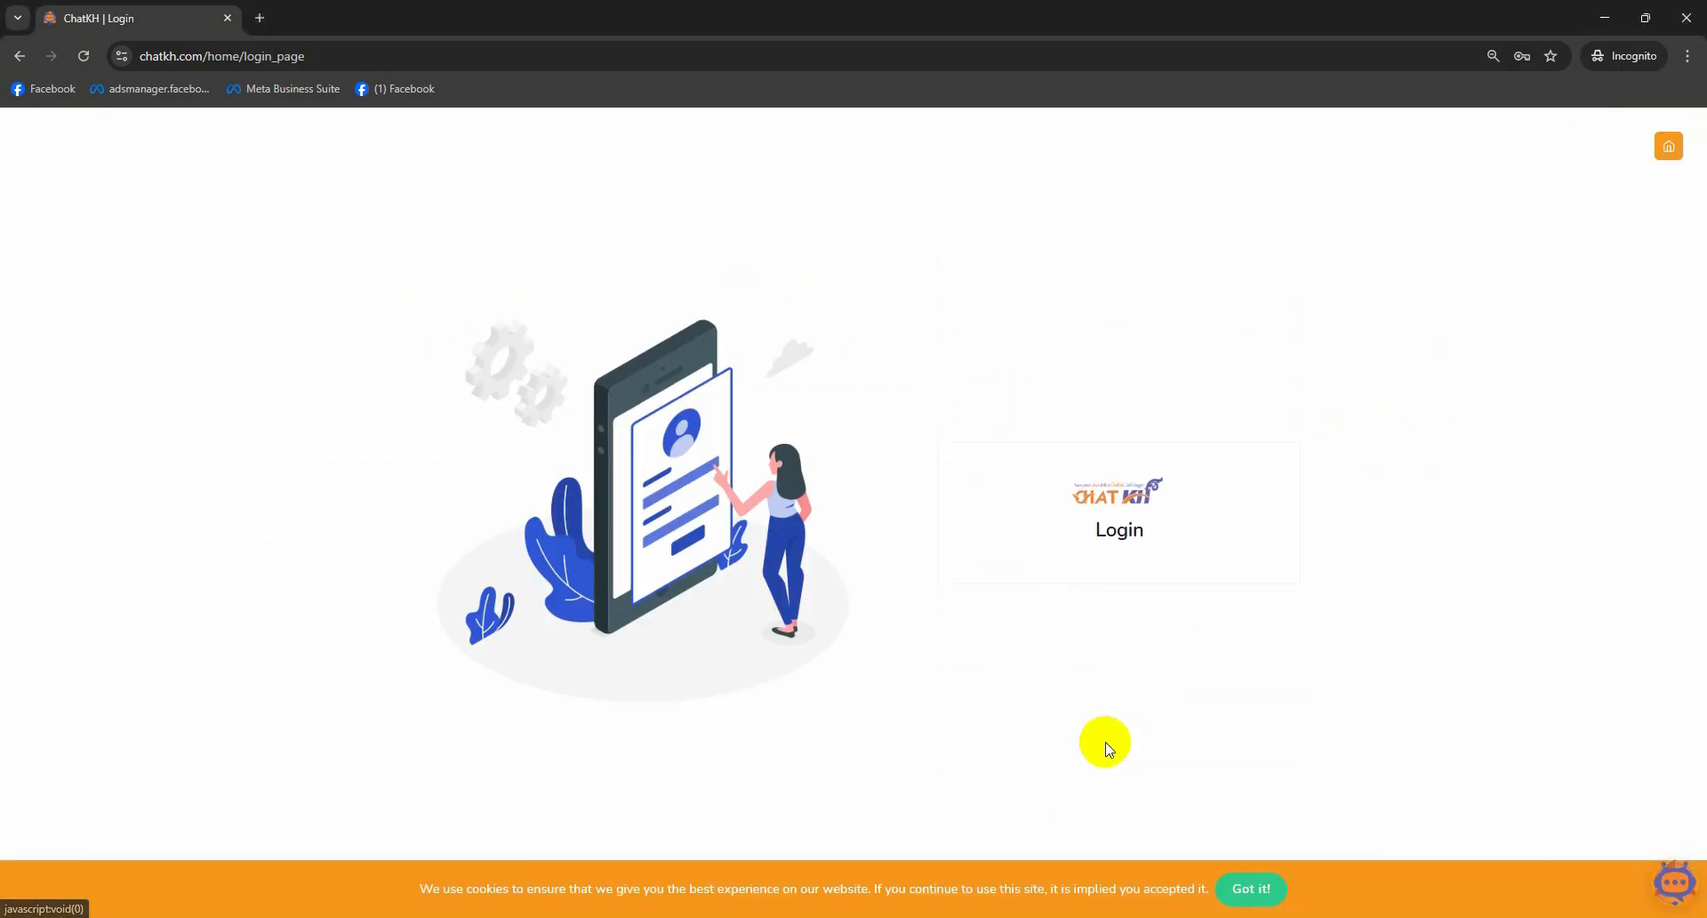
left_click(1040, 468)
left_click(1125, 528)
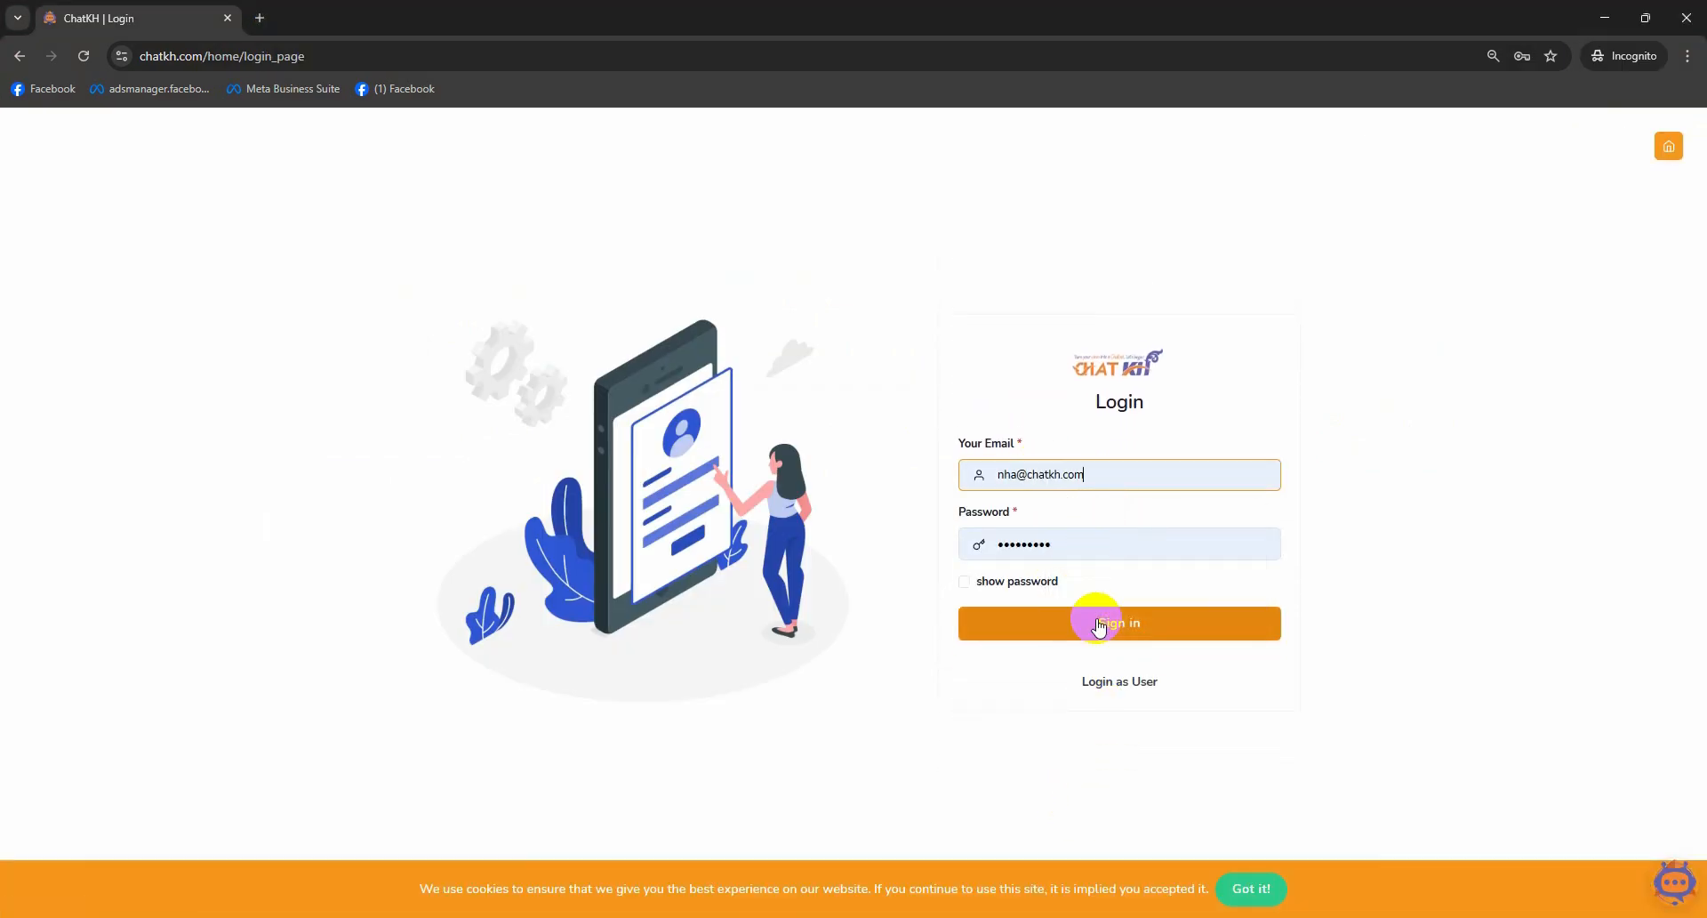
left_click(1098, 625)
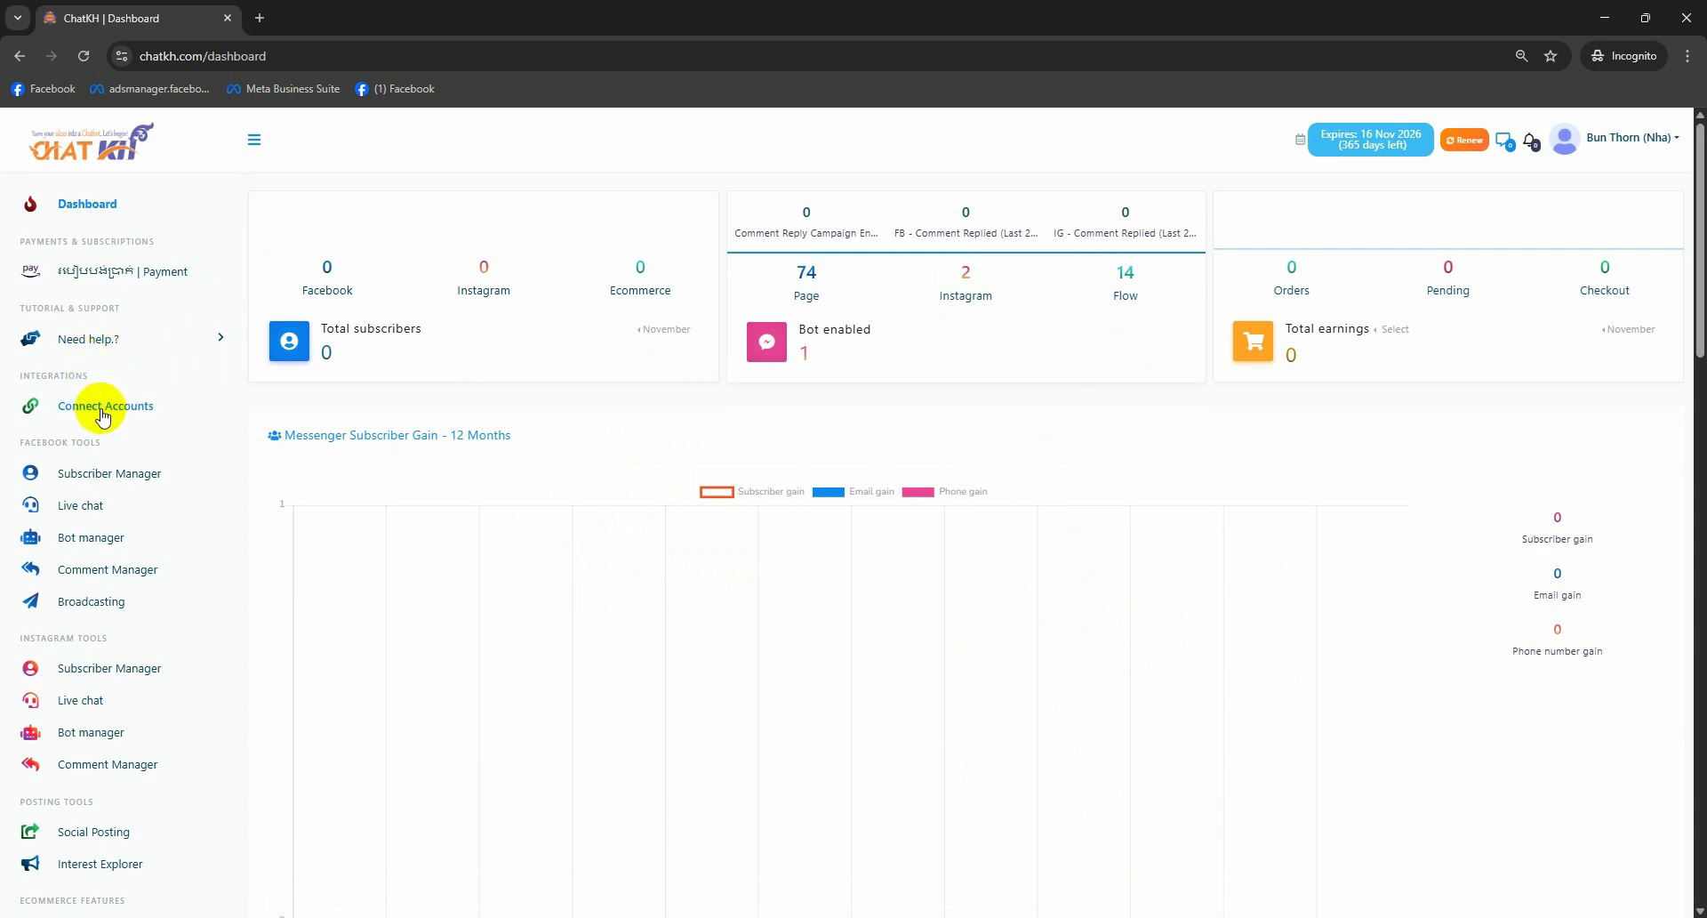
left_click(102, 413)
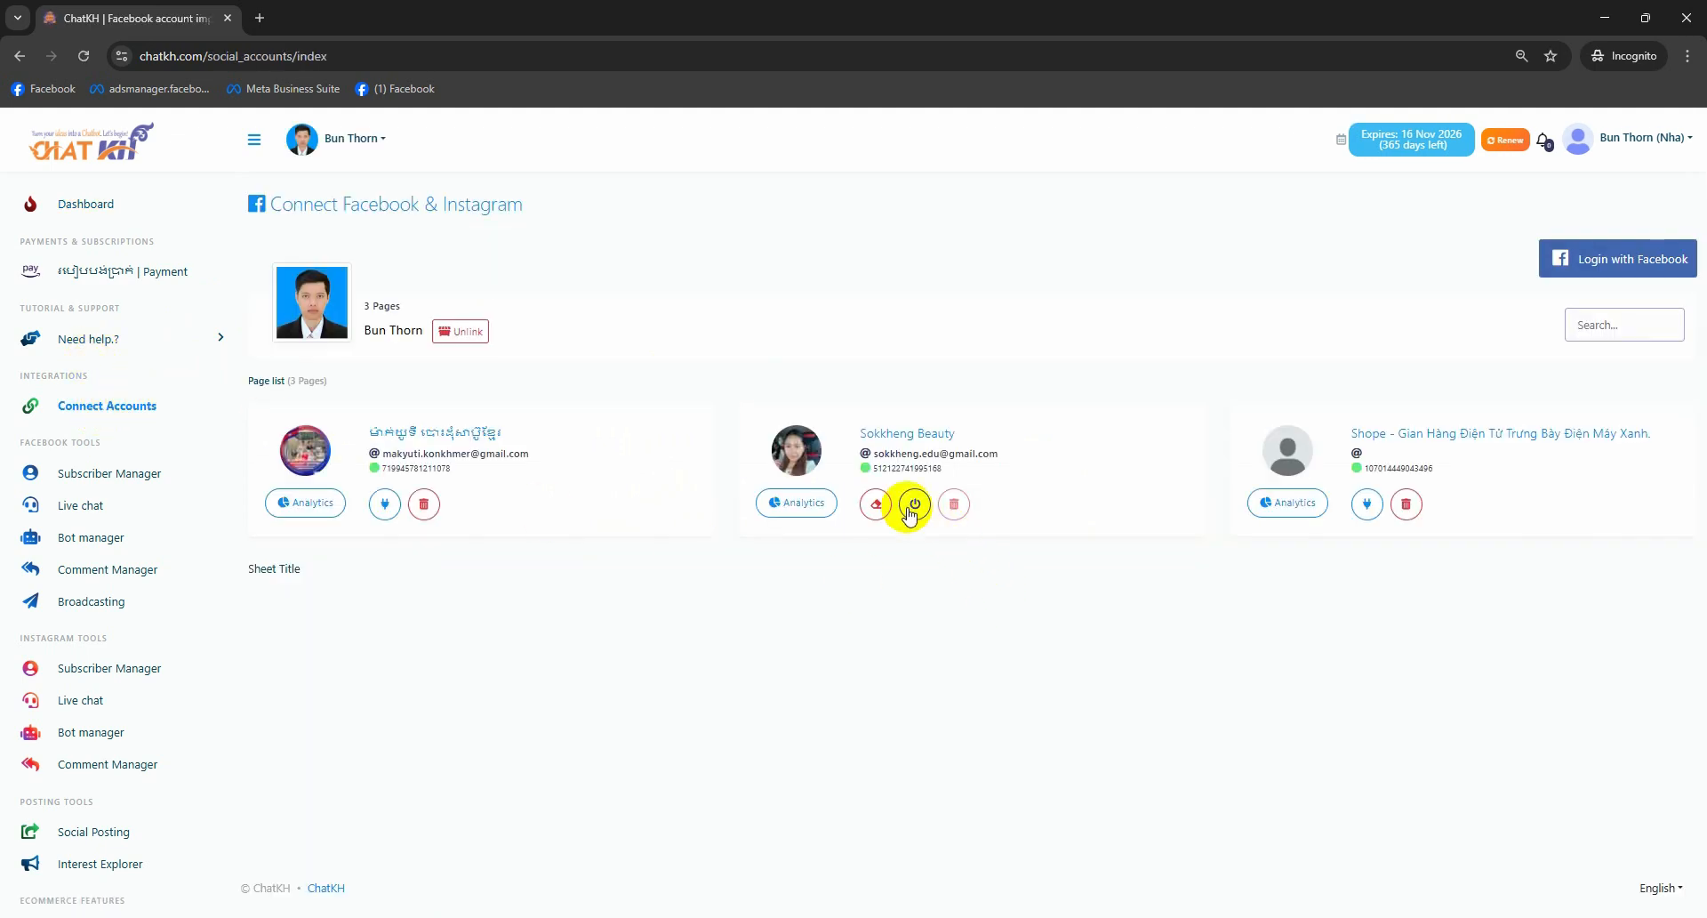
- Delete the bot connection for the Sokkheng Beauty page
left_click(873, 502)
left_click(896, 635)
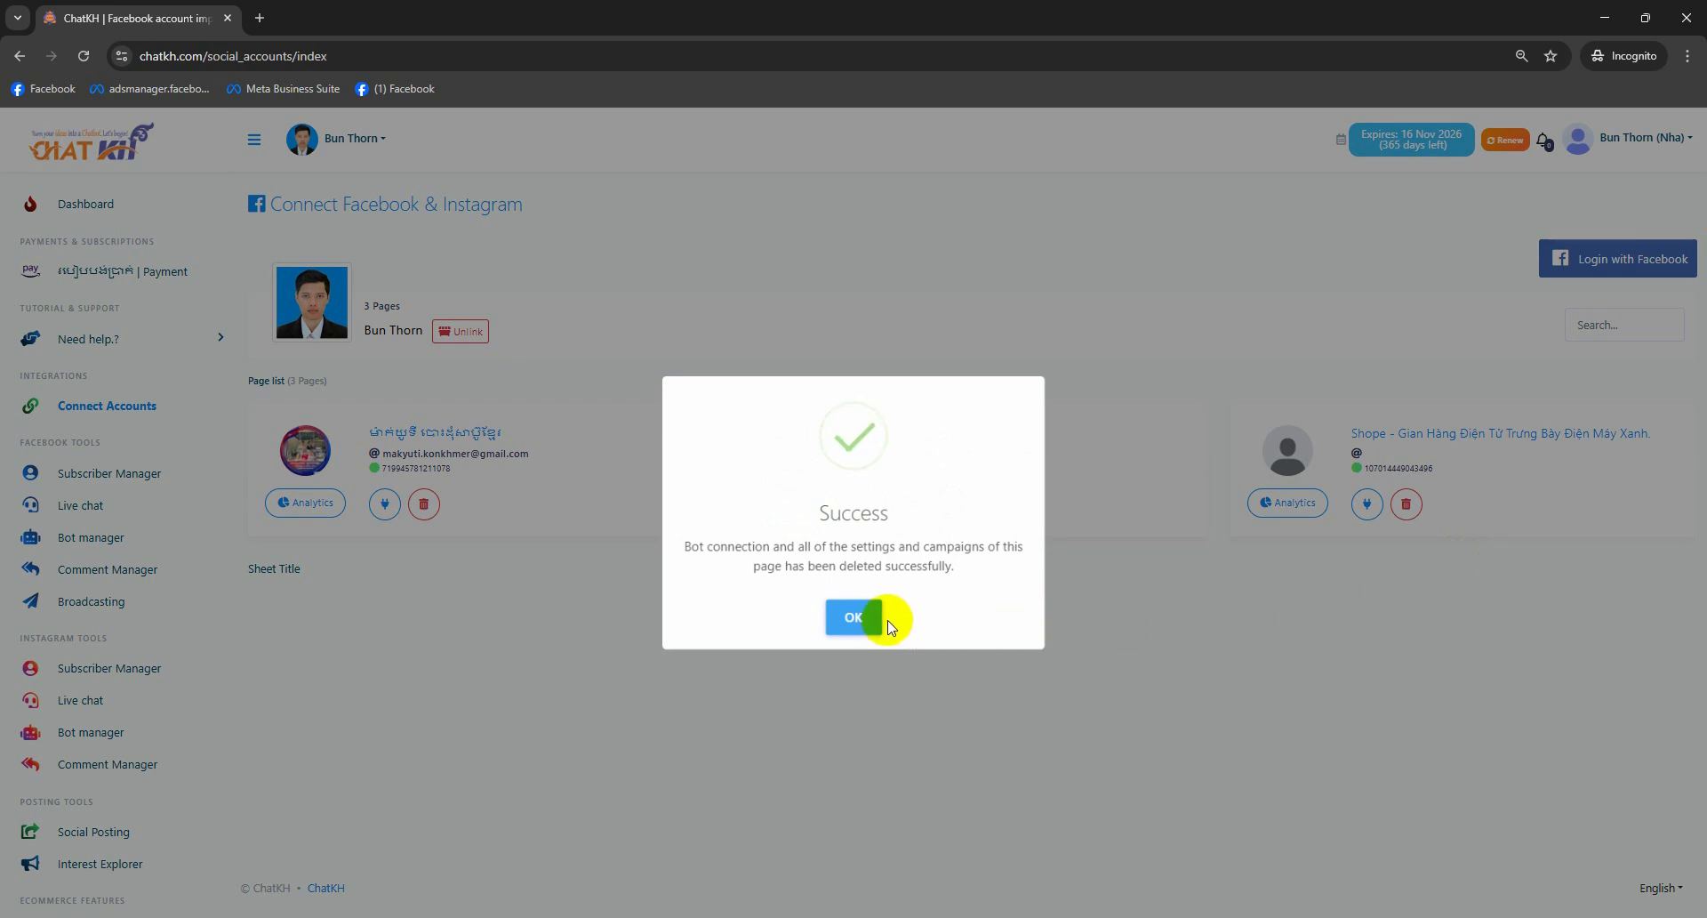
left_click(877, 625)
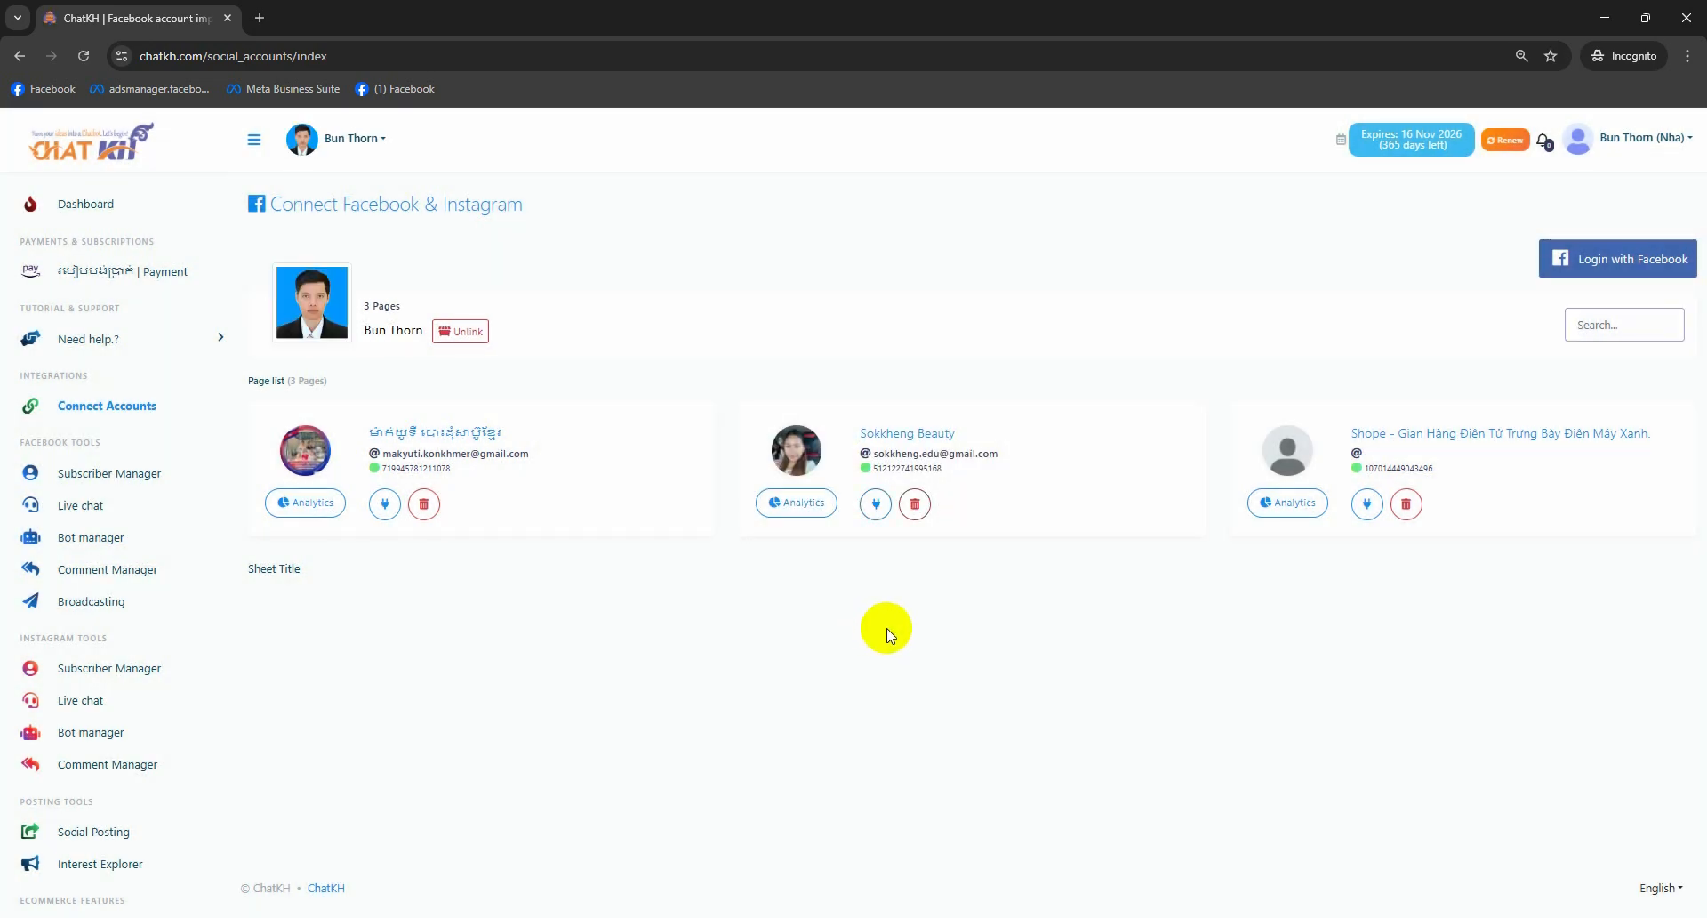
- Enable the bot connection for the Shope page and view it in Bot manager
left_click(1360, 508)
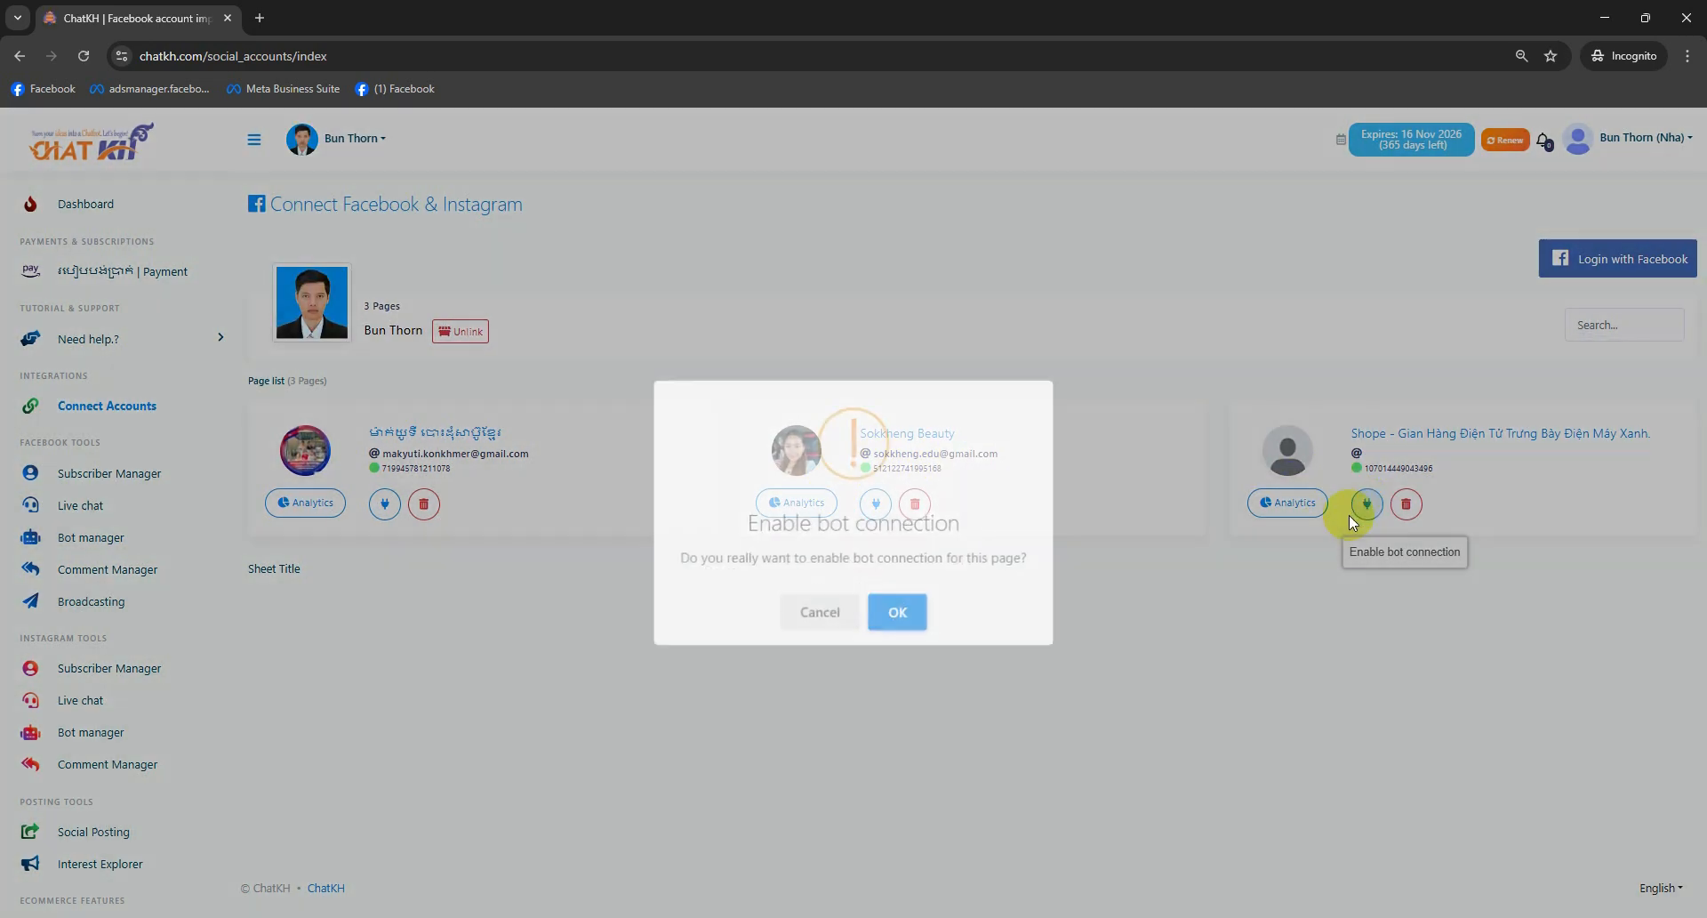
left_click(902, 608)
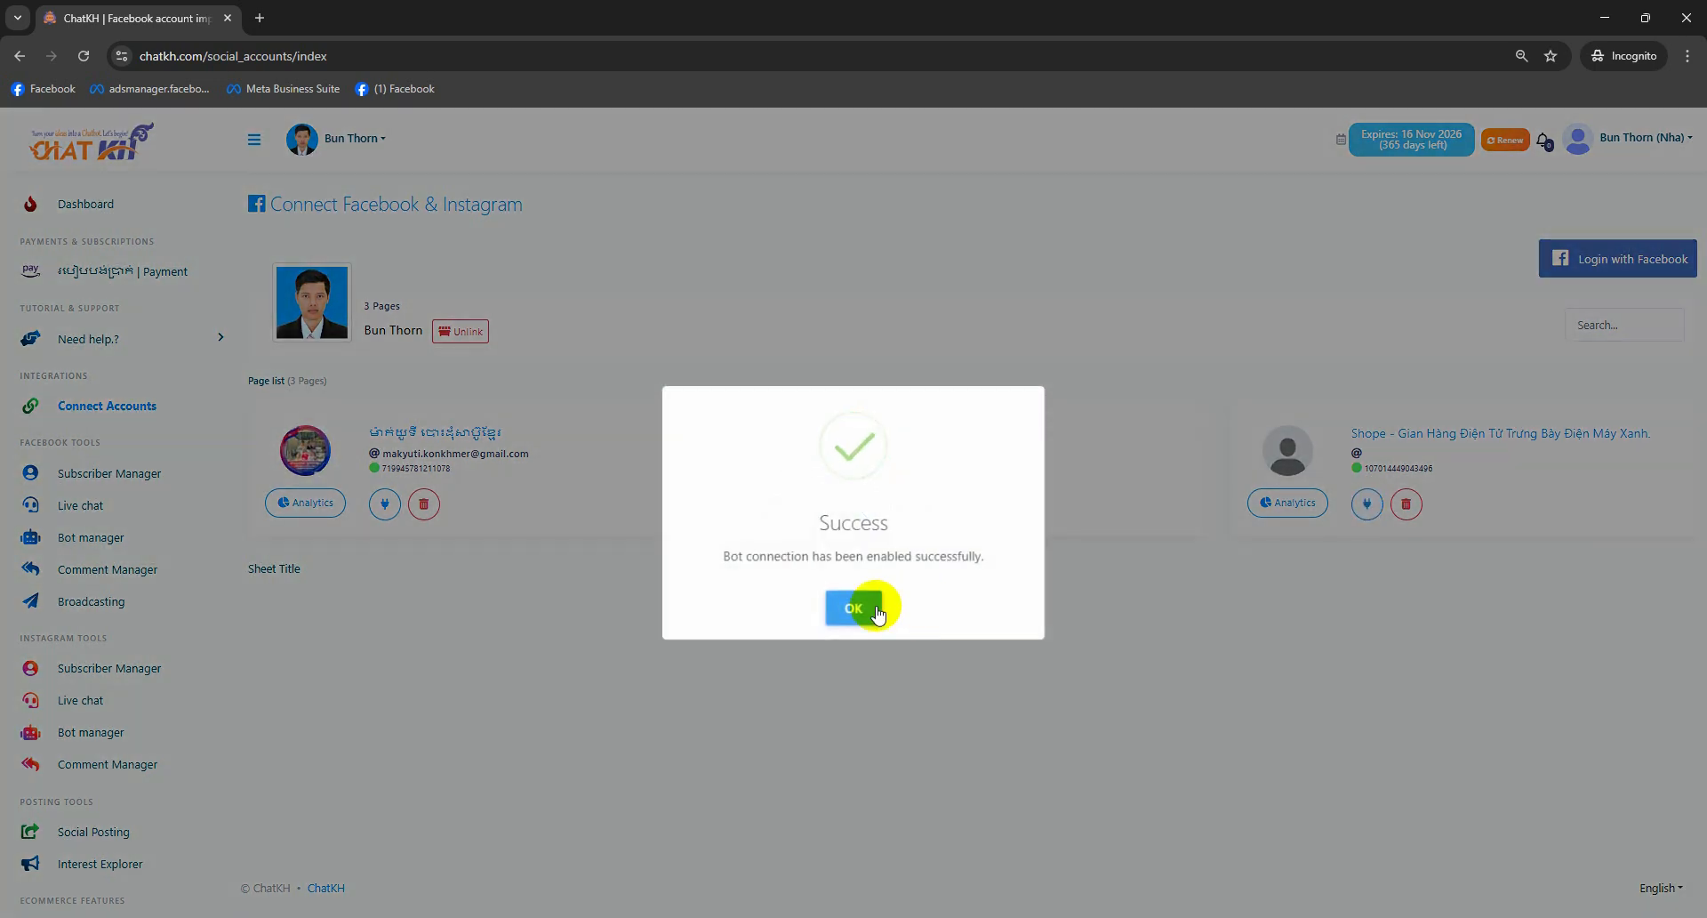
left_click(877, 612)
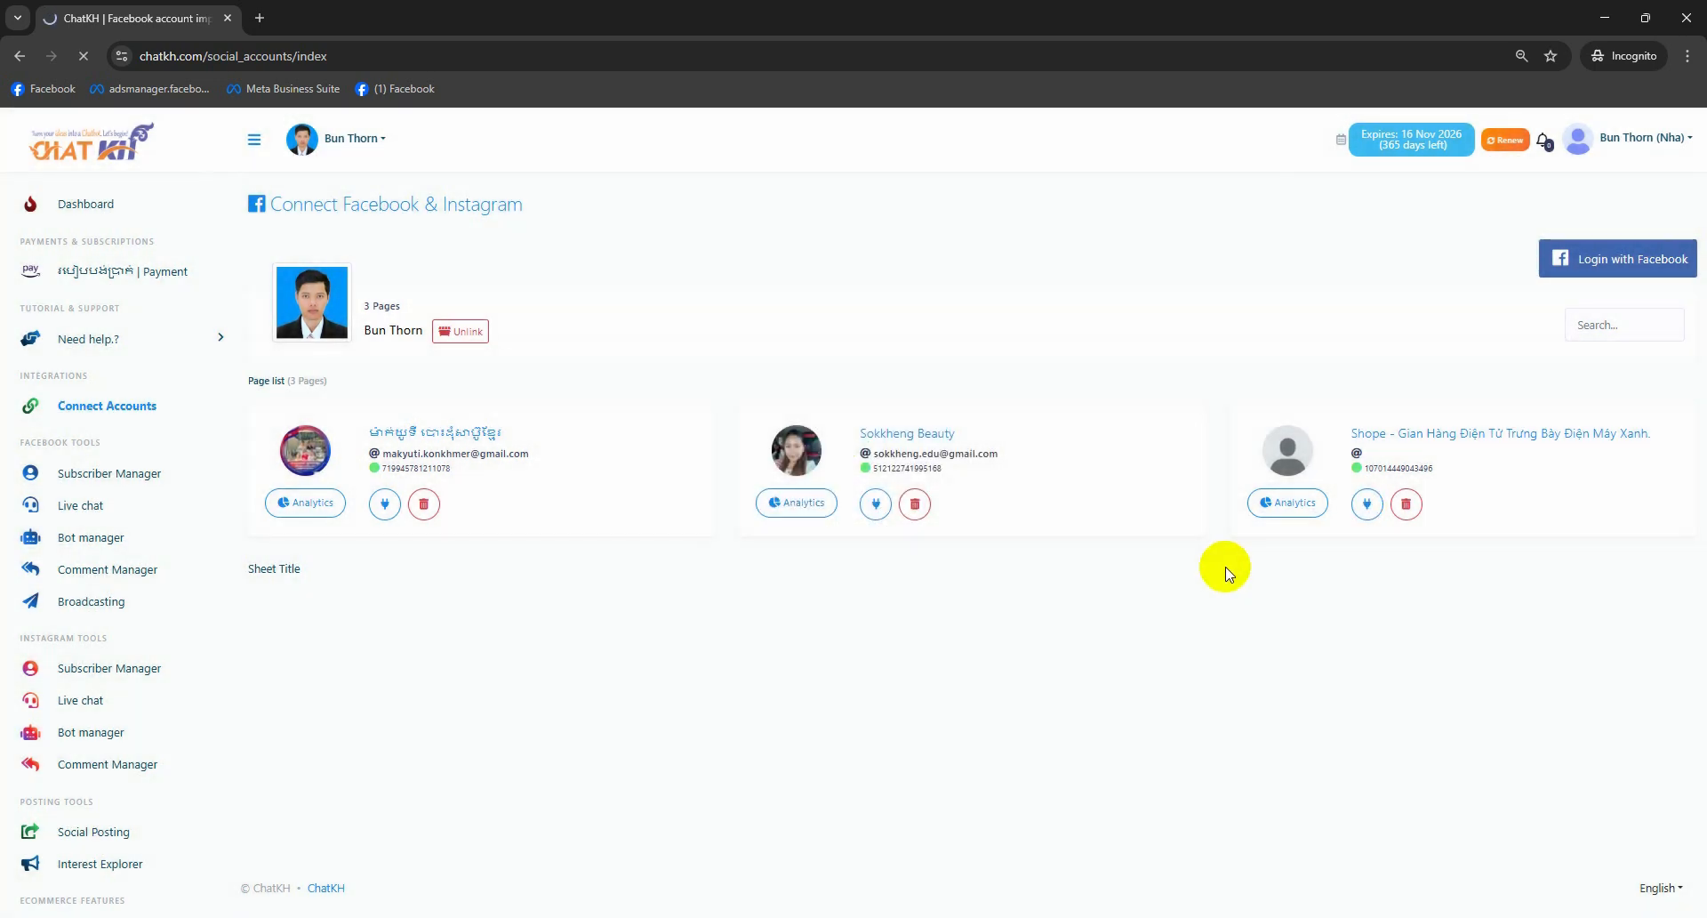
left_click(83, 538)
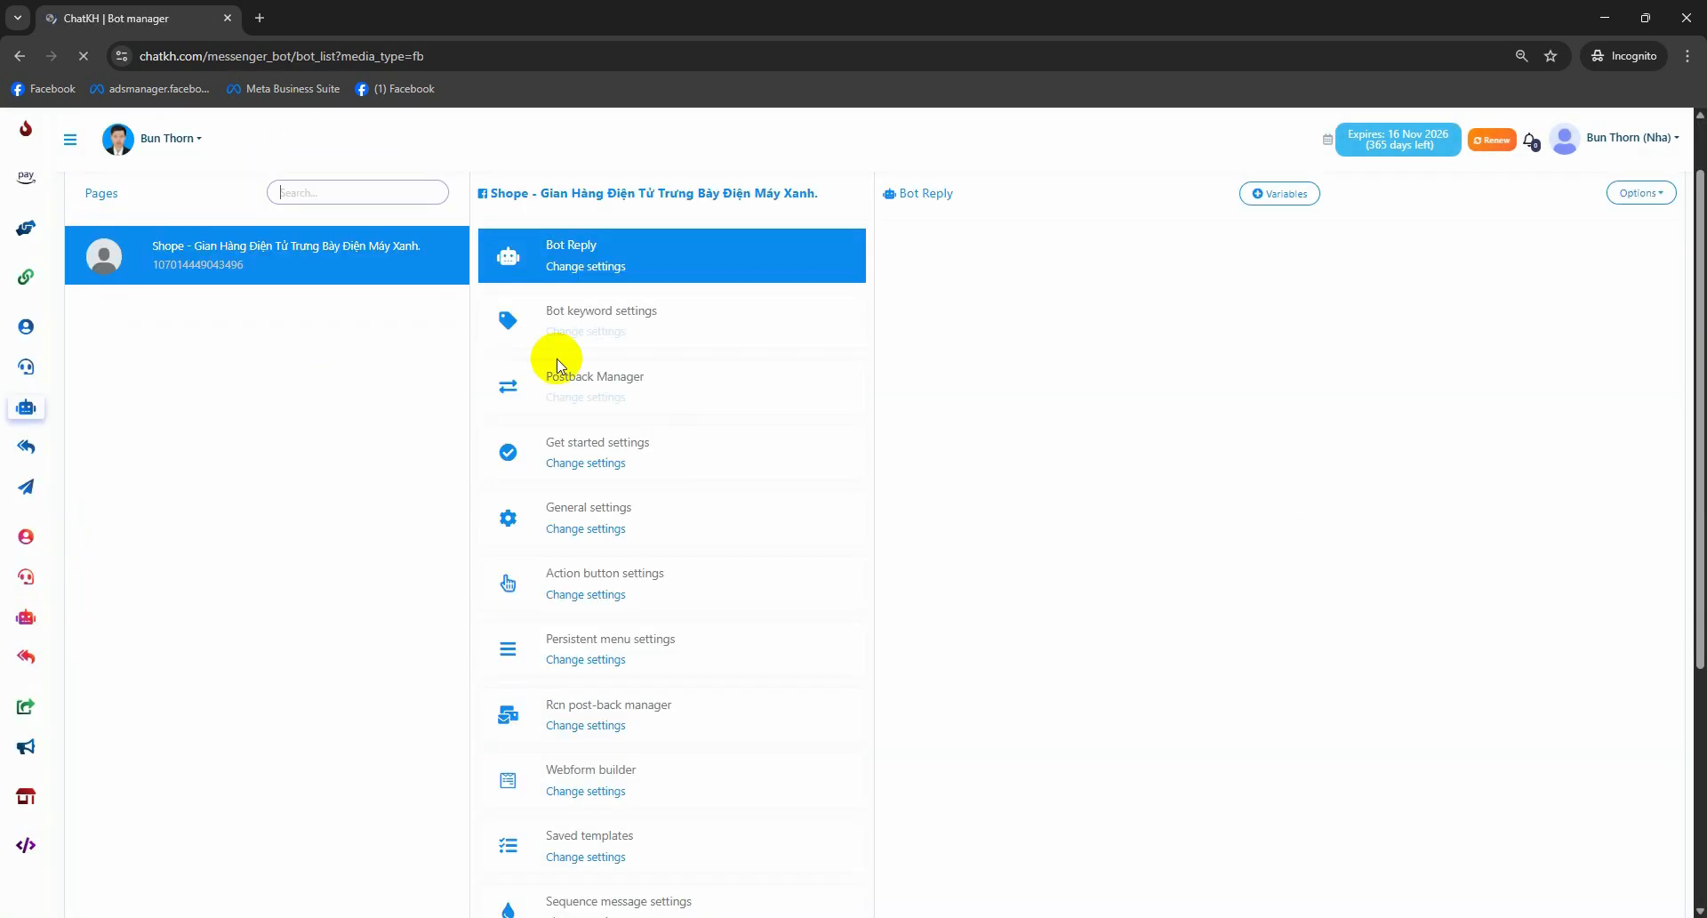
- Expand the sidebar and confirm the team member's linked account still shows 3 Pages
scroll(692, 656, "down", 4)
scroll(656, 697, "up", 5)
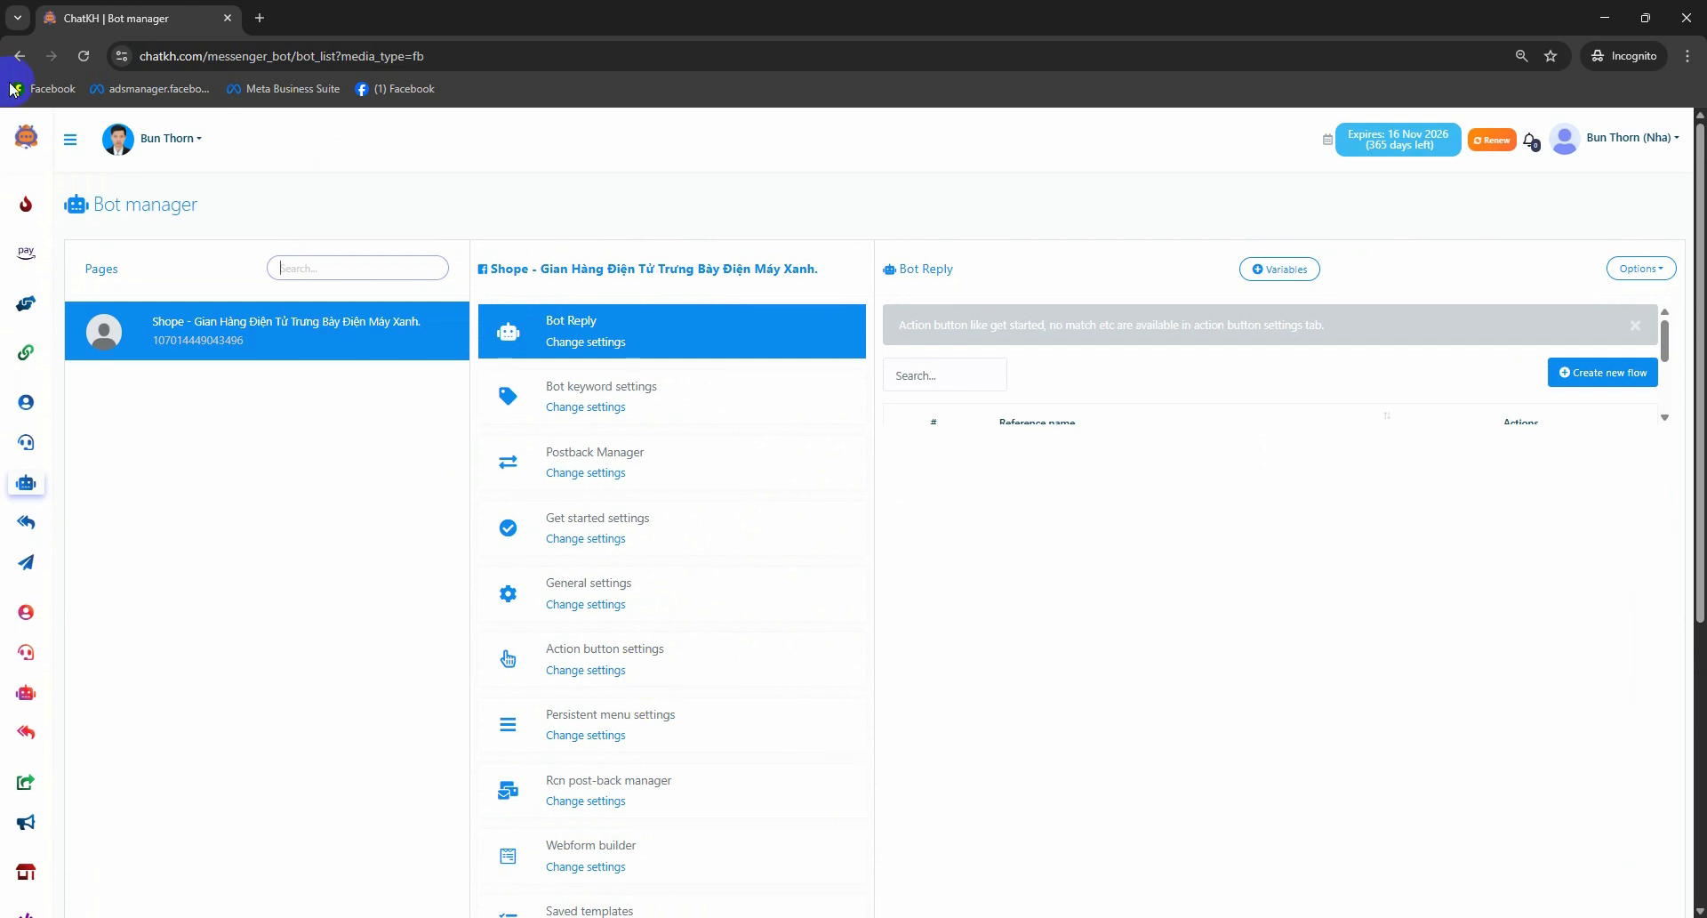
left_click(78, 141)
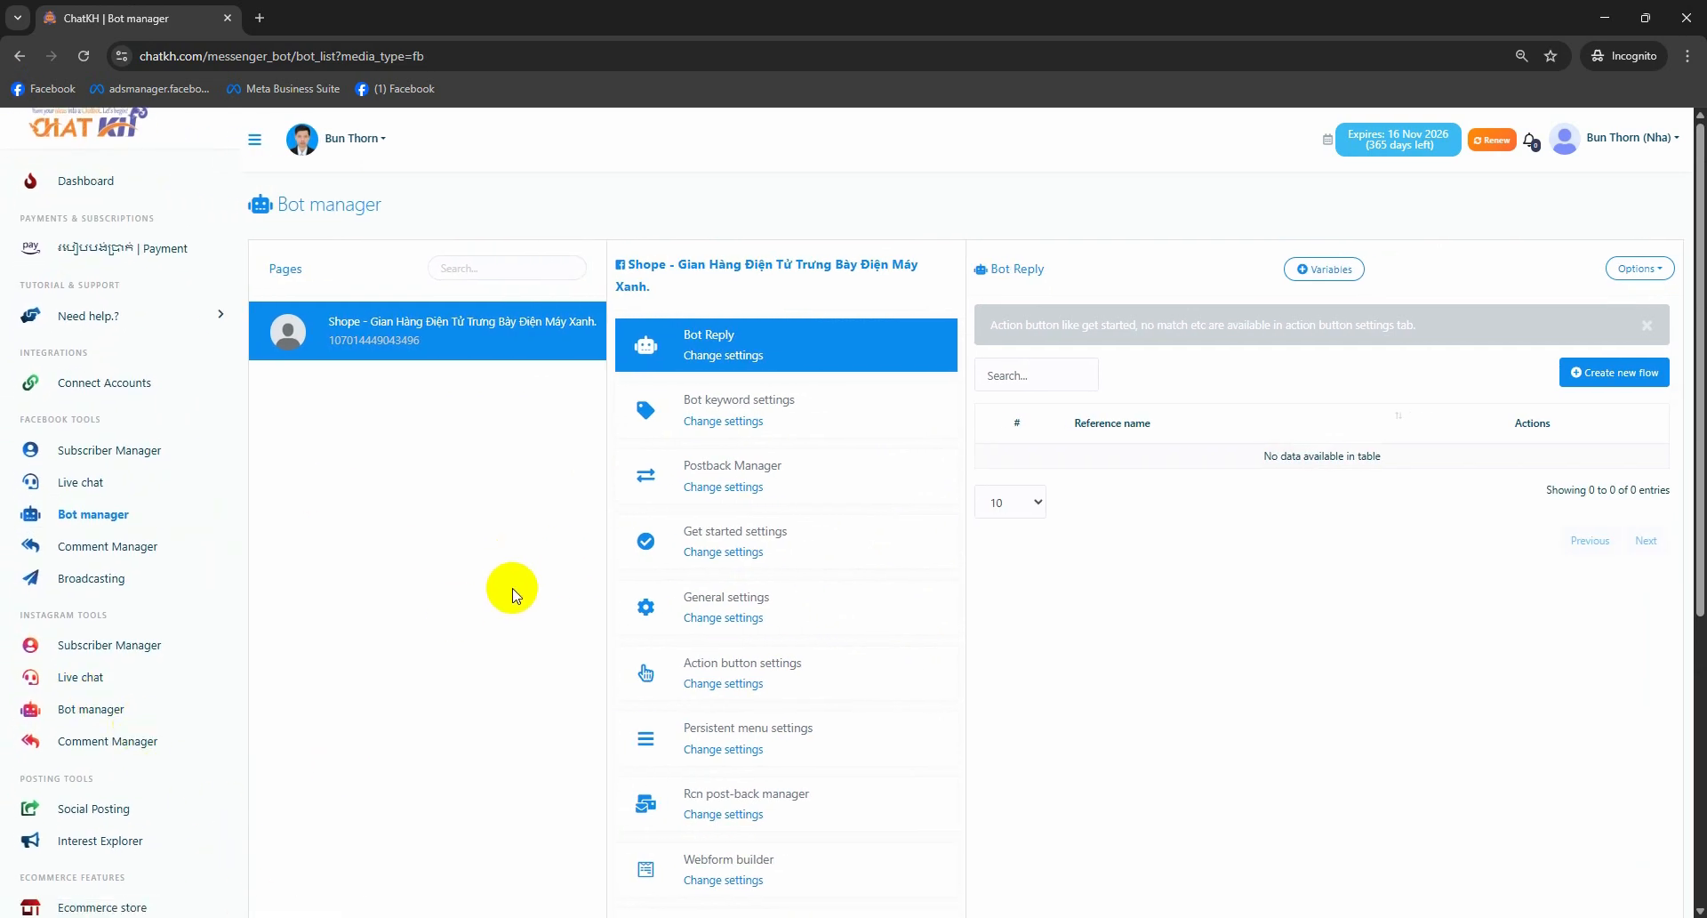
scroll(142, 707, "up", 1)
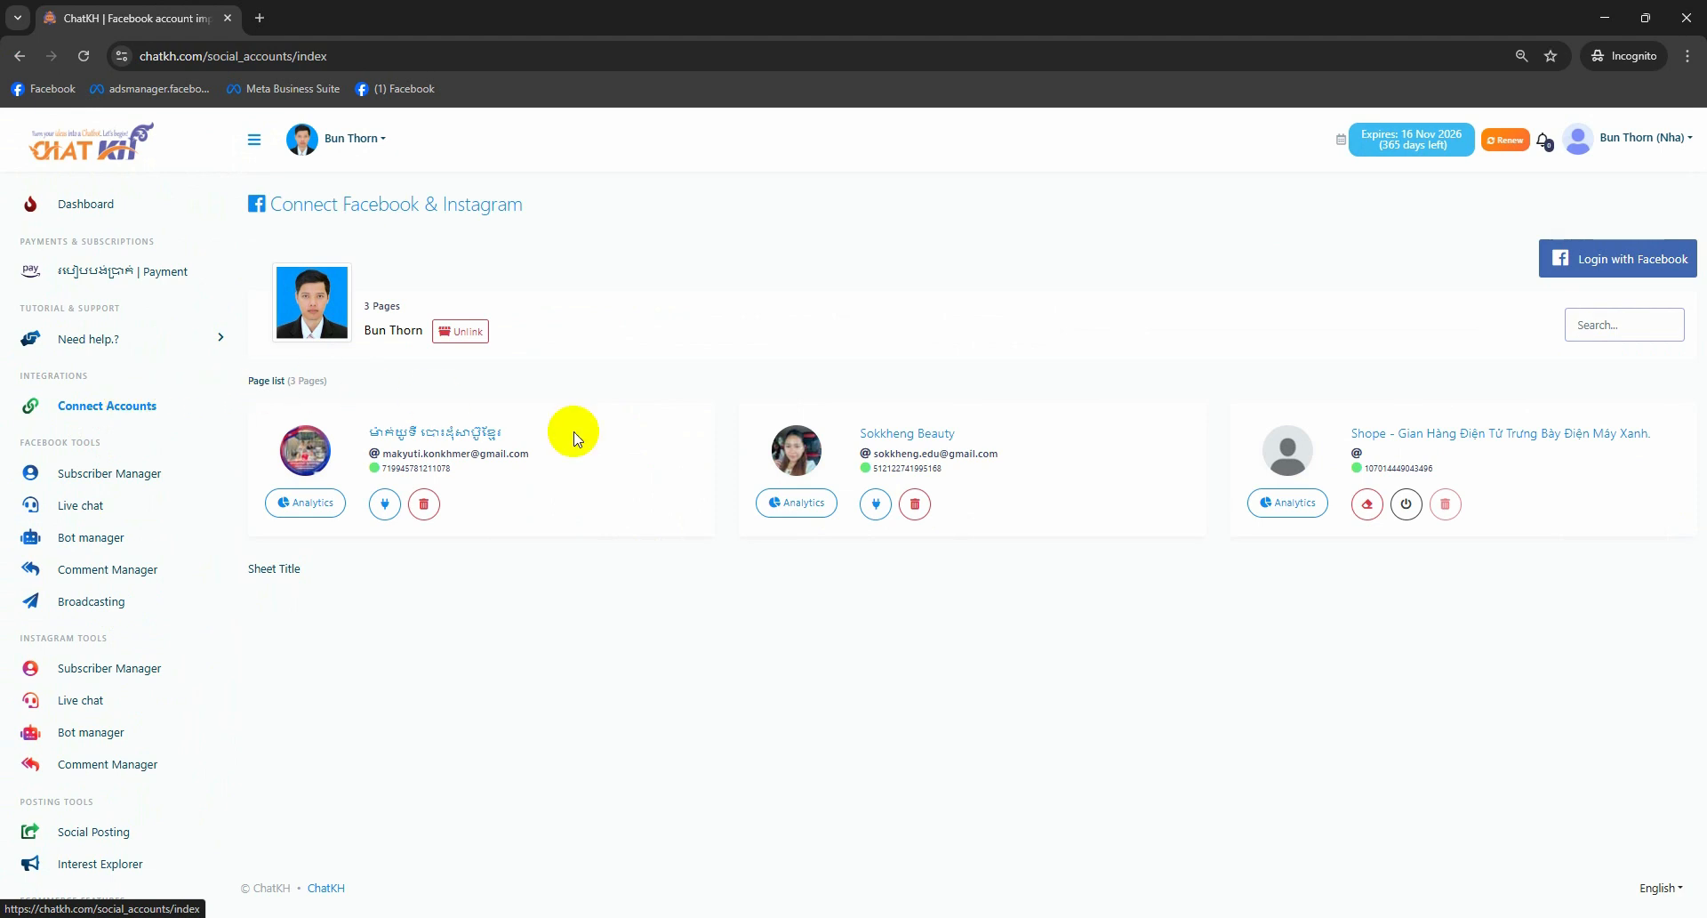
left_click_drag(409, 306, 364, 313)
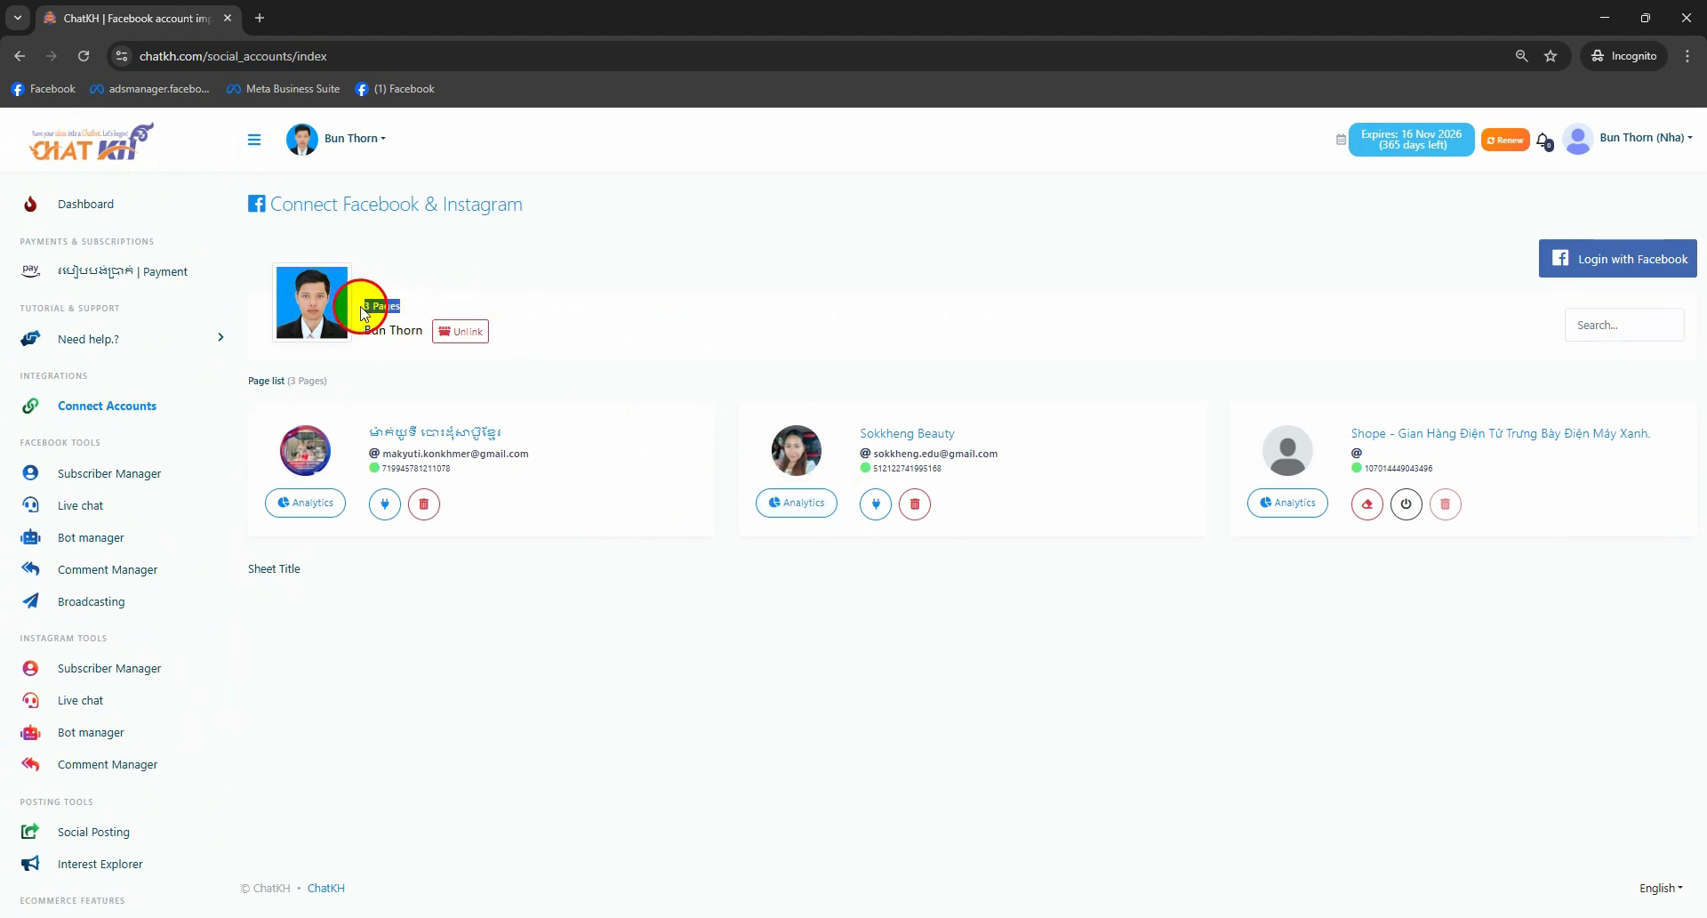
left_click(737, 331)
- In the admin window, go to the Team Roles list
mouse_move(1253, 912)
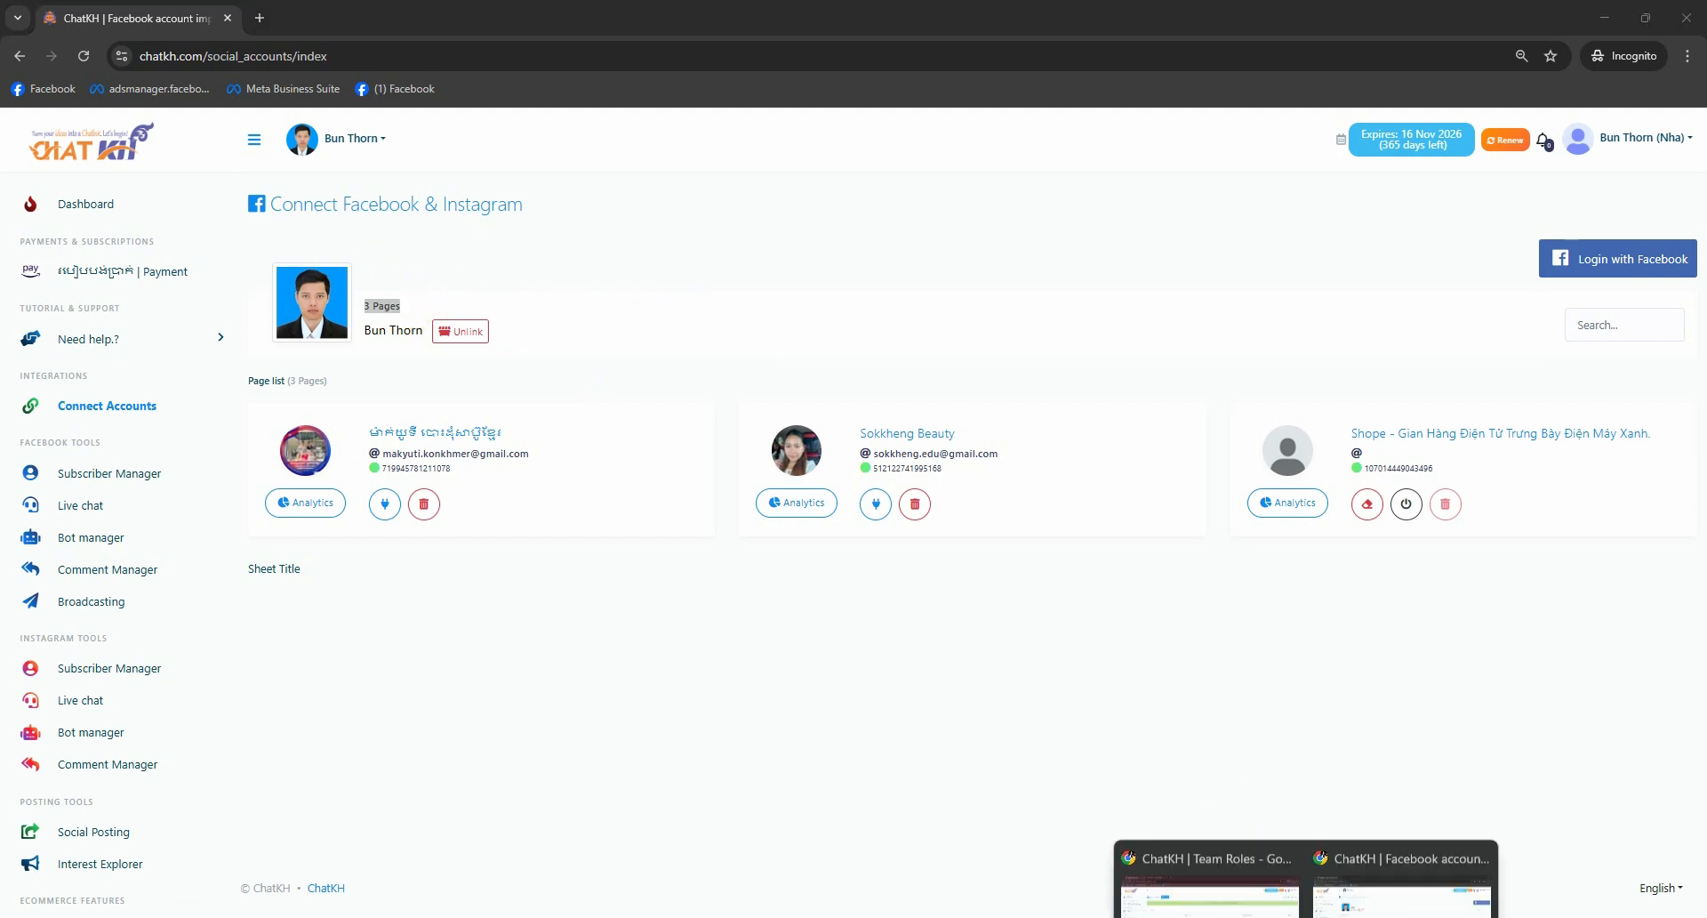
left_click(1197, 859)
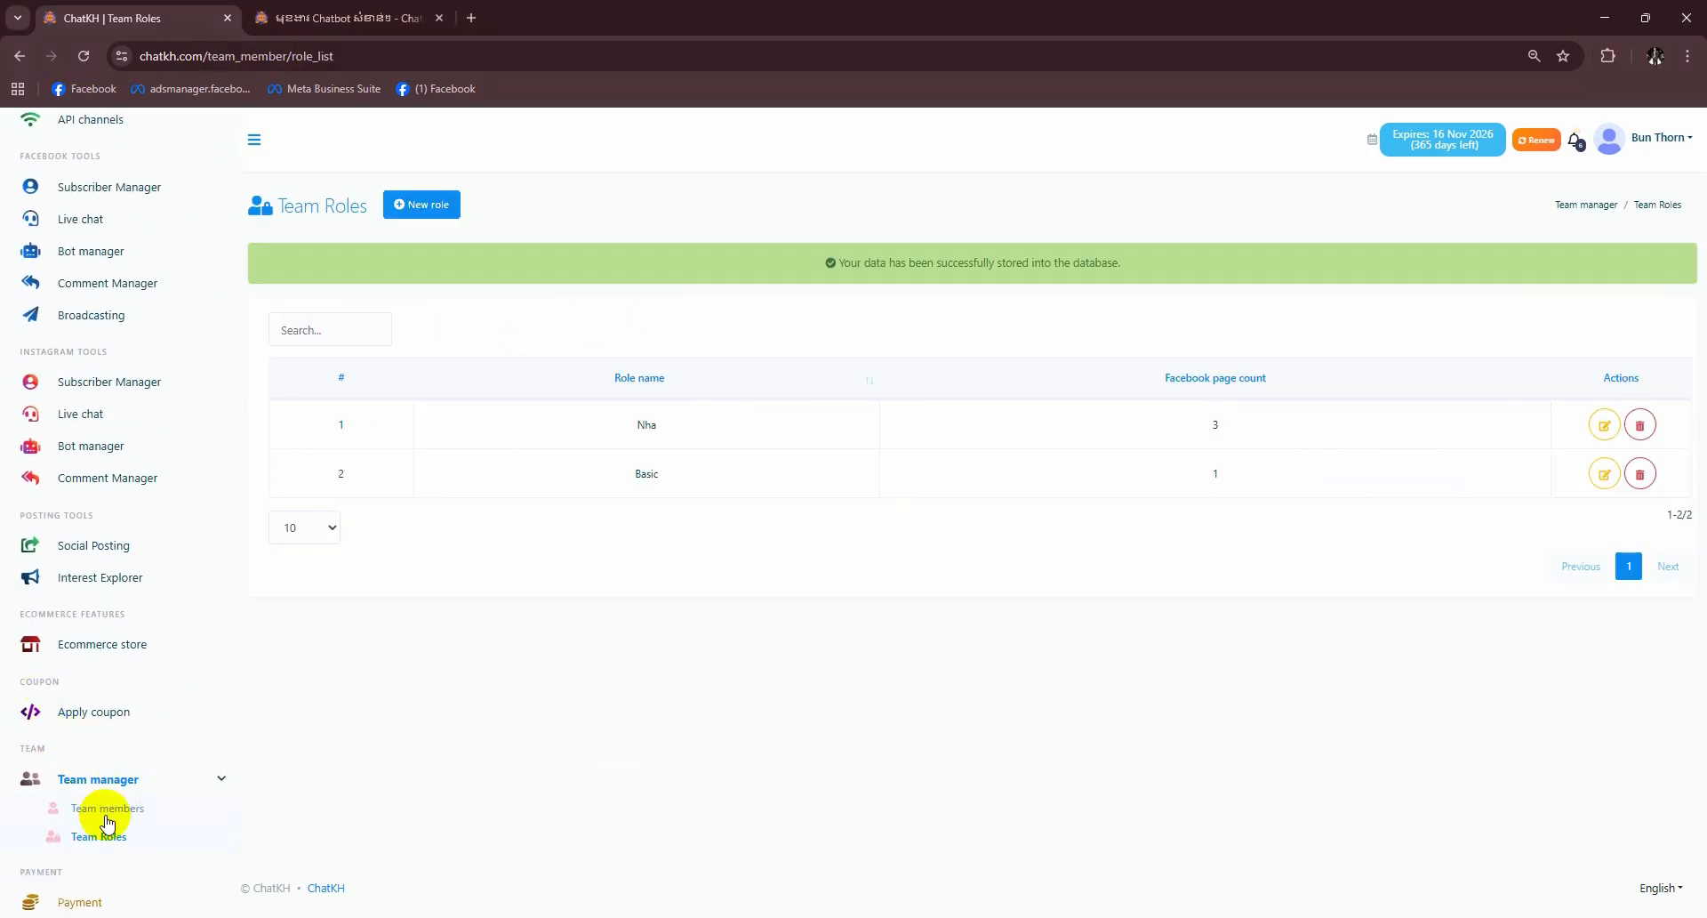
left_click(105, 809)
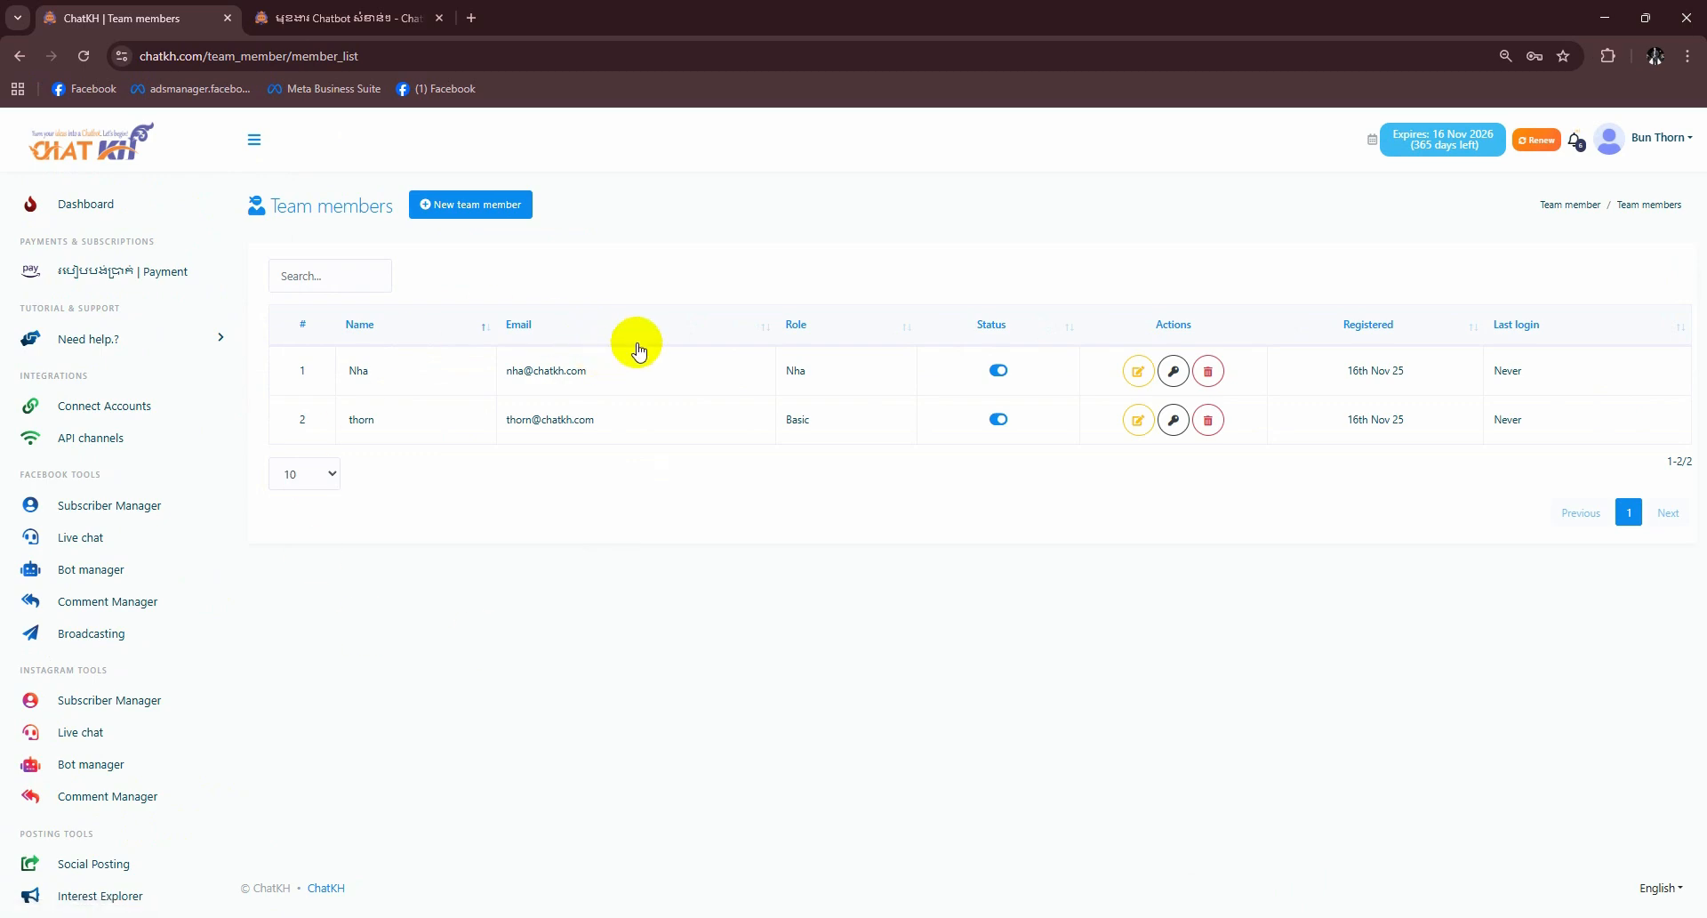
scroll(106, 755, "down", 4)
left_click(89, 878)
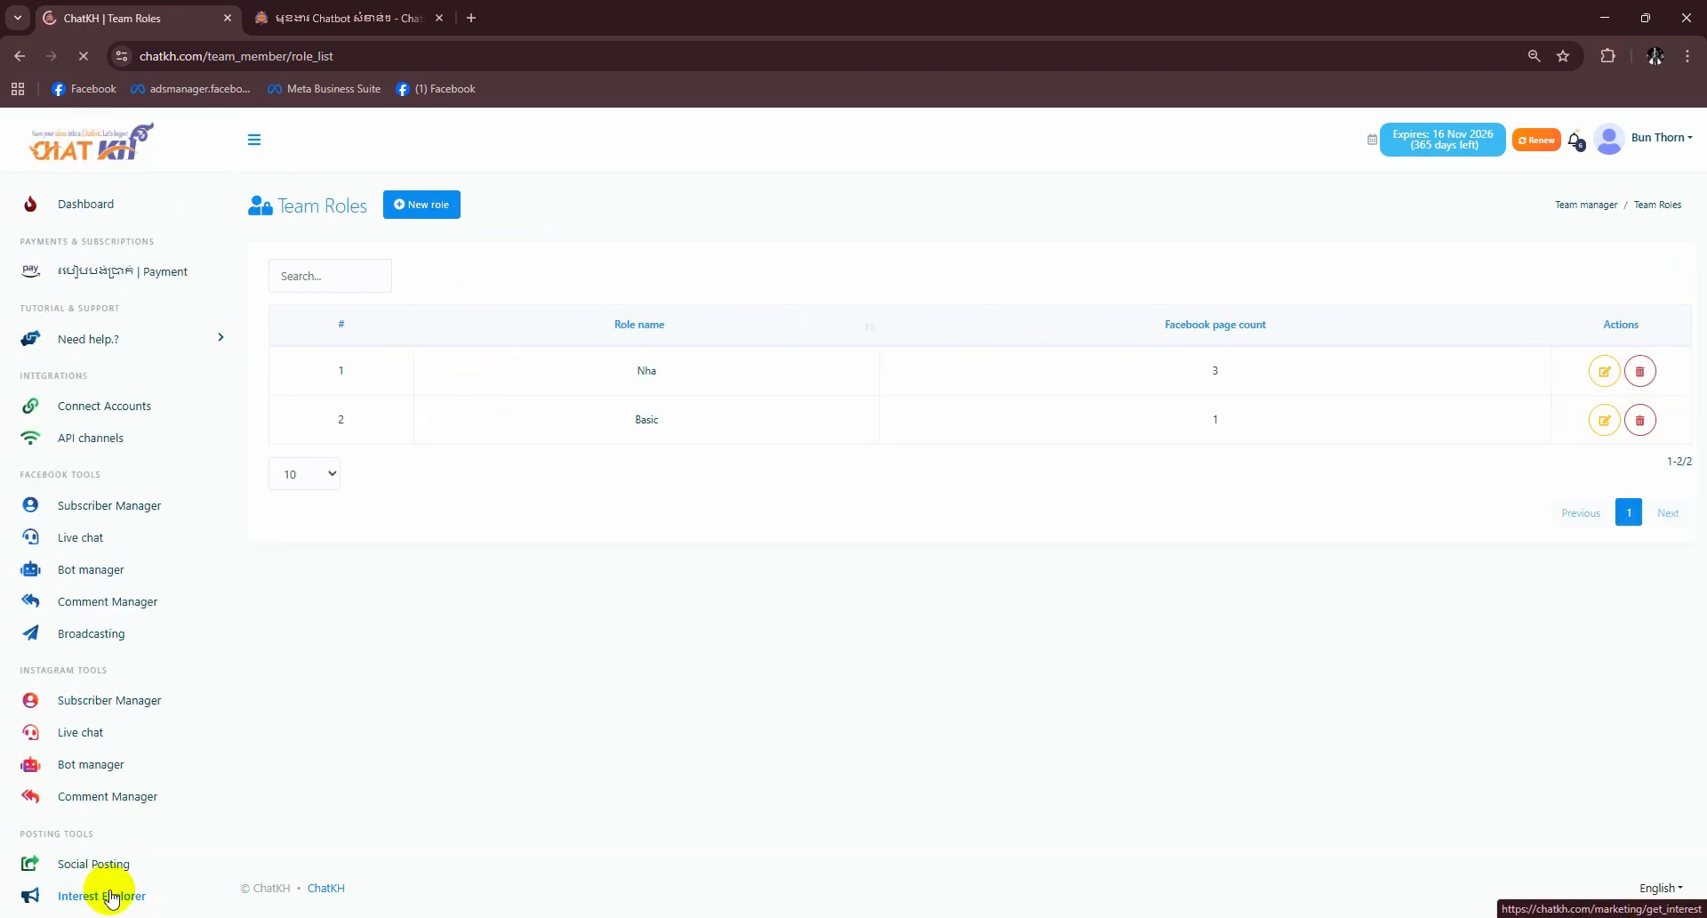
scroll(111, 894, "down", 4)
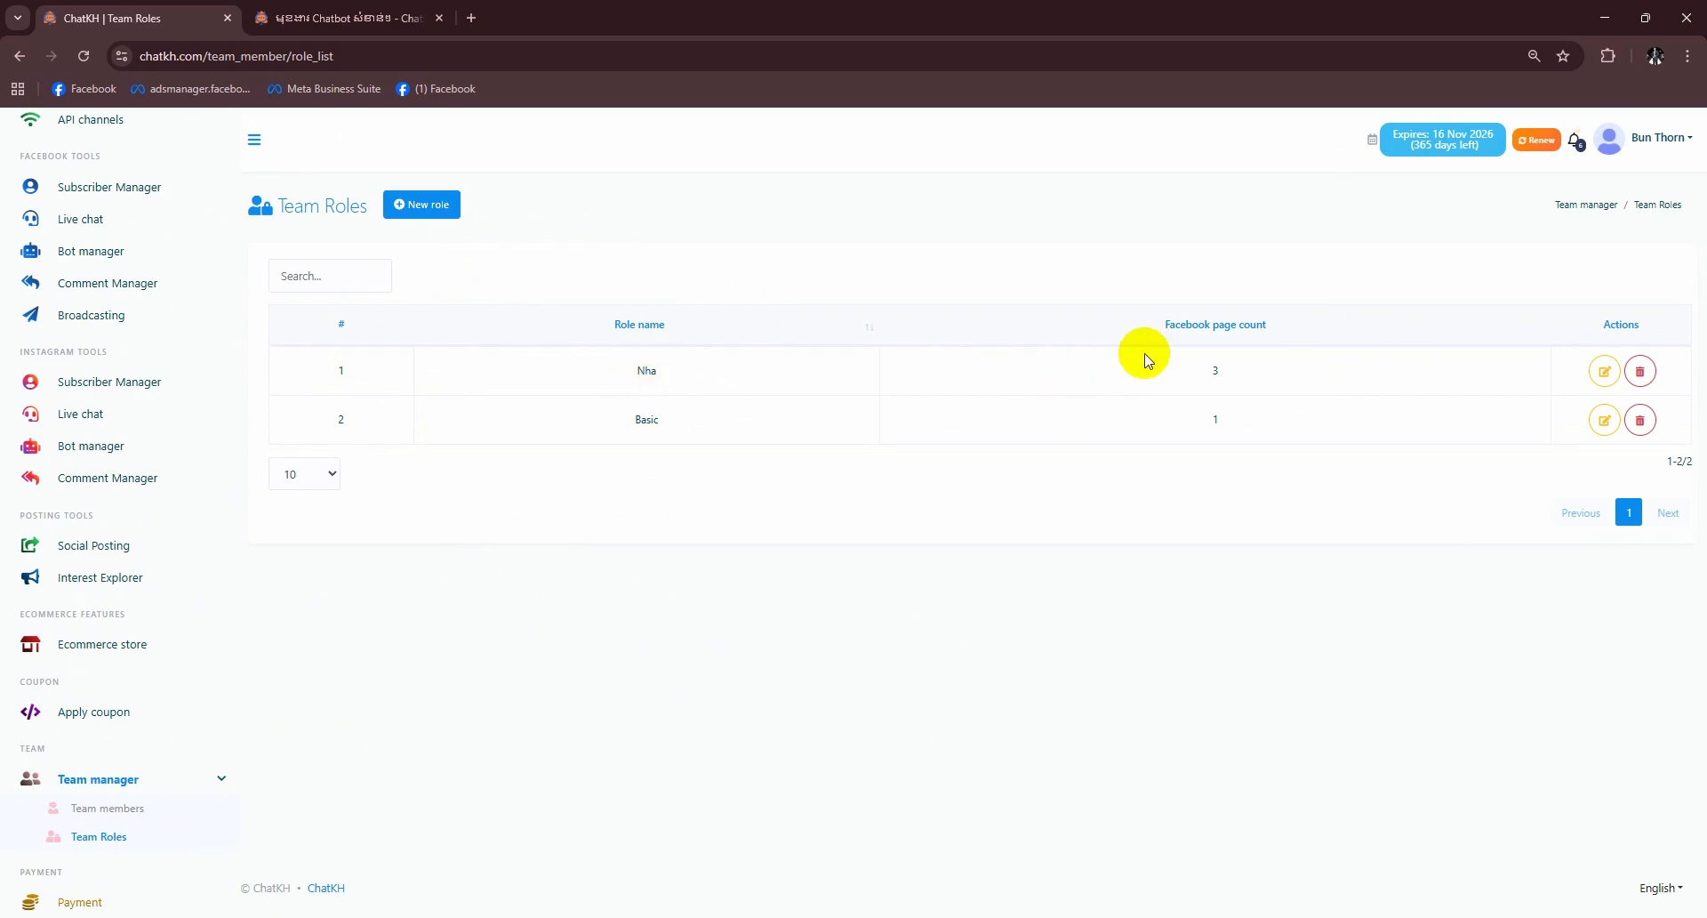
- Add Huysa Online, 99 Auto and Paris Beauty to the Nha role's allowed pages and save
left_click(1605, 374)
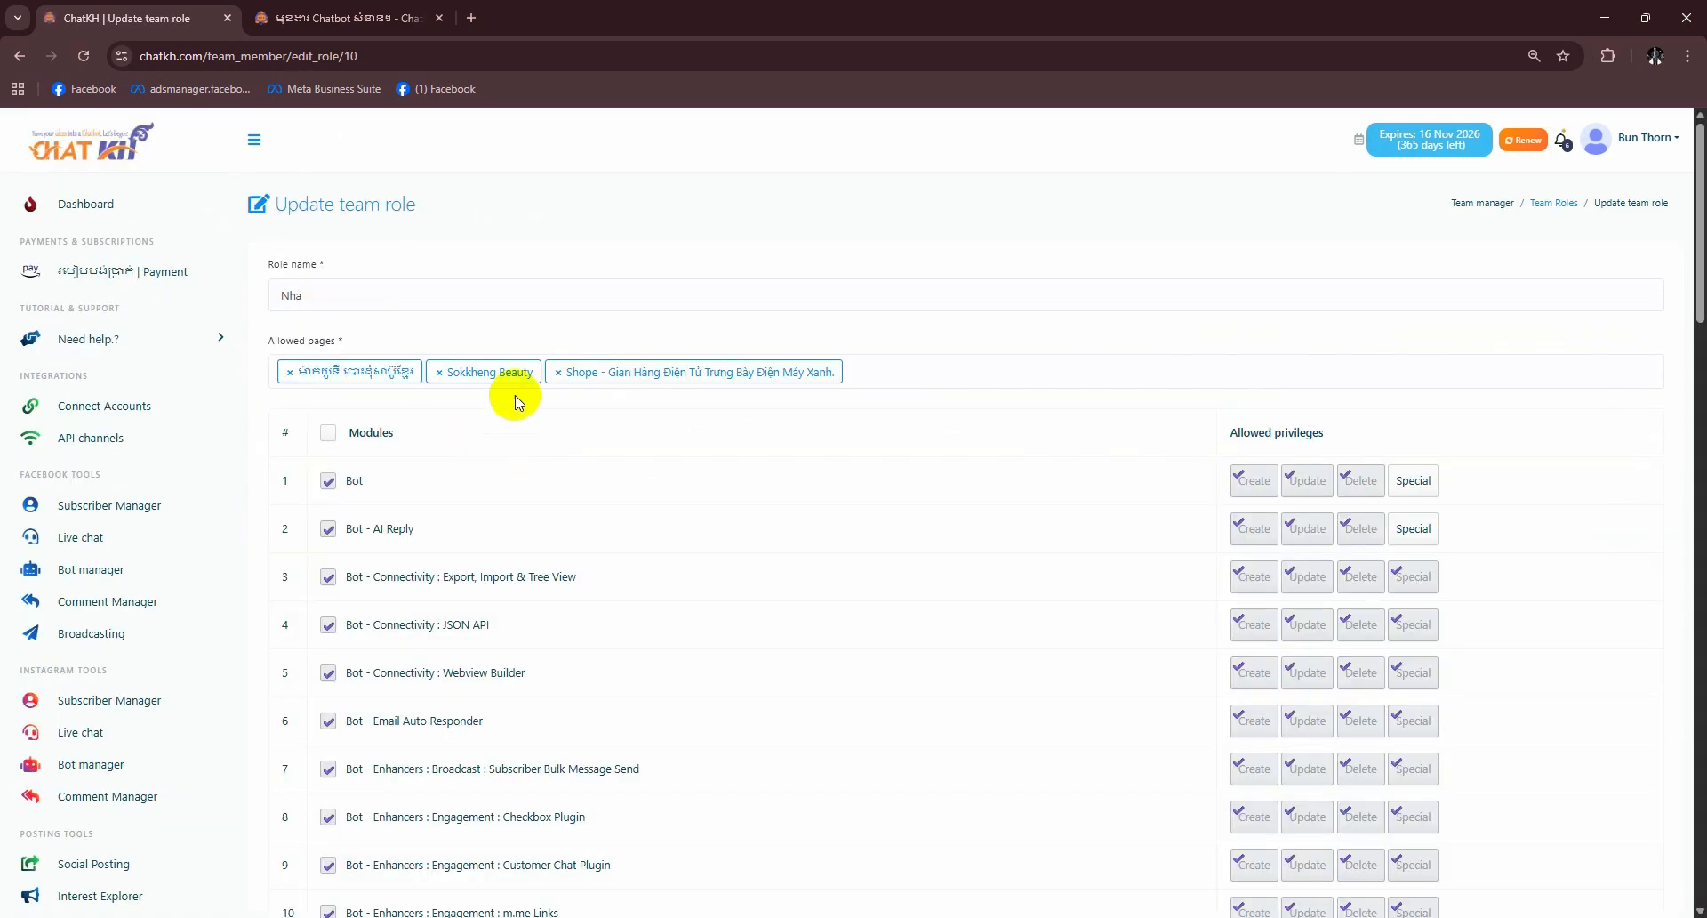
left_click(993, 364)
scroll(407, 488, "down", 5)
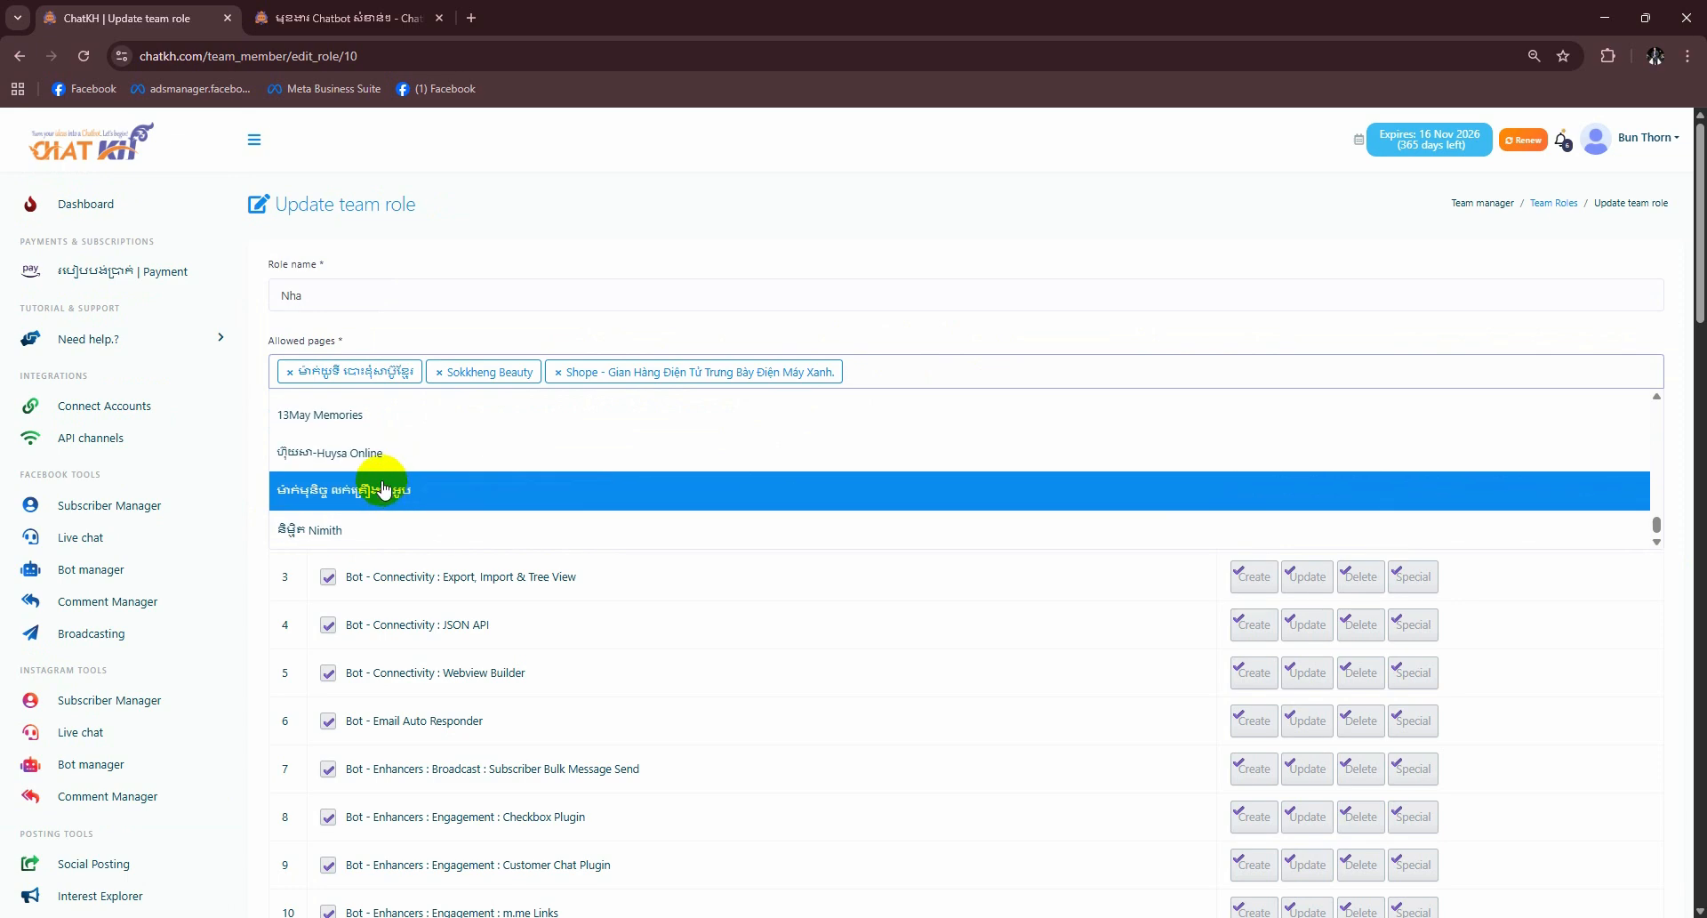
left_click(381, 488)
left_click(1053, 369)
left_click(350, 487)
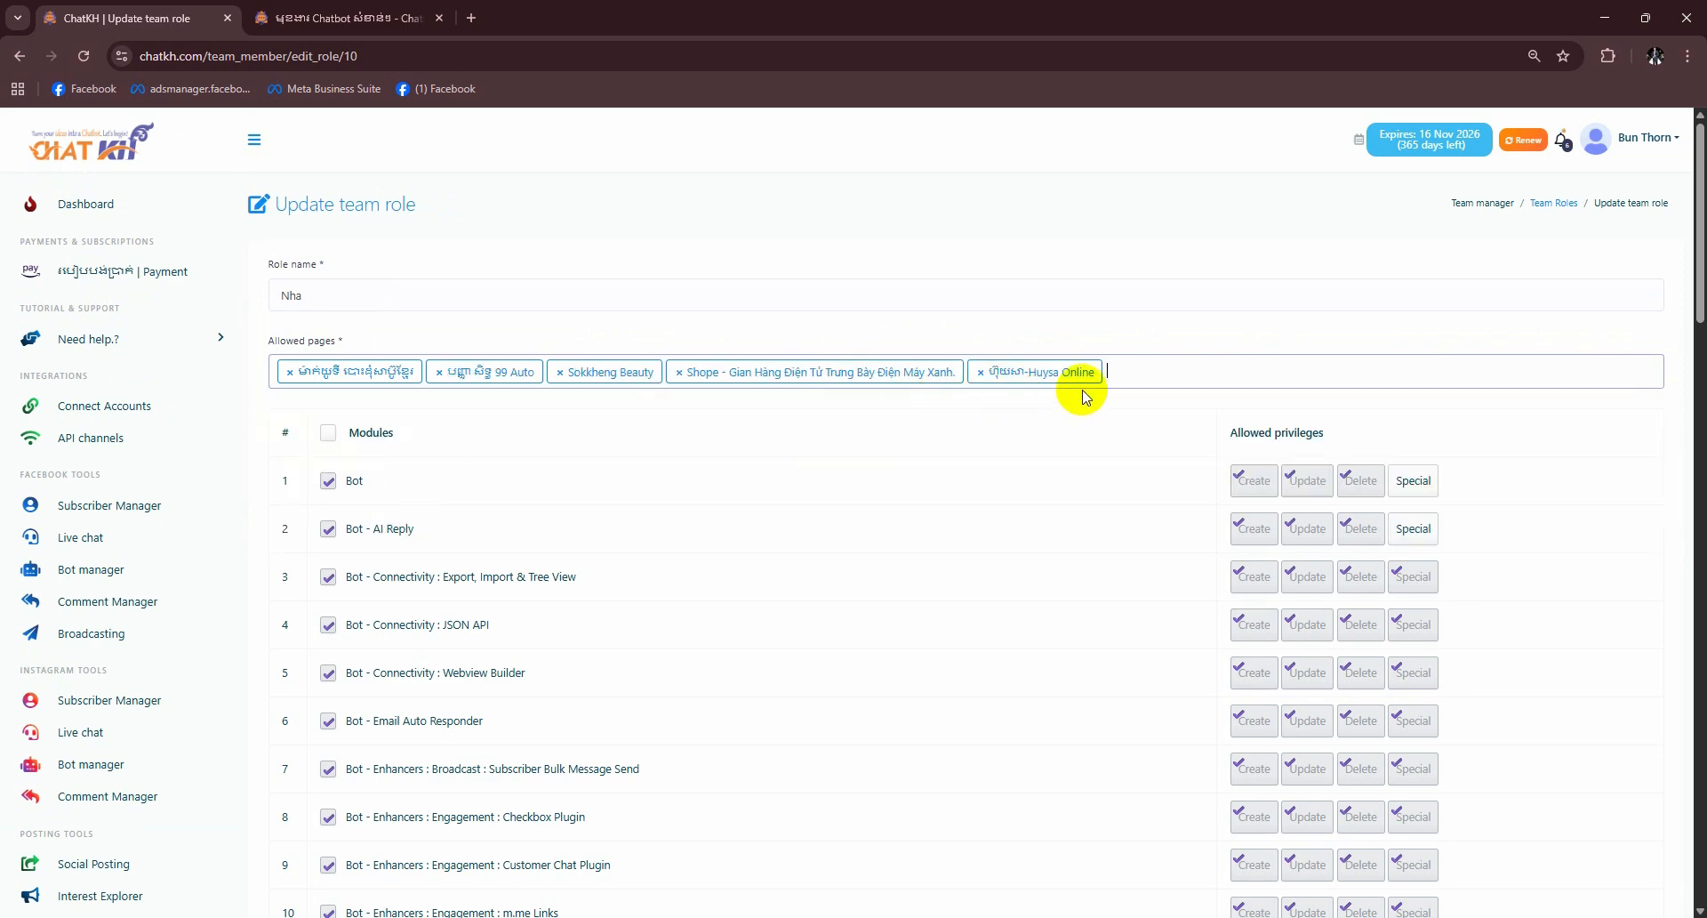
left_click(1147, 372)
left_click(525, 459)
scroll(522, 702, "down", 20)
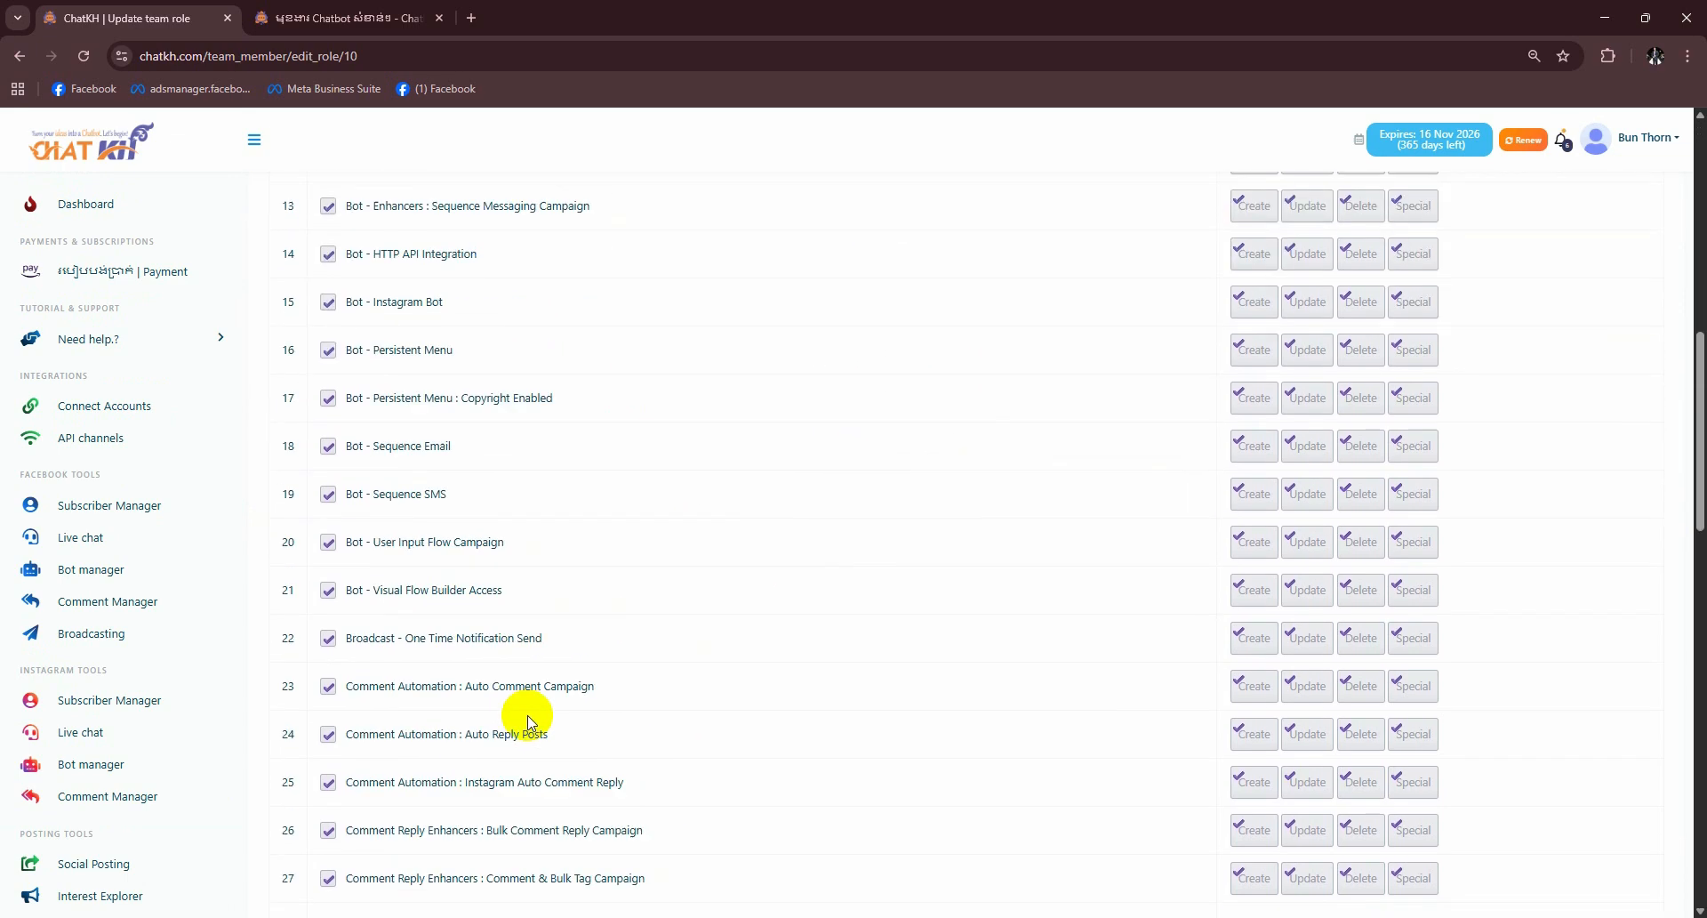
left_click(311, 773)
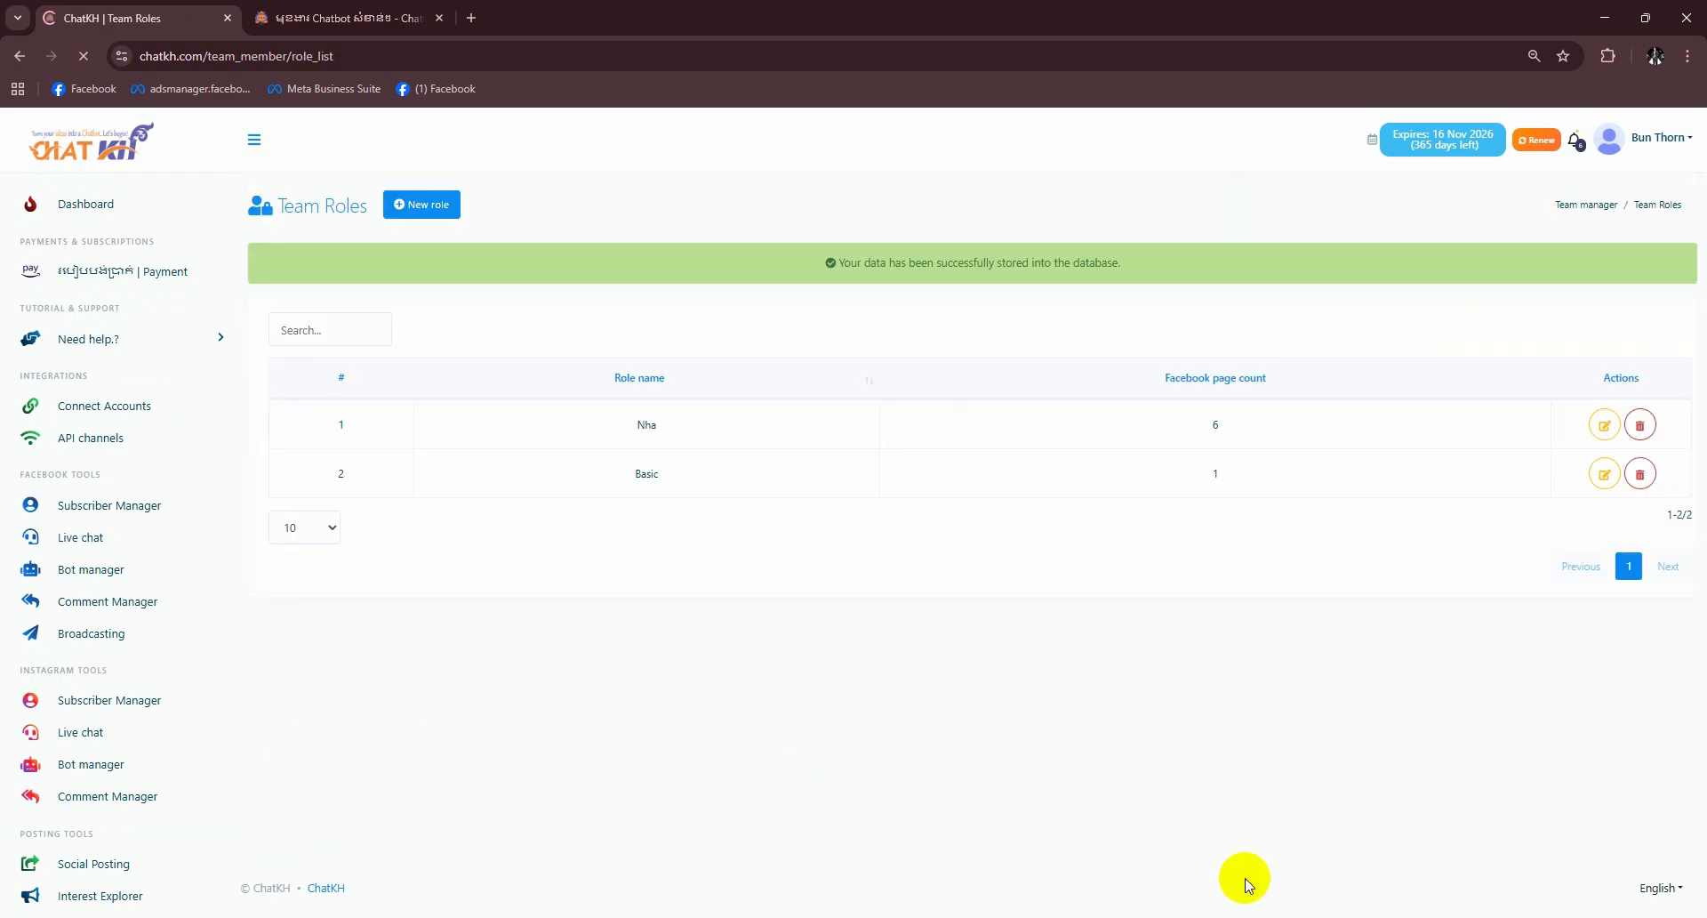
- Log out of the team member account in the incognito window
left_click(1394, 853)
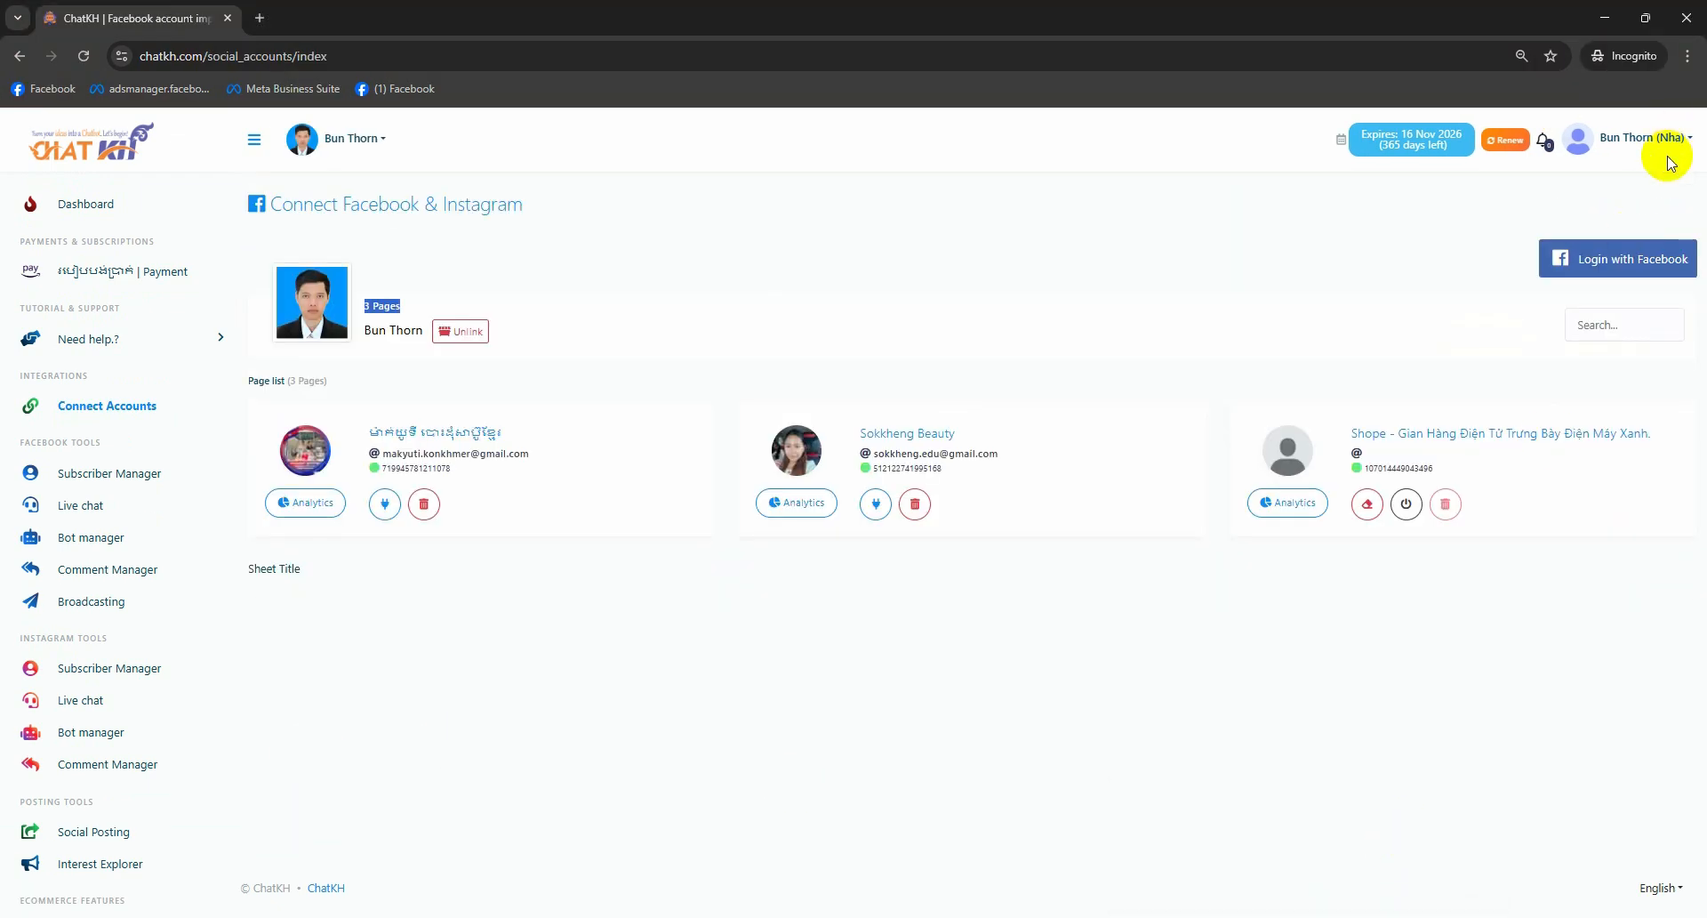
left_click(1654, 134)
left_click(1579, 329)
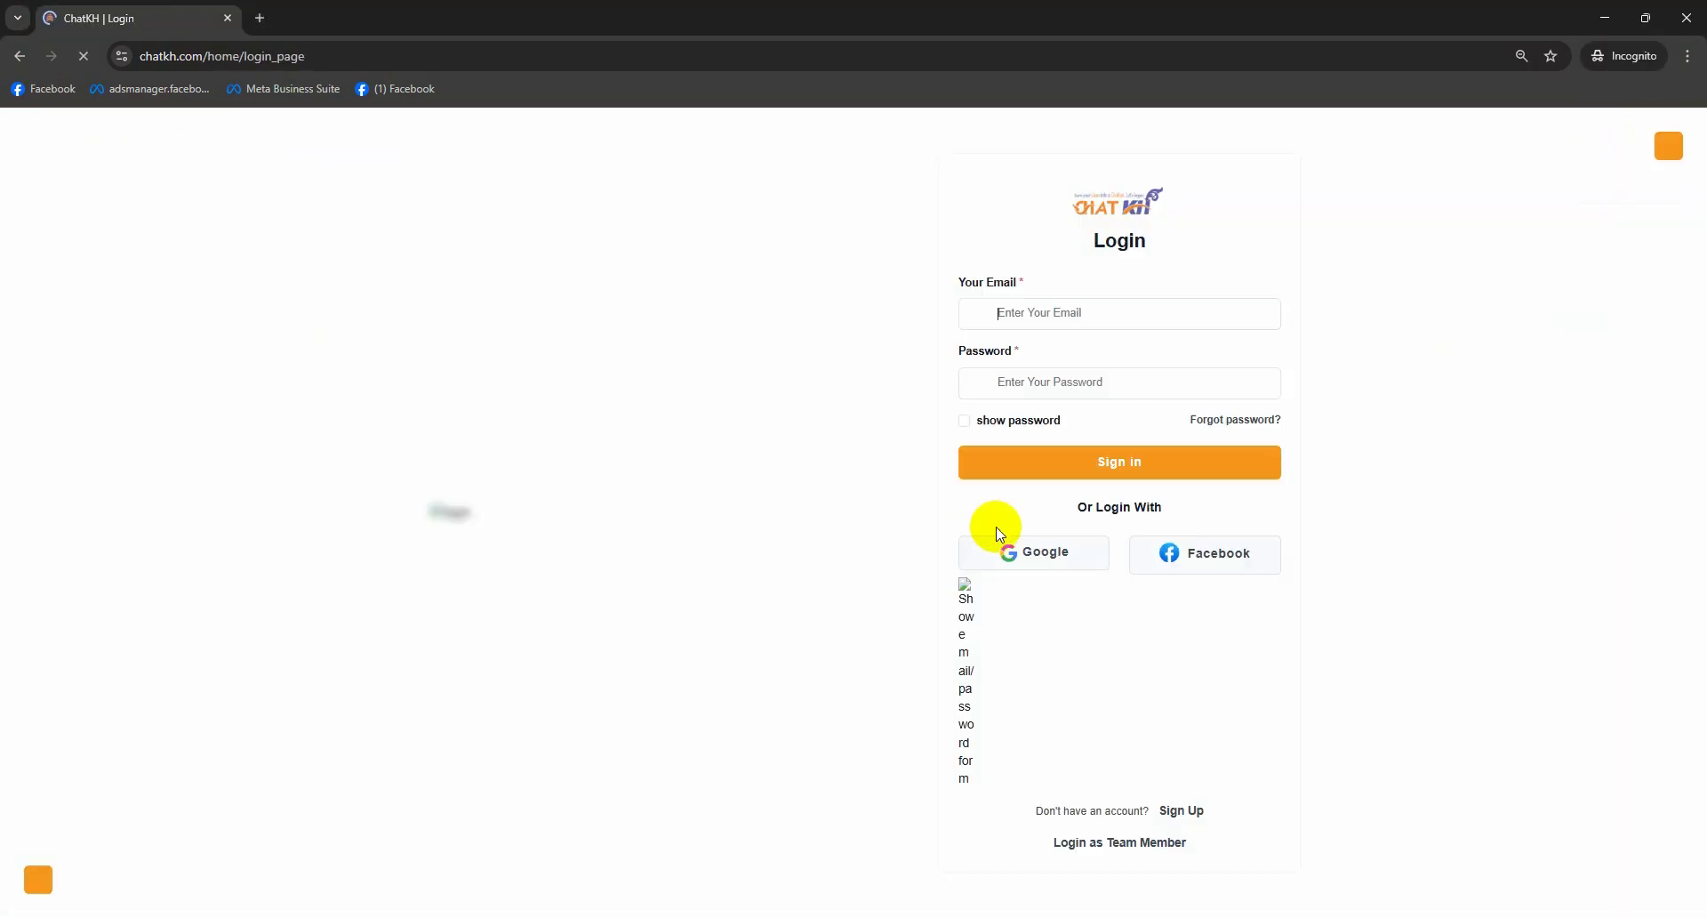
- Sign in with the saved team member login and confirm 6 Pages are listed
left_click(1138, 744)
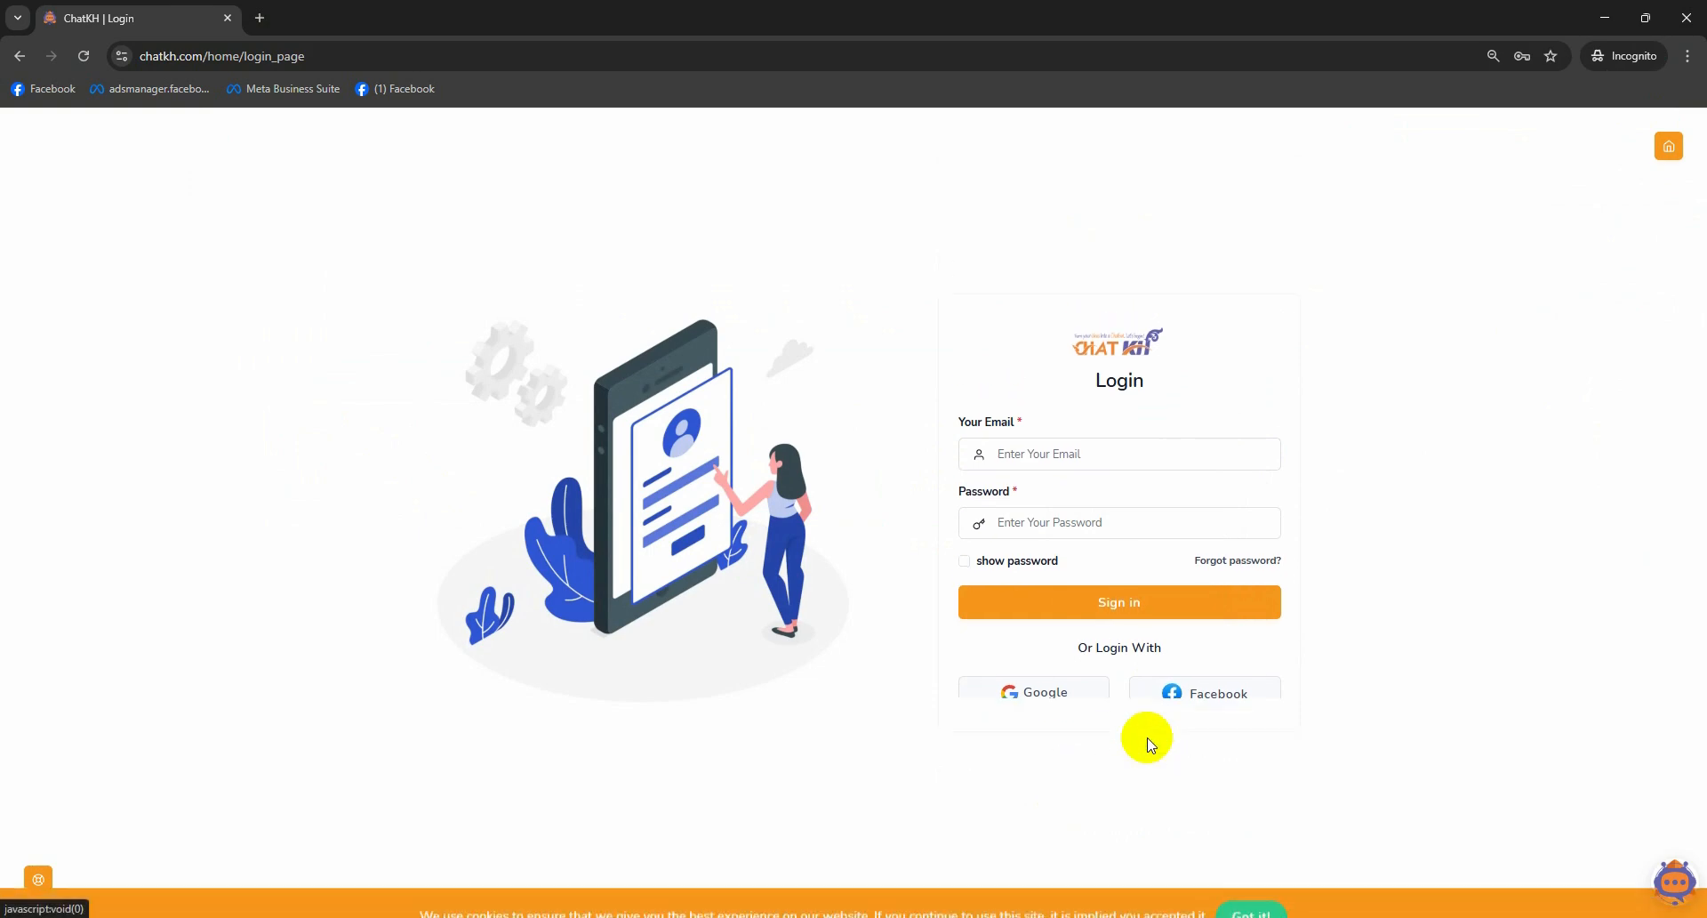
left_click(1071, 472)
left_click(1102, 548)
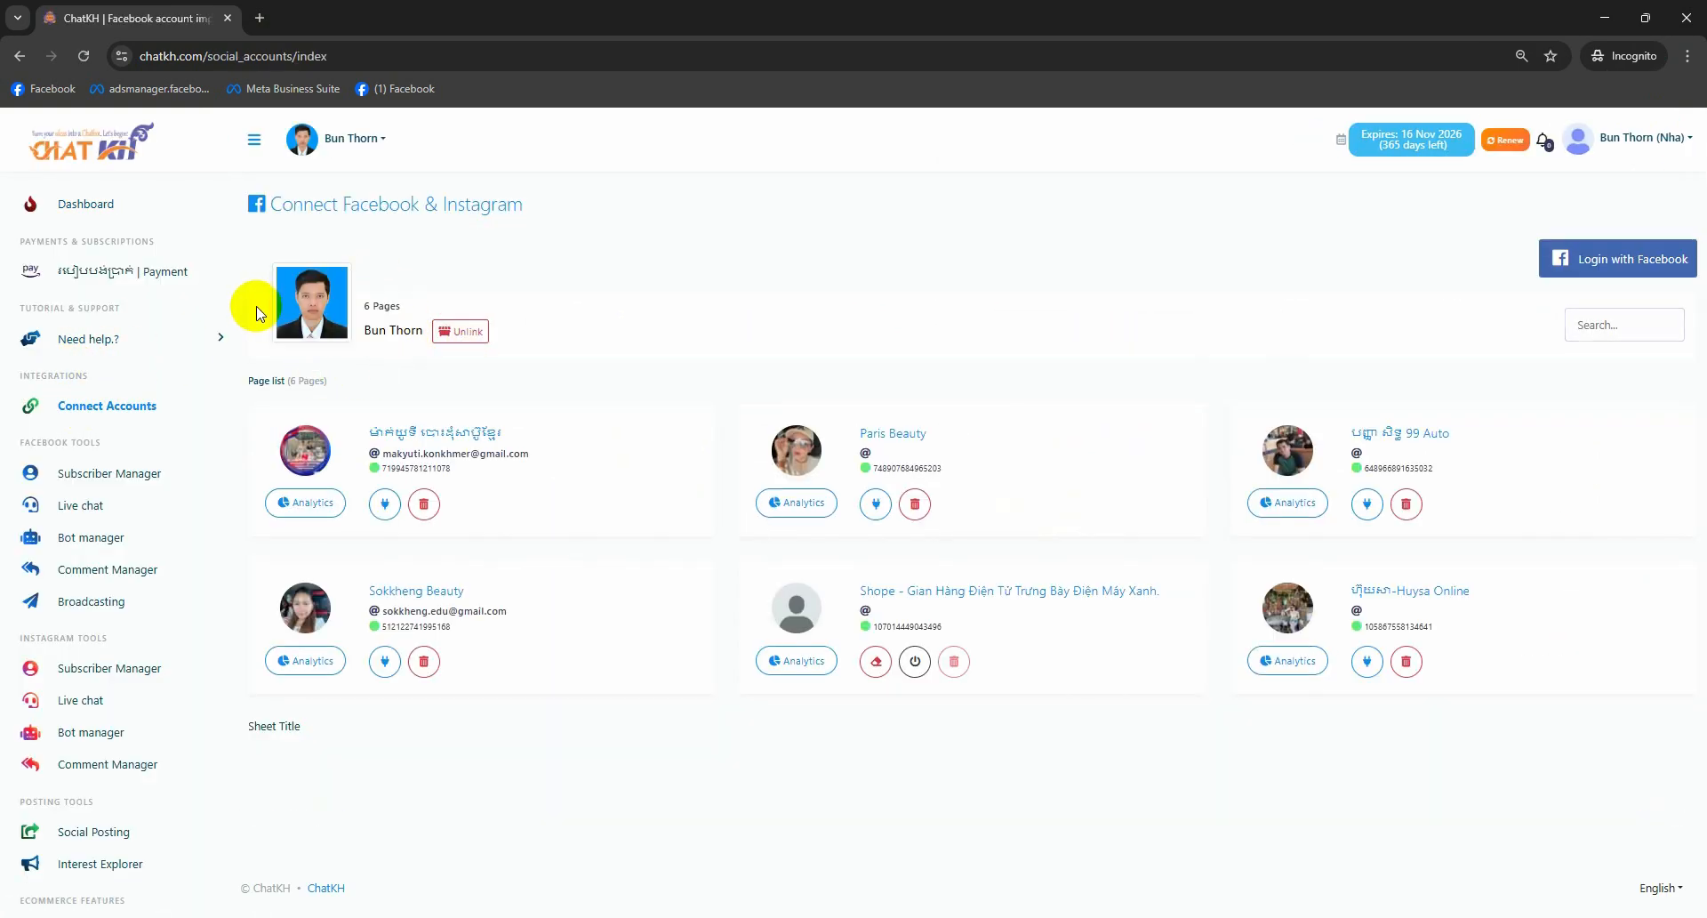
left_click_drag(406, 300, 444, 300)
left_click(1074, 407)
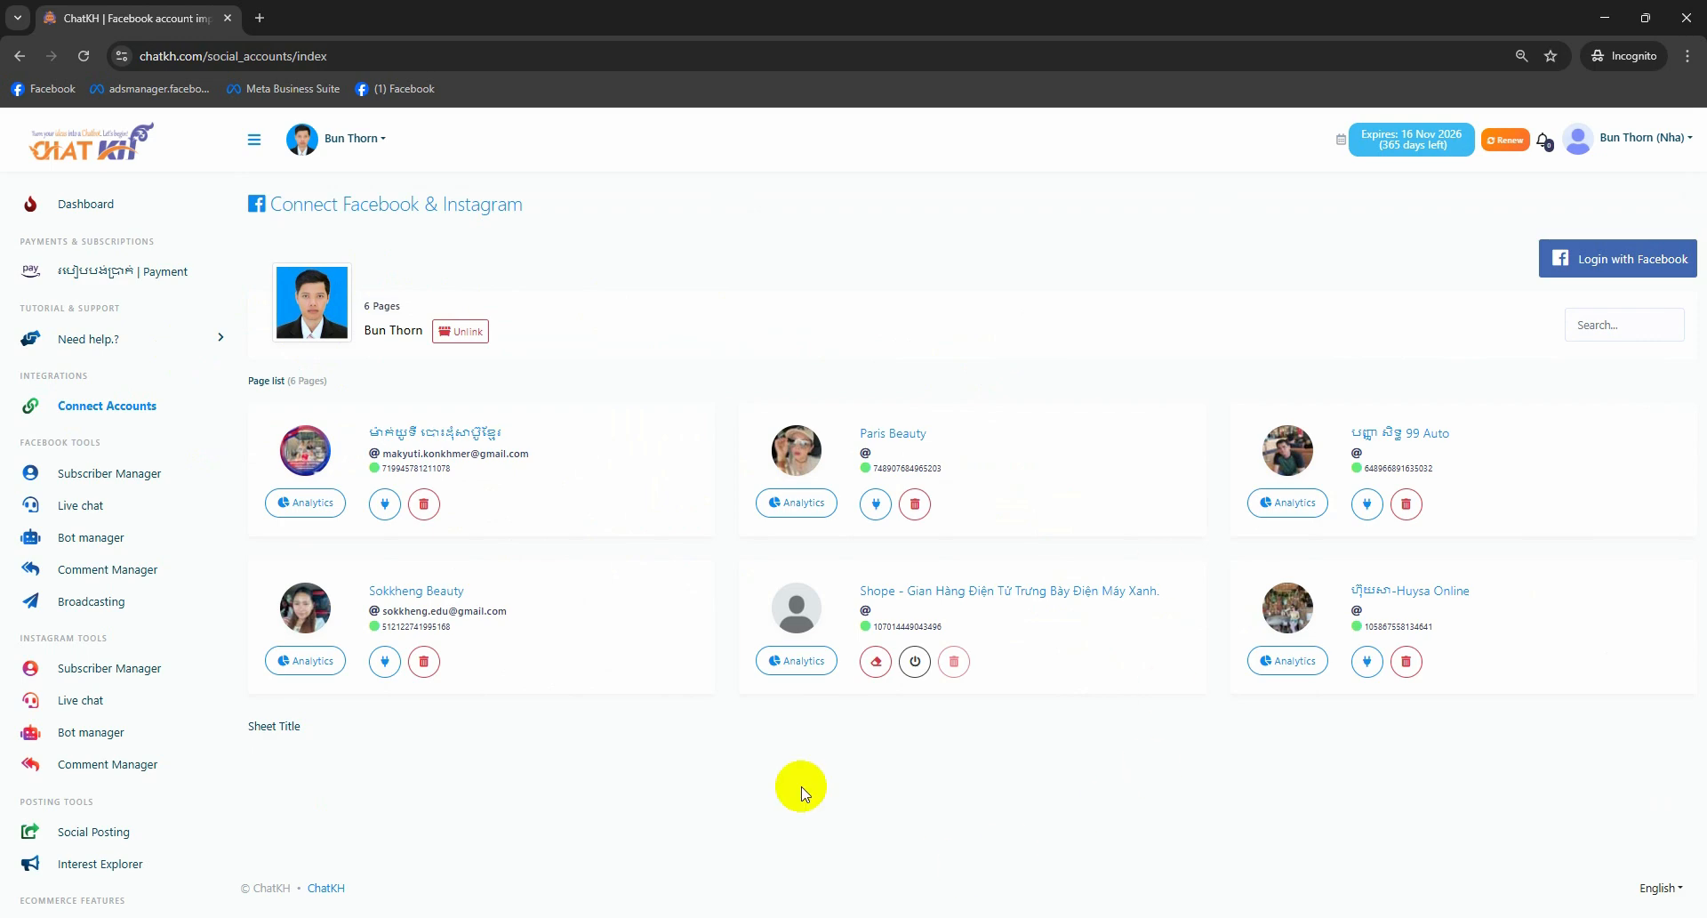